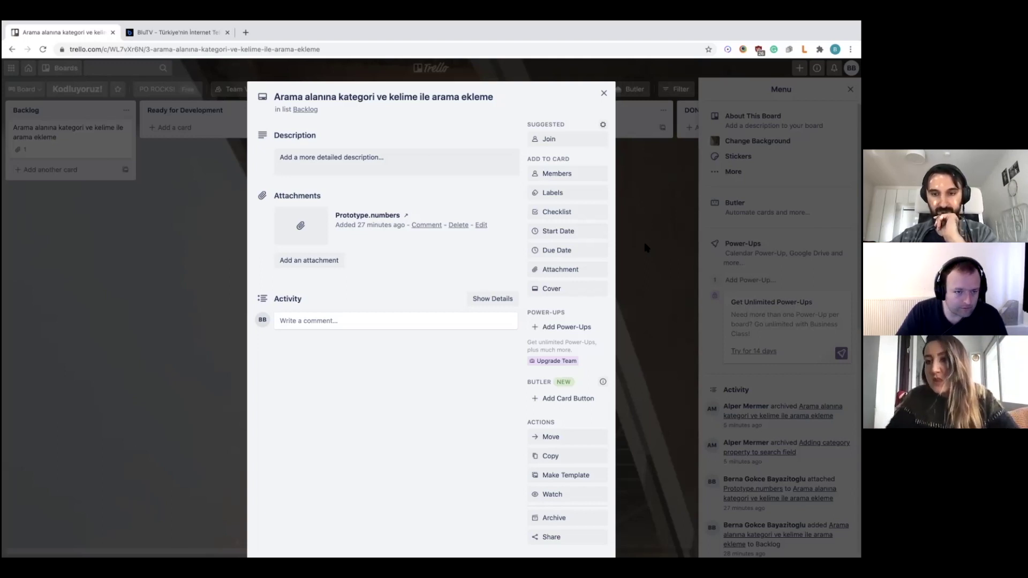
{"action": "left_click", "coordinate": [351, 162]}
{"action": "type", "text": "Acceptance C"}
{"action": "key", "text": "BackSpace"}
{"action": "key", "text": "BackSpace"}
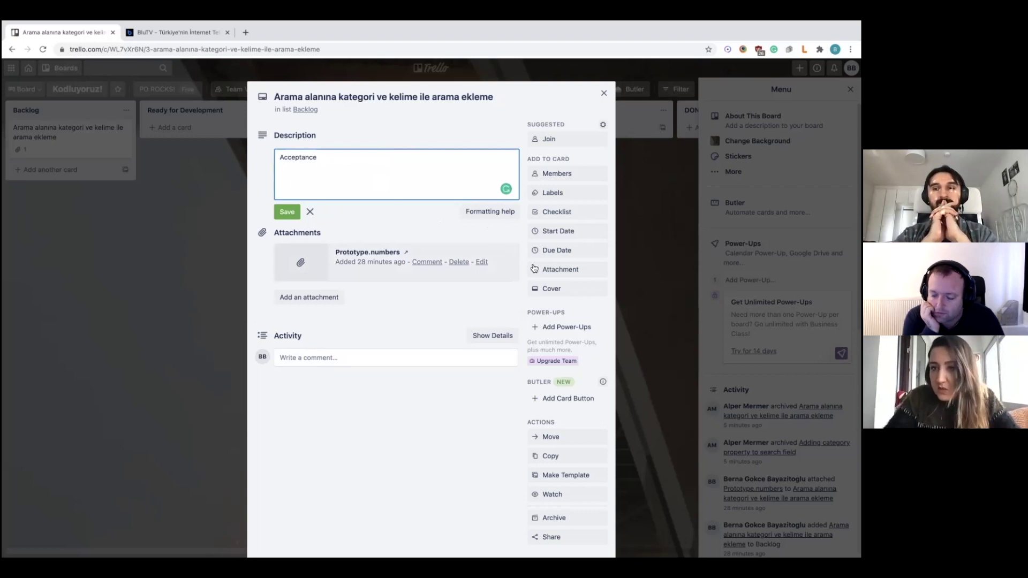
{"action": "key", "text": "ctrl+Right"}
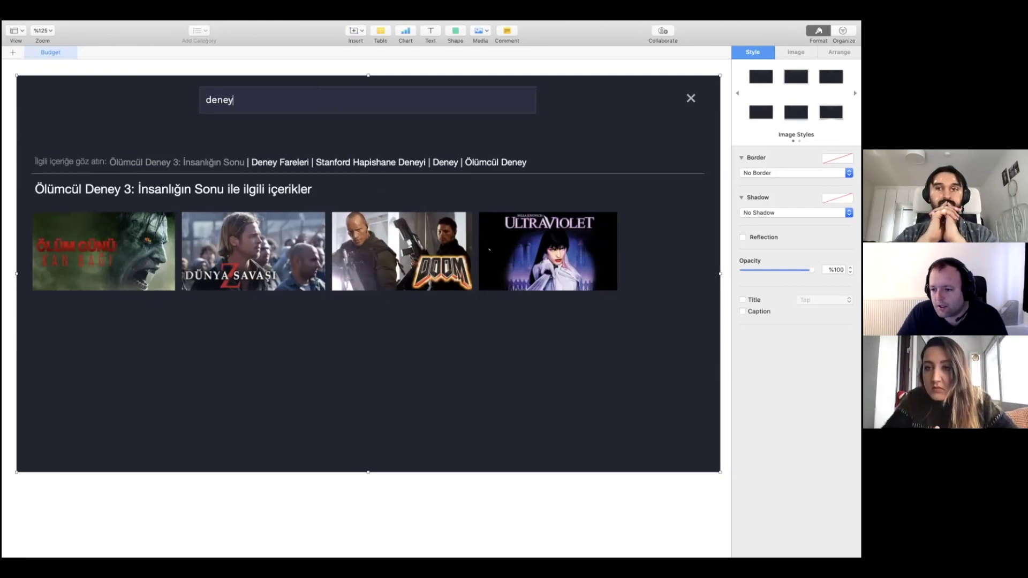
{"action": "key", "text": "super+Tab"}
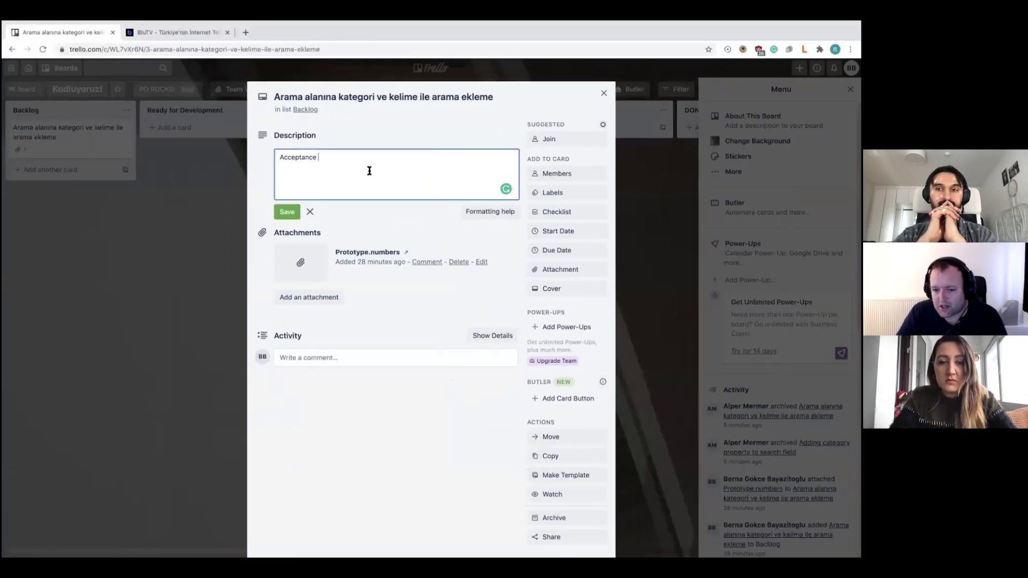
{"action": "key", "text": "BackSpace"}
{"action": "key", "text": "BackSpace"}
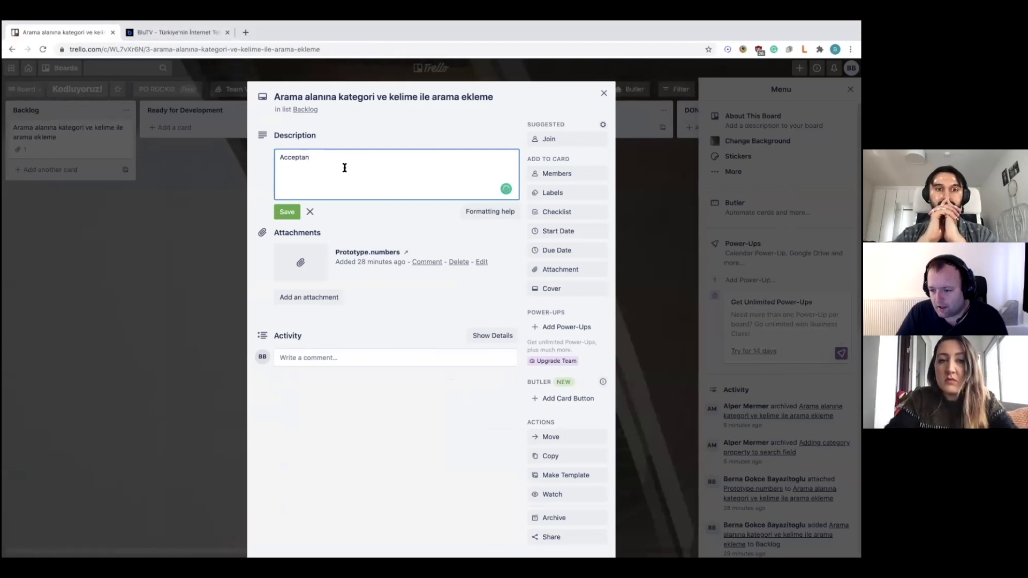
{"action": "double_click", "coordinate": [281, 159]}
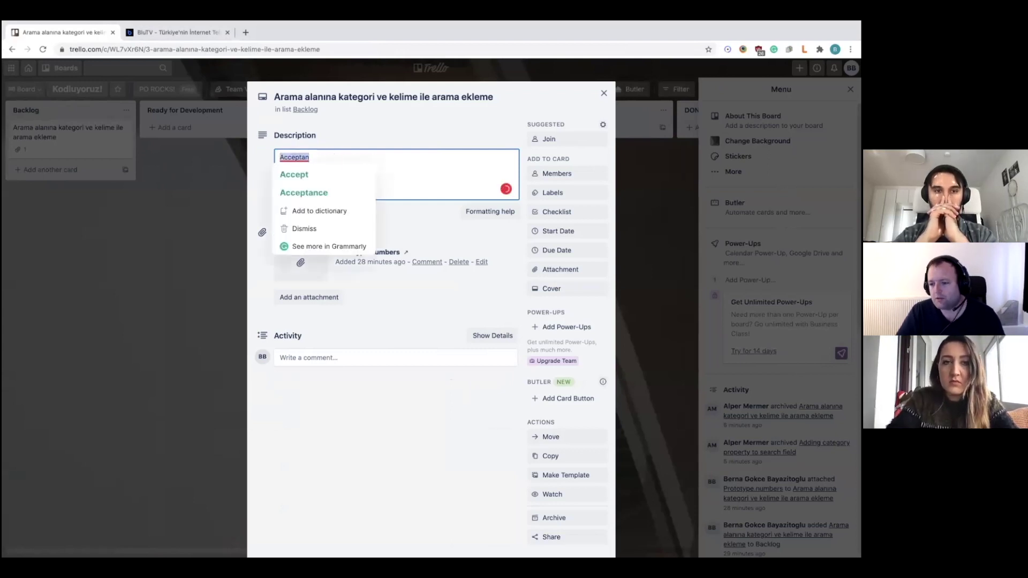
{"action": "key", "text": "BackSpace"}
{"action": "left_click", "coordinate": [358, 97]}
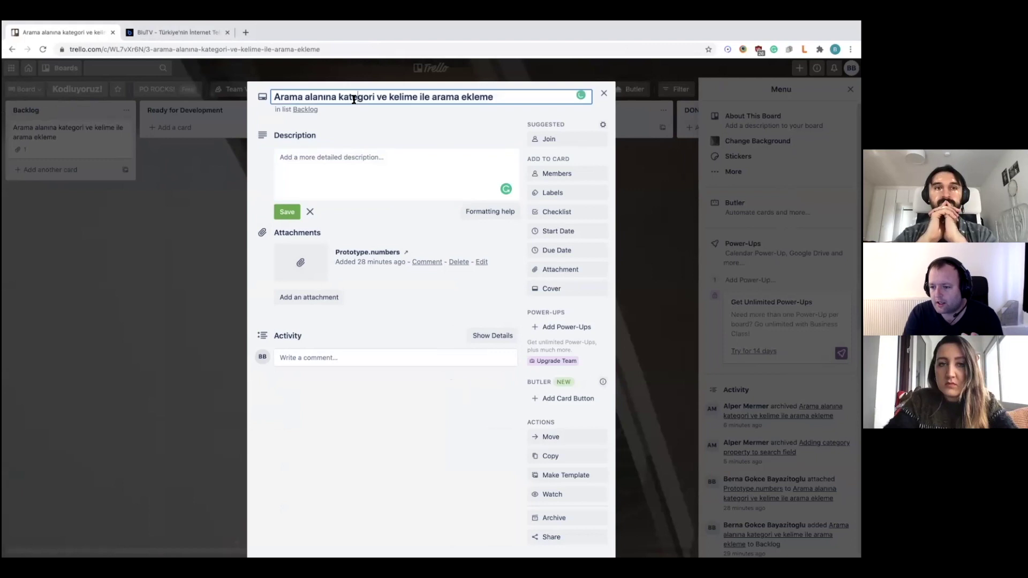
Begin the card's description with "Arama kutusunda text ile arama yapılmak istendiğinde sadece"
{"action": "left_click", "coordinate": [351, 178]}
{"action": "type", "text": "Dizi y"}
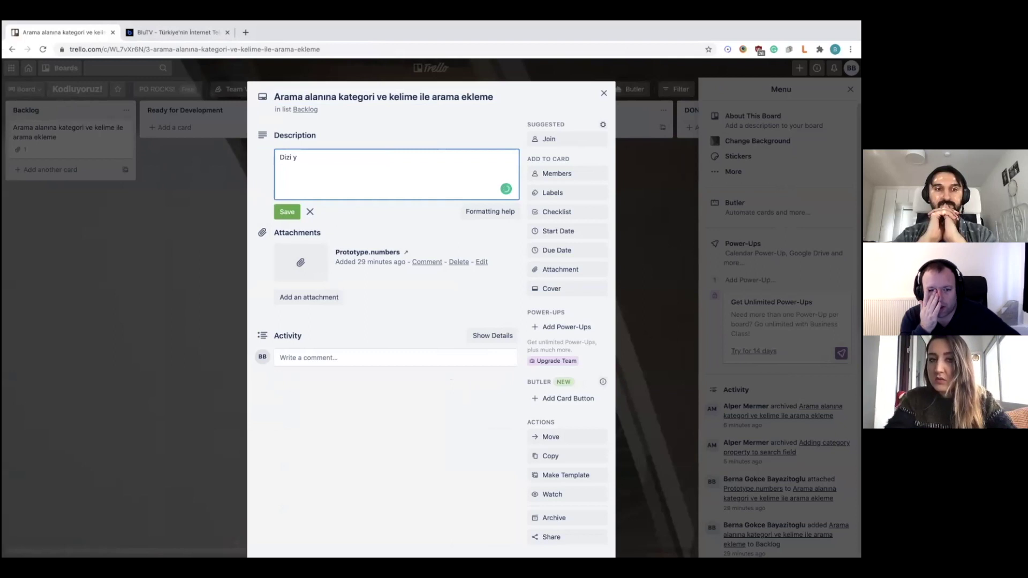
{"action": "key", "text": "BackSpace"}
{"action": "key", "text": "BackSpace"}
{"action": "key", "text": "BackSpace"}
{"action": "key", "text": "BackSpace"}
{"action": "type", "text": "Arama"}
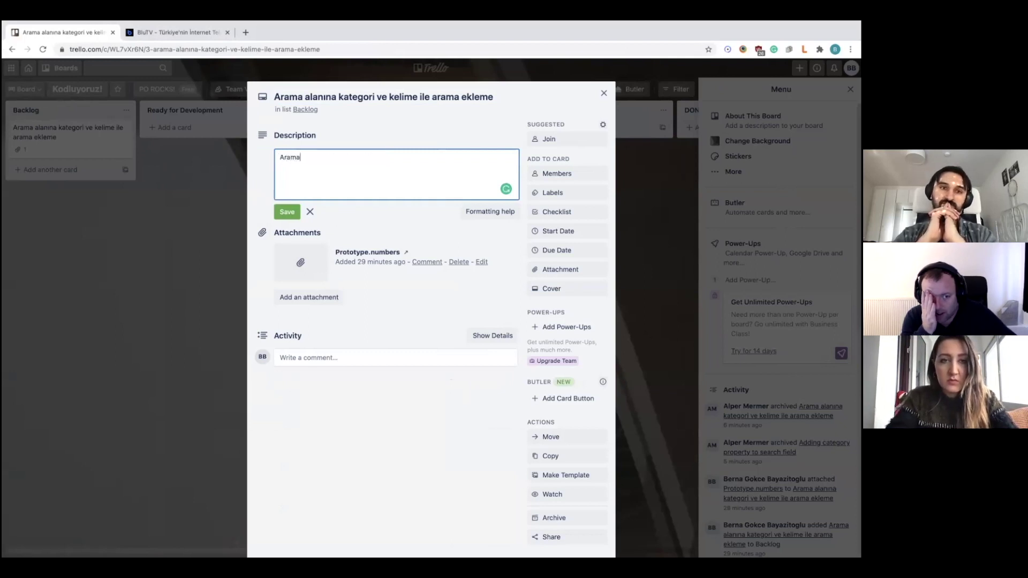
{"action": "type", "text": " alan"}
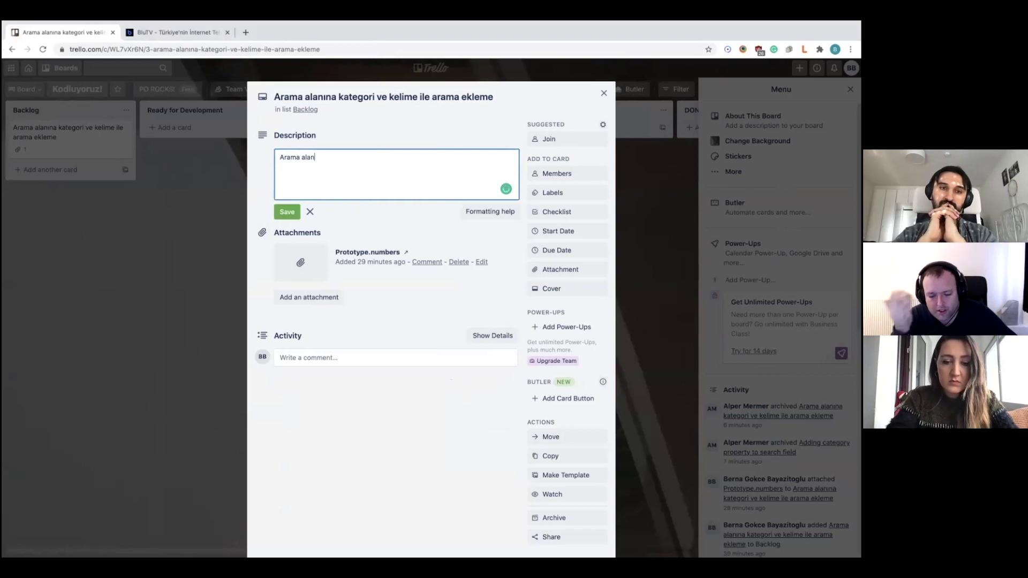
{"action": "key", "text": "BackSpace"}
{"action": "key", "text": "BackSpace"}
{"action": "key", "text": "BackSpace"}
{"action": "key", "text": "BackSpace"}
{"action": "key", "text": "BackSpace"}
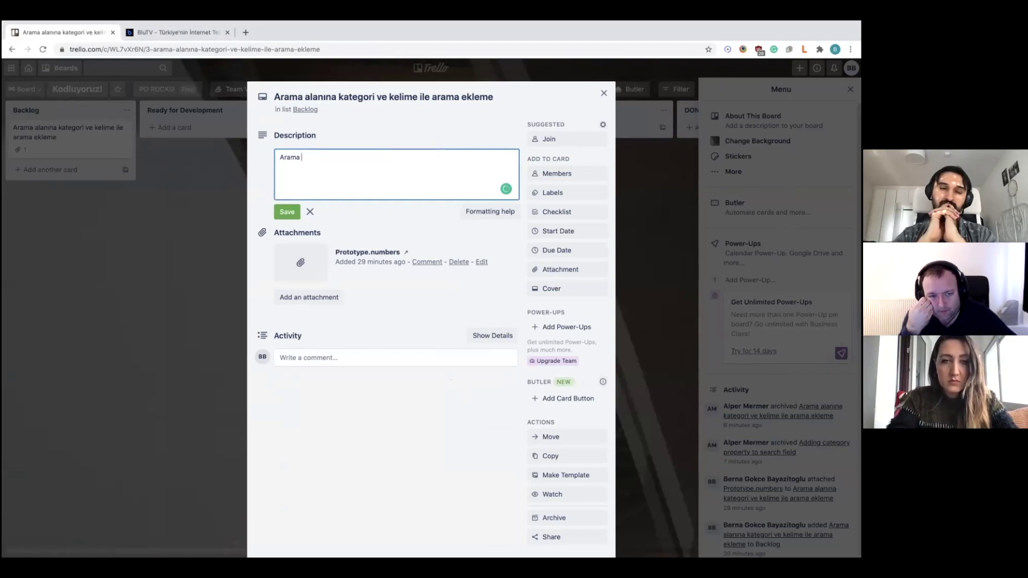
{"action": "type", "text": "kutusunda text ile arama yapılmak istendiğinde sadece "}
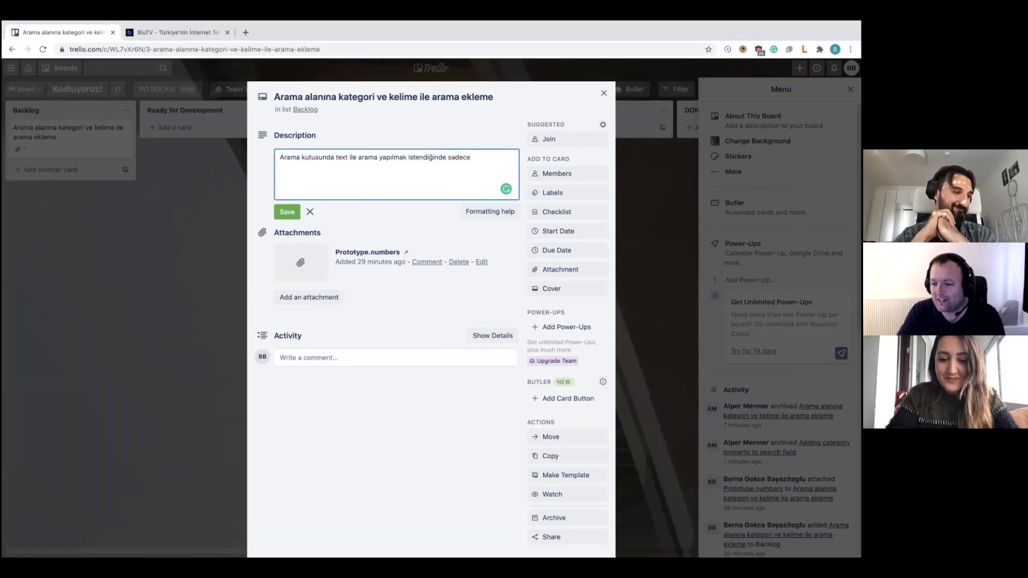
Continue the description with "video başlığında aramak yerine text ile ilgili bütün kategori, tagleri ve aynı zamanda başlıkları arama." and save it
{"action": "type", "text": "video "}
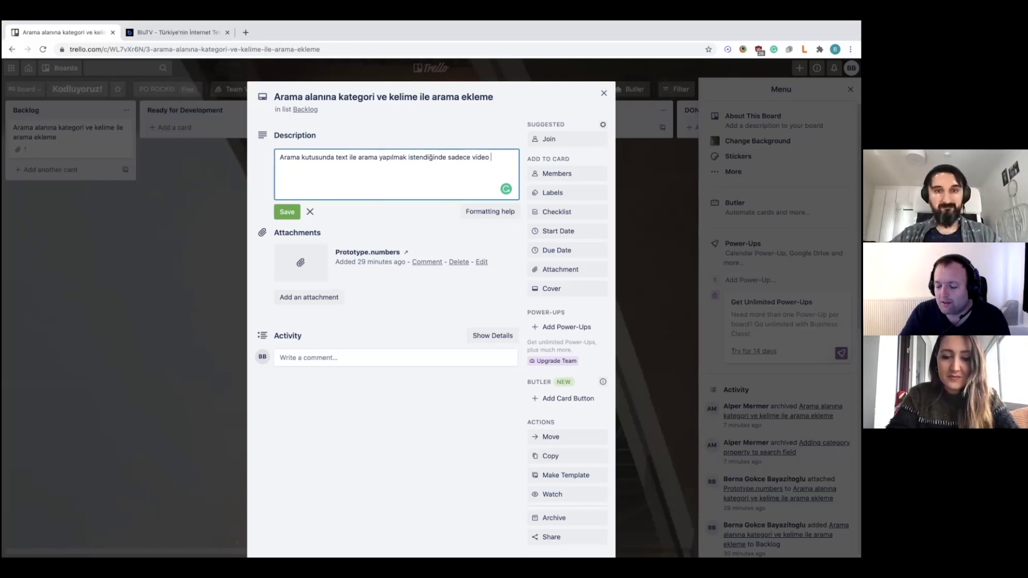
{"action": "type", "text": "başlığında aramak yerine text ile ilgili bütün kategori, tagleri ve "}
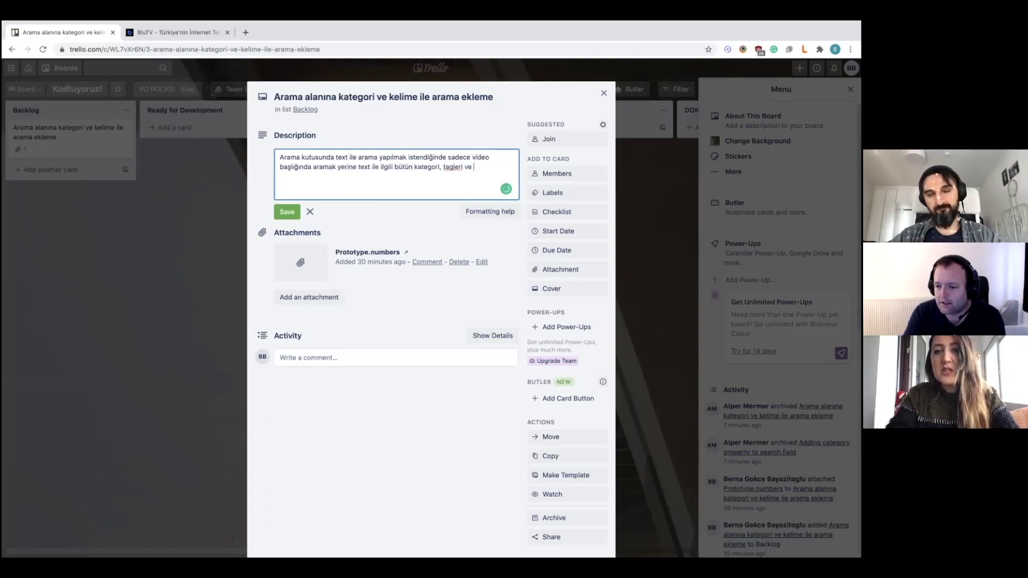
{"action": "type", "text": "i"}
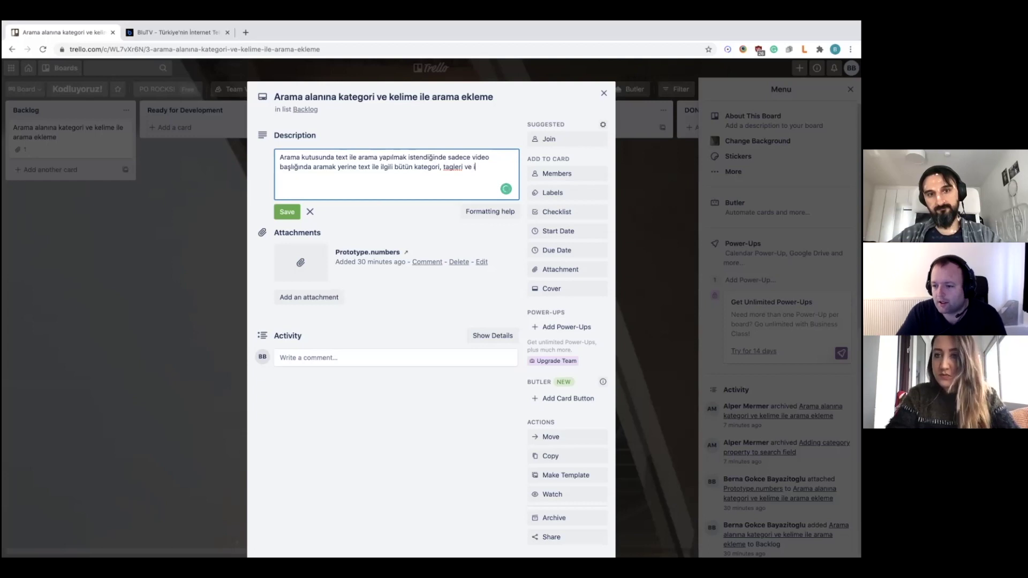
{"action": "key", "text": "BackSpace"}
{"action": "type", "text": "aynı zamanda başlıkları arama."}
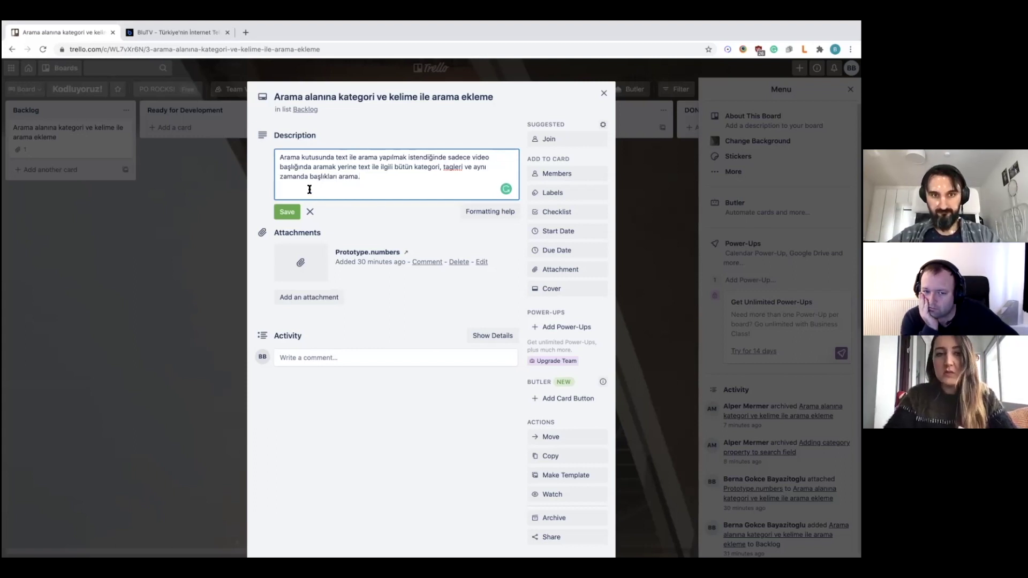
{"action": "left_click", "coordinate": [287, 212]}
Add the heading "Acceptance Criteria:" after a blank line below the description text and save the description
{"action": "left_click", "coordinate": [384, 166]}
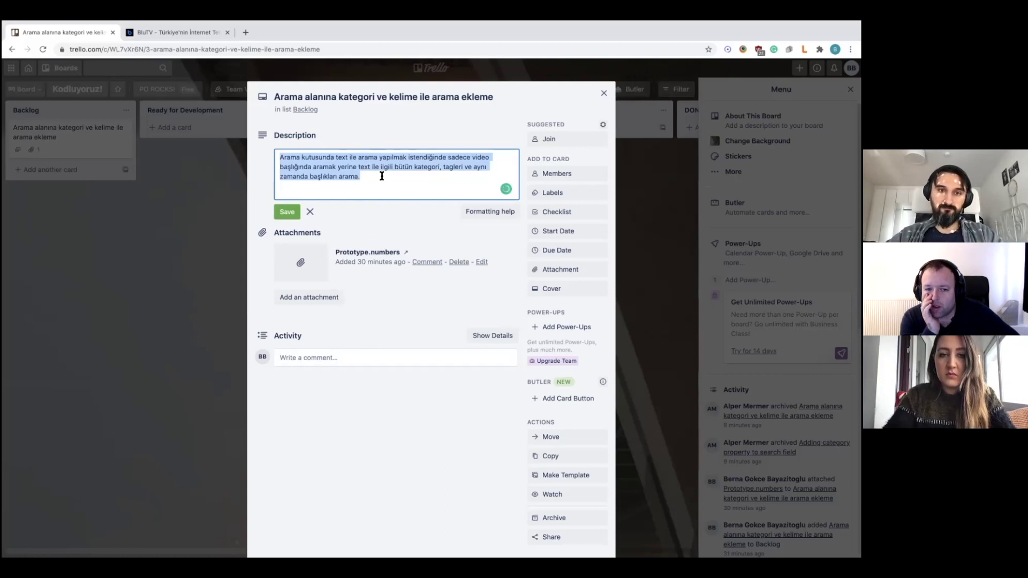
{"action": "left_click", "coordinate": [381, 176]}
{"action": "key", "text": "Return"}
{"action": "type", "text": "Ace"}
{"action": "type", "text": "eptance cr"}
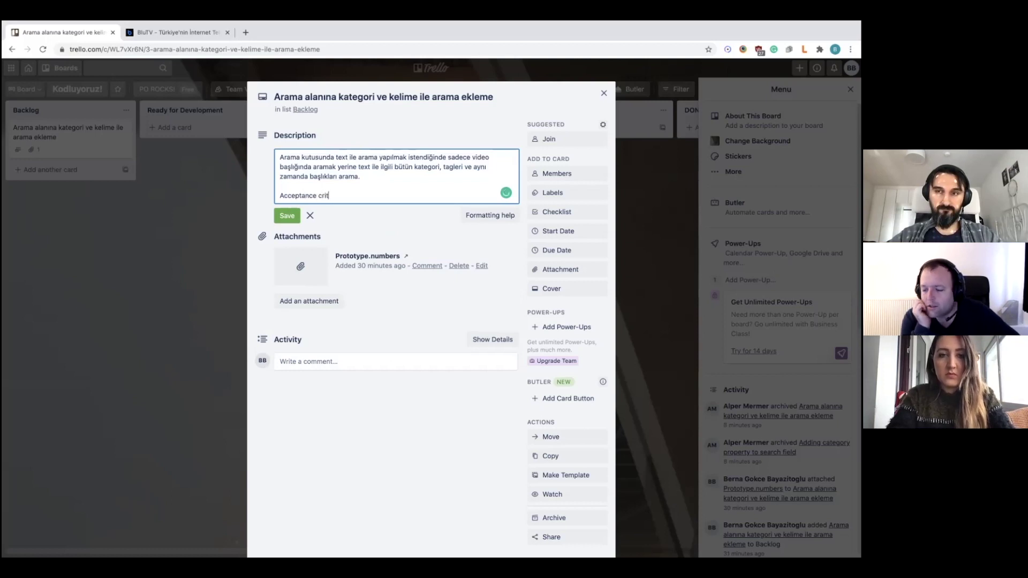
{"action": "key", "text": "BackSpace"}
{"action": "type", "text": "Crite"}
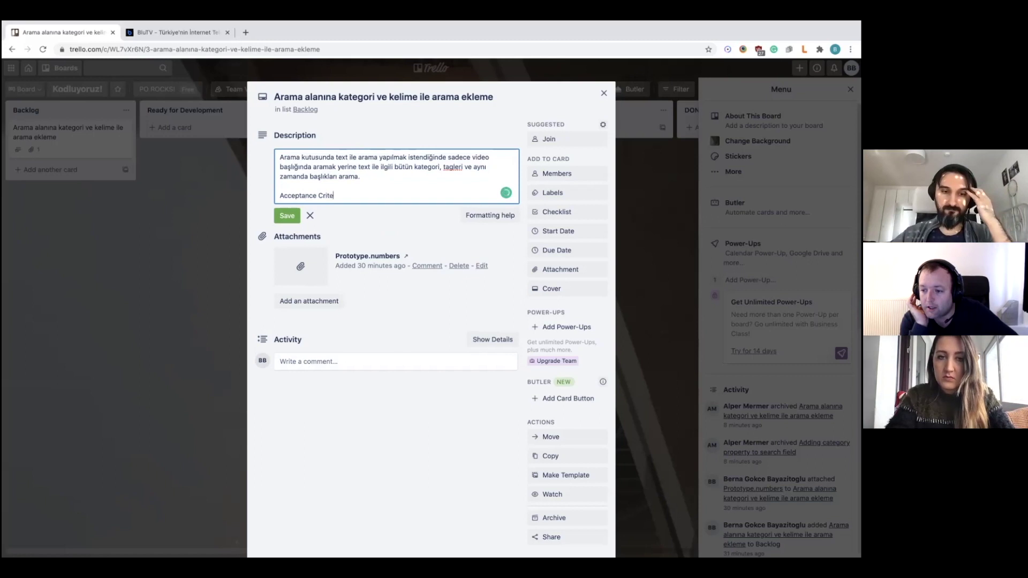
{"action": "type", "text": "aria"}
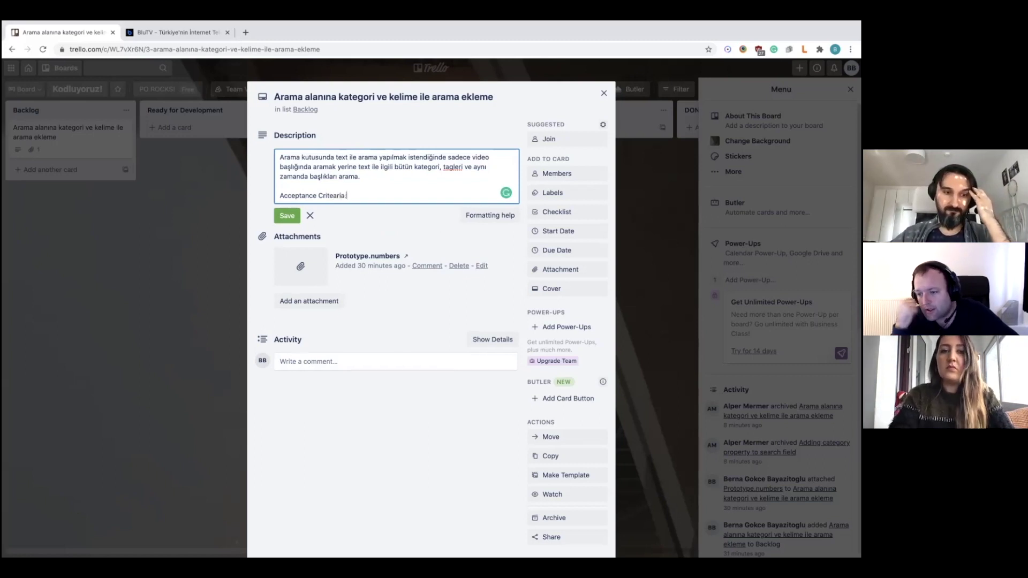
{"action": "type", "text": ":"}
{"action": "key", "text": "Return"}
{"action": "key", "text": "Return"}
{"action": "key", "text": "BackSpace"}
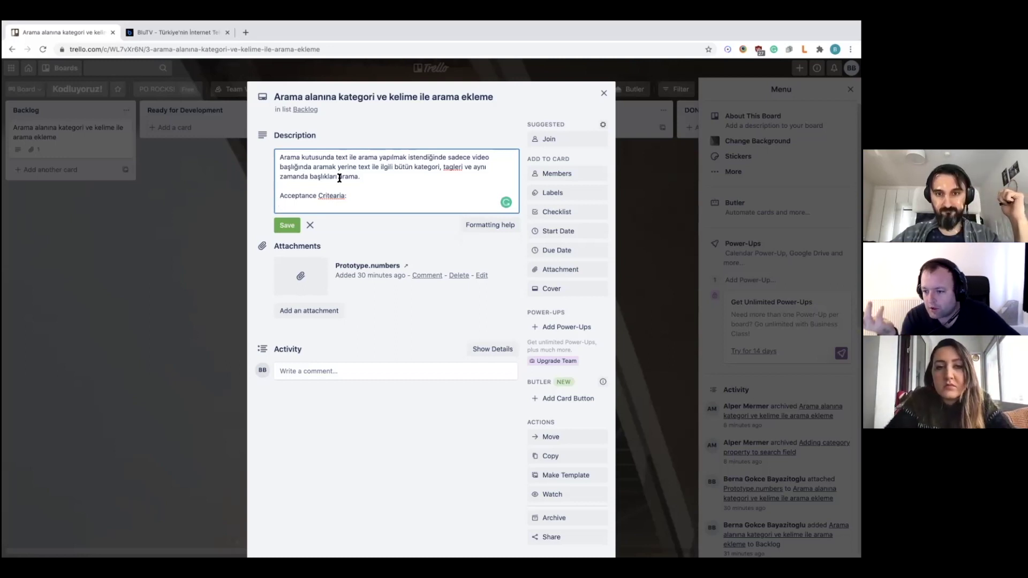
{"action": "left_click", "coordinate": [336, 196]}
{"action": "key", "text": "BackSpace"}
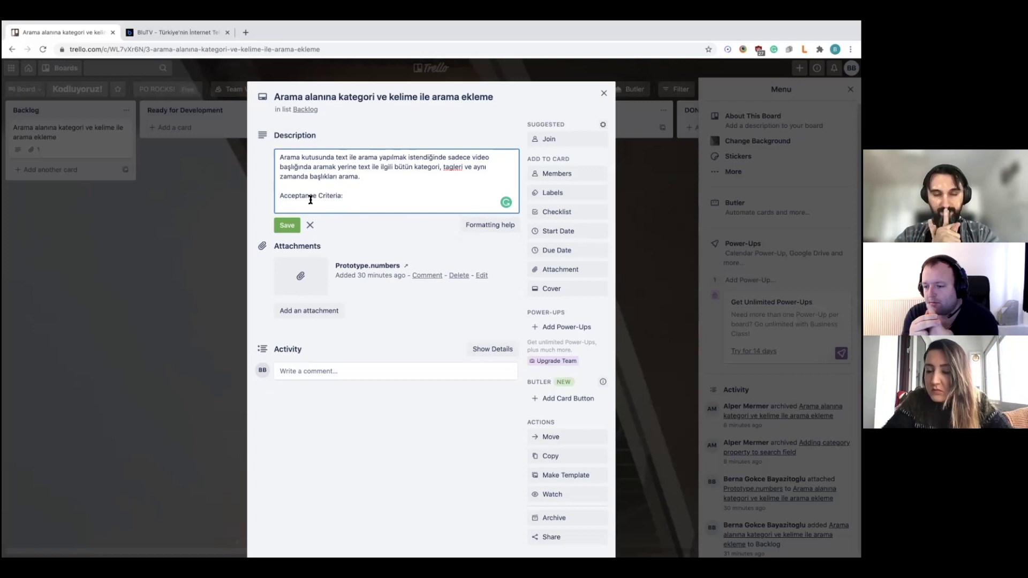
{"action": "left_click", "coordinate": [287, 225]}
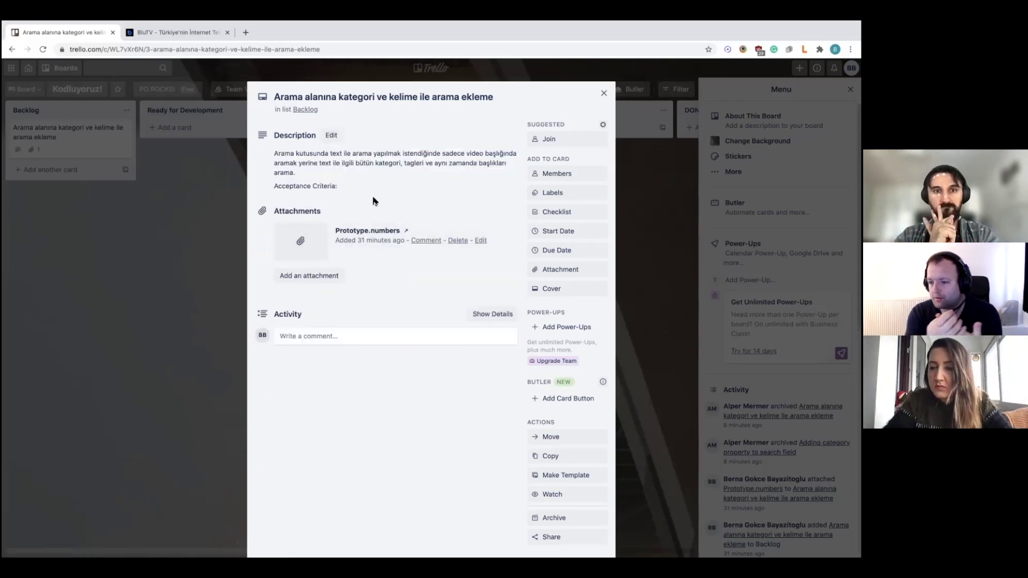
{"action": "left_click", "coordinate": [345, 185]}
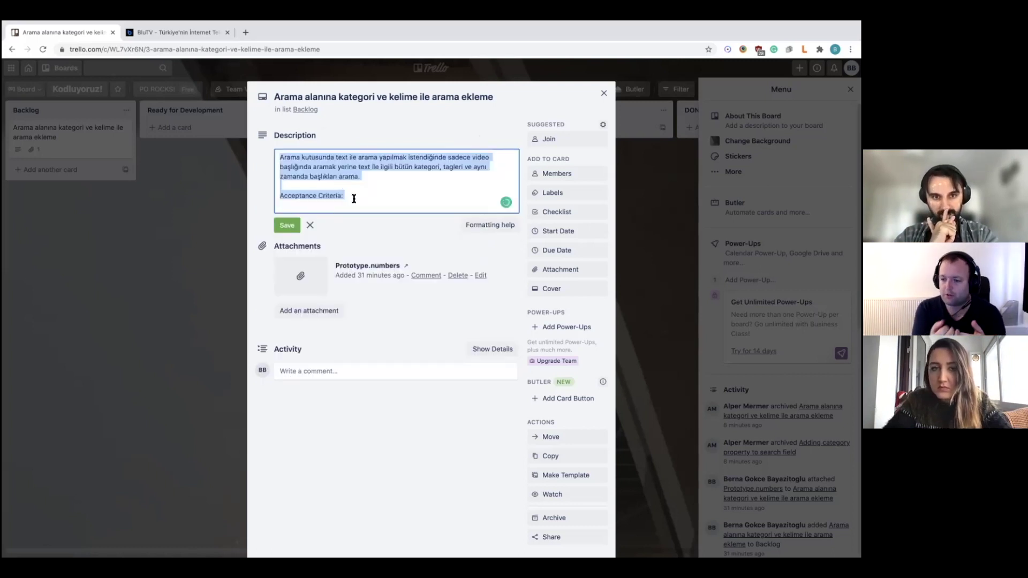
{"action": "left_click", "coordinate": [353, 199]}
{"action": "key", "text": "Return"}
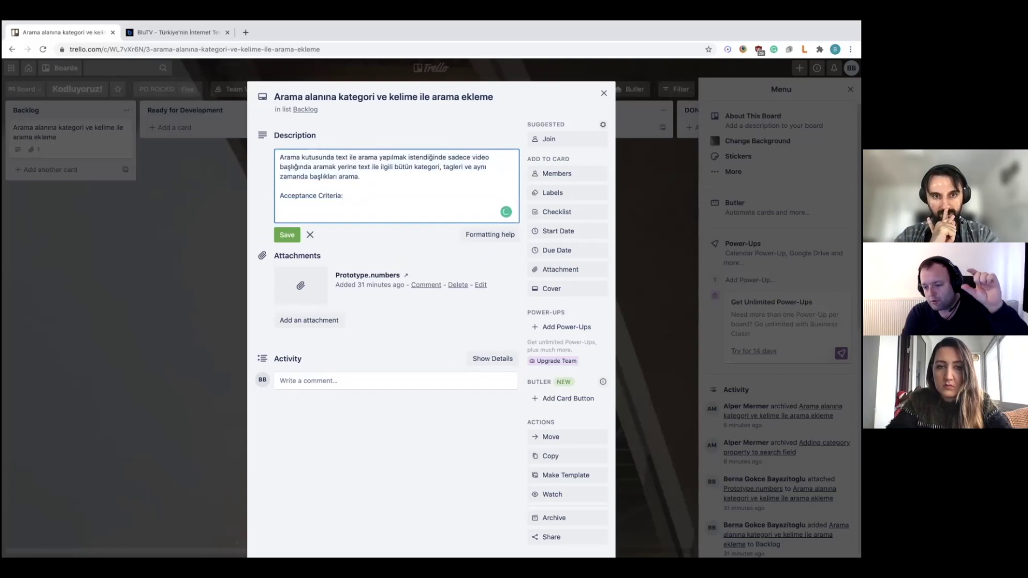
{"action": "type", "text": "-"}
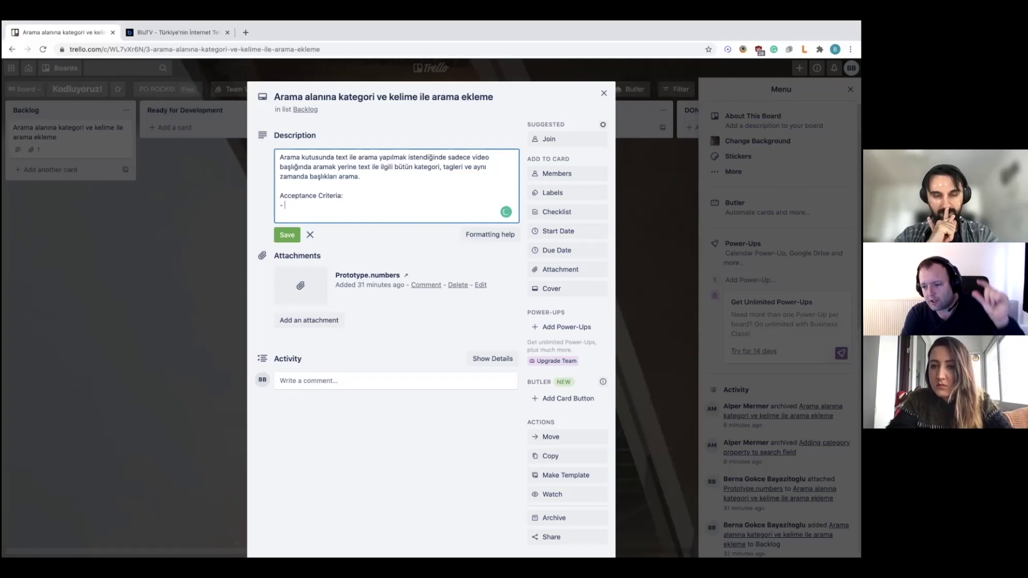
{"action": "key", "text": "BackSpace"}
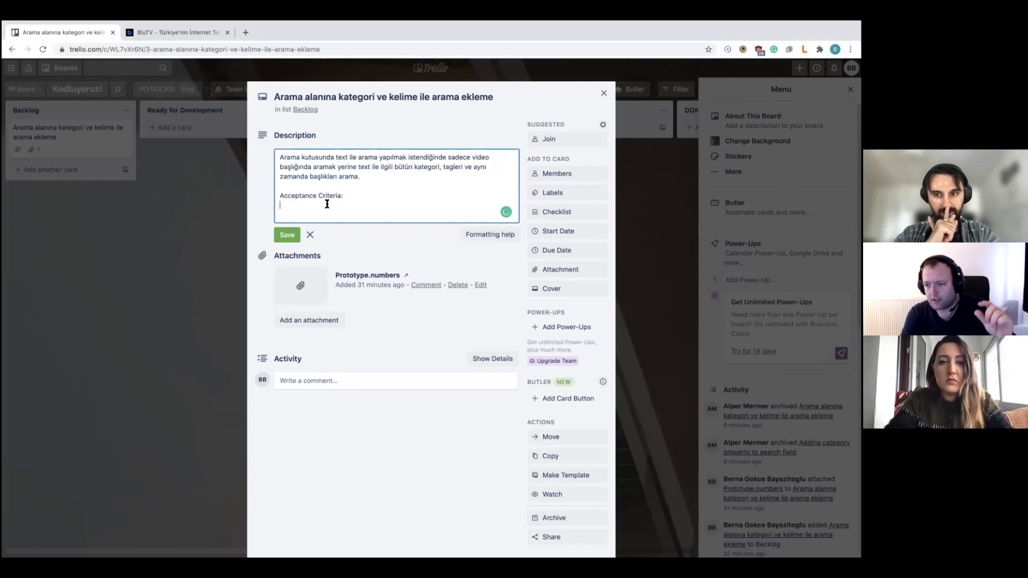
{"action": "left_click", "coordinate": [285, 235]}
Close the open card and add a new card titled "Kategori ile arama" to the Backlog list
{"action": "left_click", "coordinate": [603, 93]}
{"action": "left_click", "coordinate": [31, 172]}
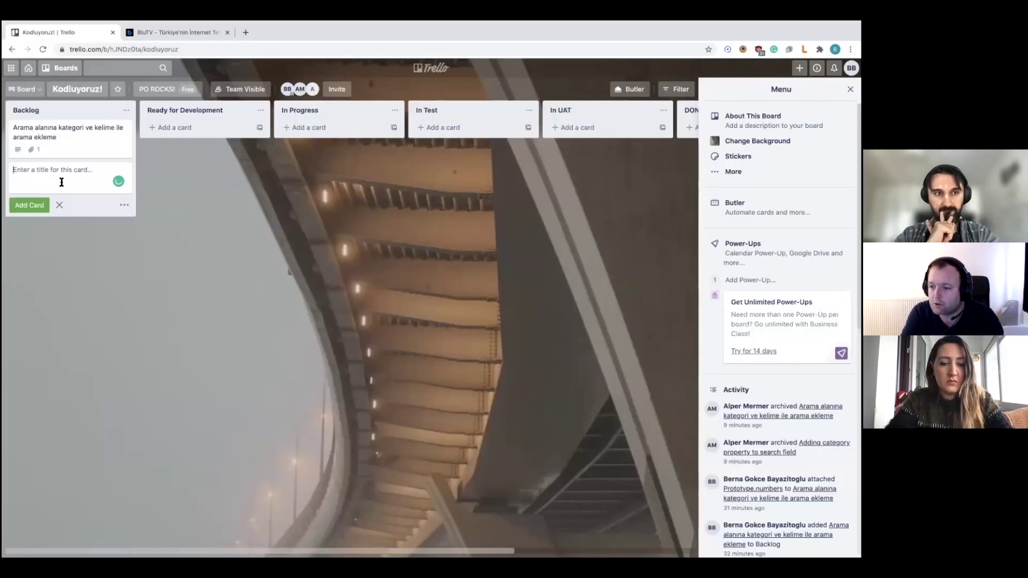
{"action": "type", "text": "Category "}
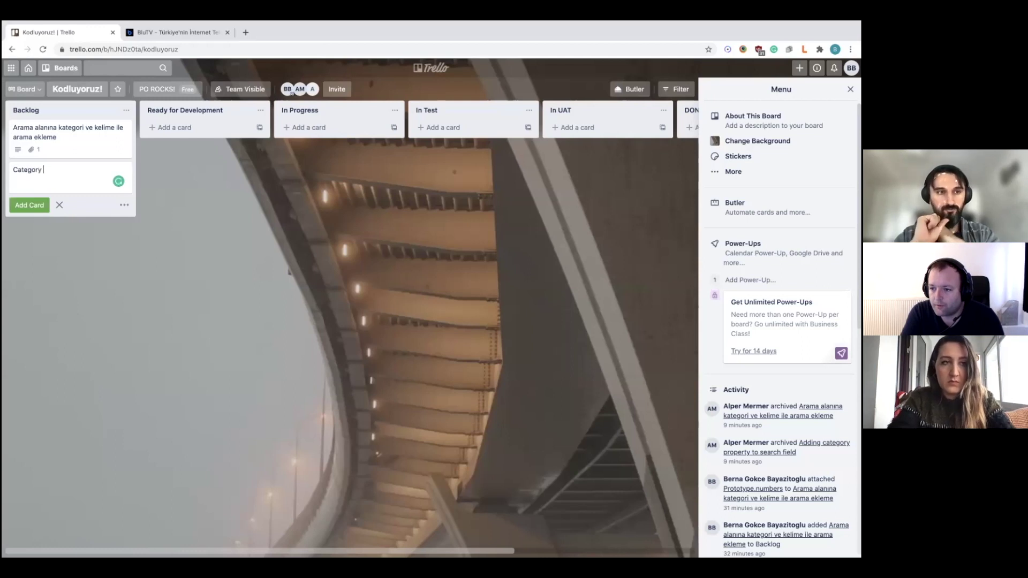
{"action": "type", "text": "ile arama"}
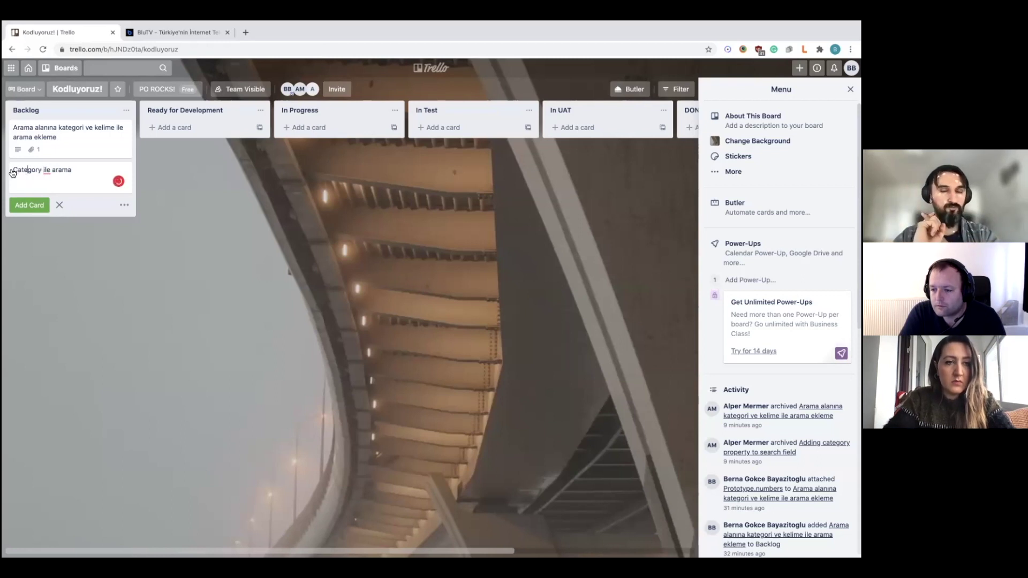
{"action": "left_click", "coordinate": [42, 169]}
{"action": "key", "text": "BackSpace"}
{"action": "key", "text": "BackSpace"}
{"action": "key", "text": "BackSpace"}
{"action": "key", "text": "BackSpace"}
{"action": "key", "text": "BackSpace"}
{"action": "key", "text": "BackSpace"}
{"action": "type", "text": "Kategori"}
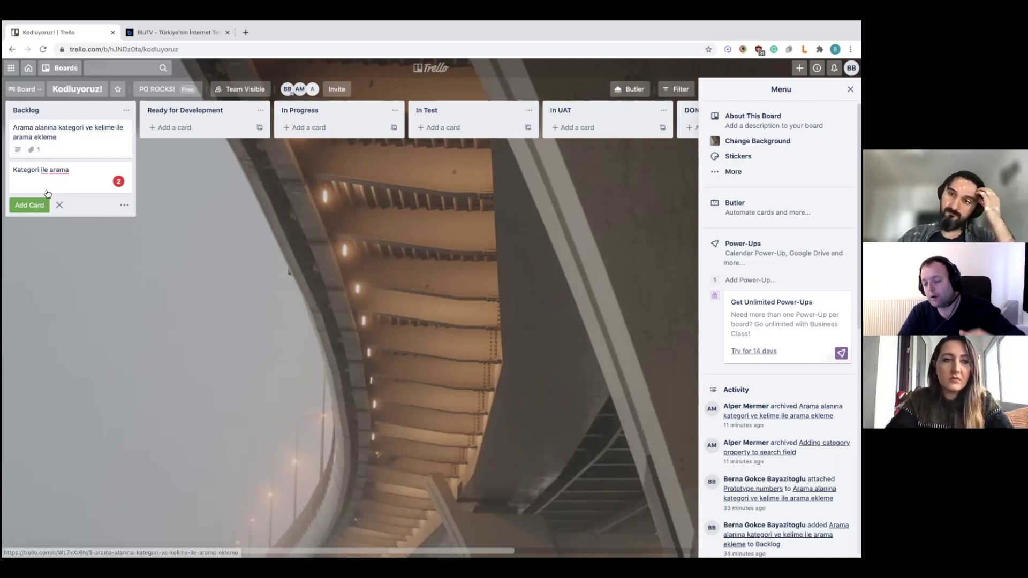
{"action": "left_click", "coordinate": [38, 205]}
Add two more cards to the Backlog list, titled "Tag ile arama" and "Başlık/içerik olarak arama"
{"action": "type", "text": "Tag ile arama"}
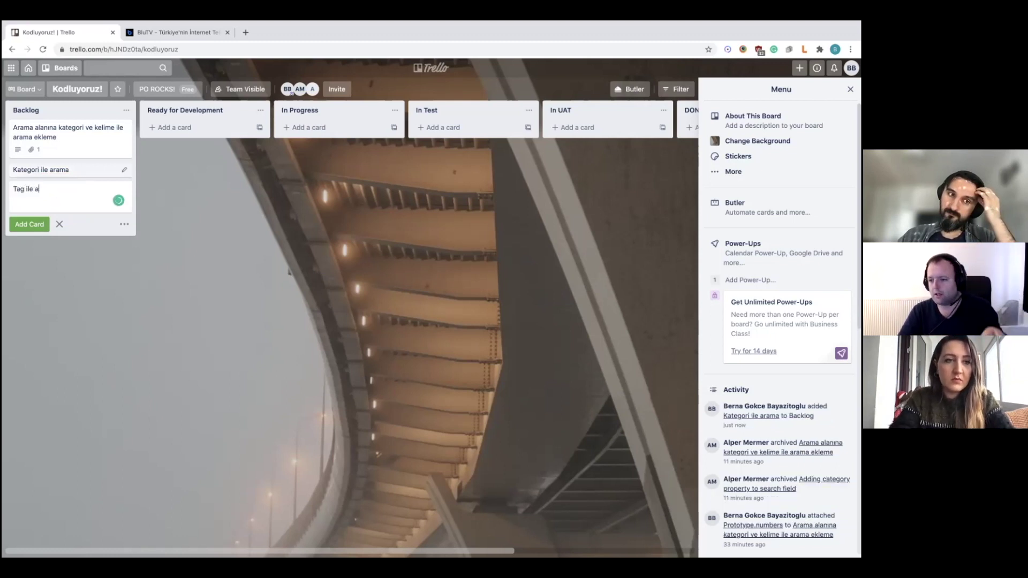
{"action": "left_click", "coordinate": [36, 225]}
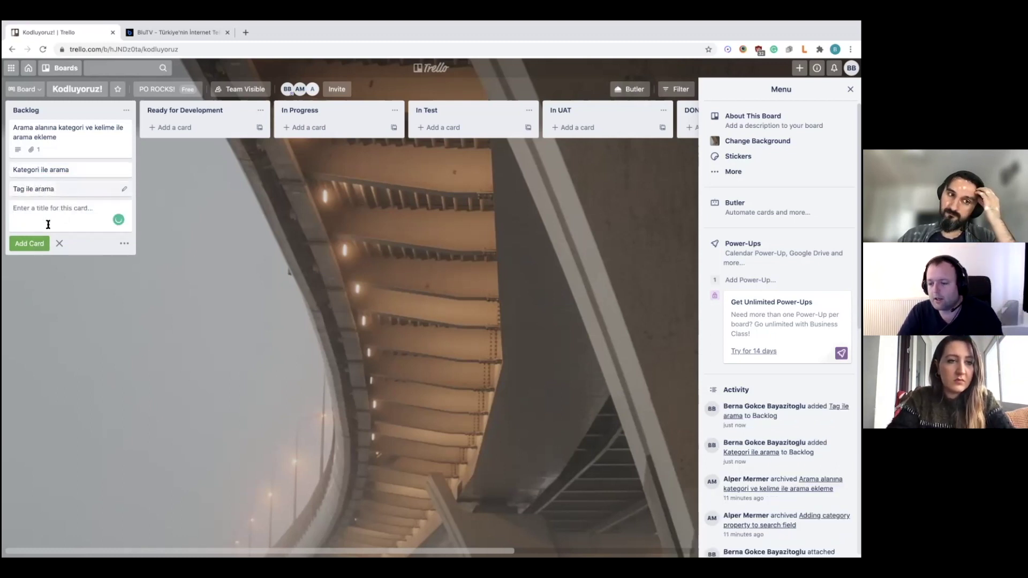
{"action": "type", "text": "Baş"}
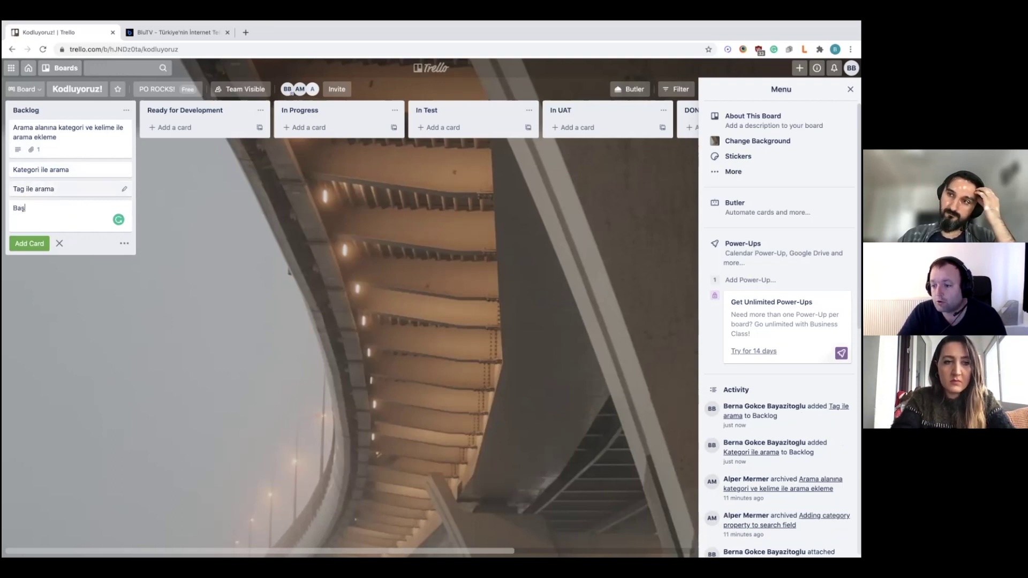
{"action": "type", "text": "lık olarak arama"}
{"action": "left_click", "coordinate": [31, 210]}
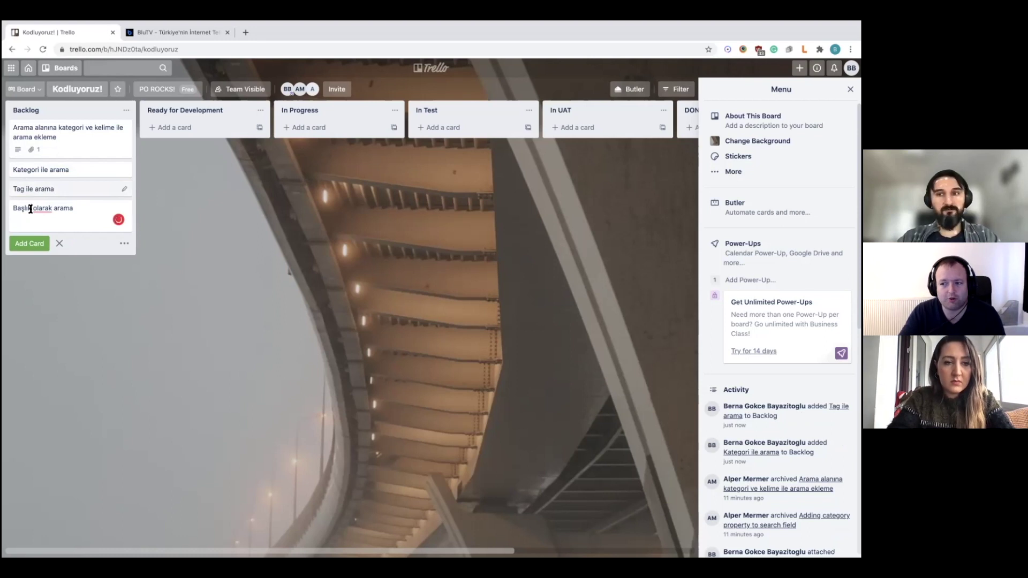
{"action": "type", "text": "/öçe"}
{"action": "key", "text": "BackSpace"}
{"action": "key", "text": "BackSpace"}
{"action": "key", "text": "BackSpace"}
{"action": "type", "text": "lık/içerik"}
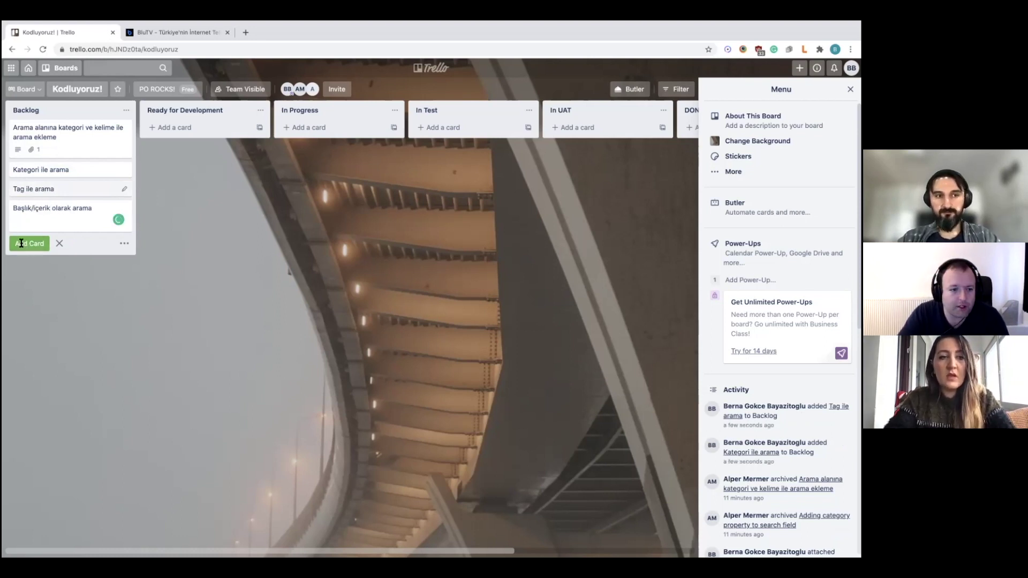
{"action": "key", "text": "Return"}
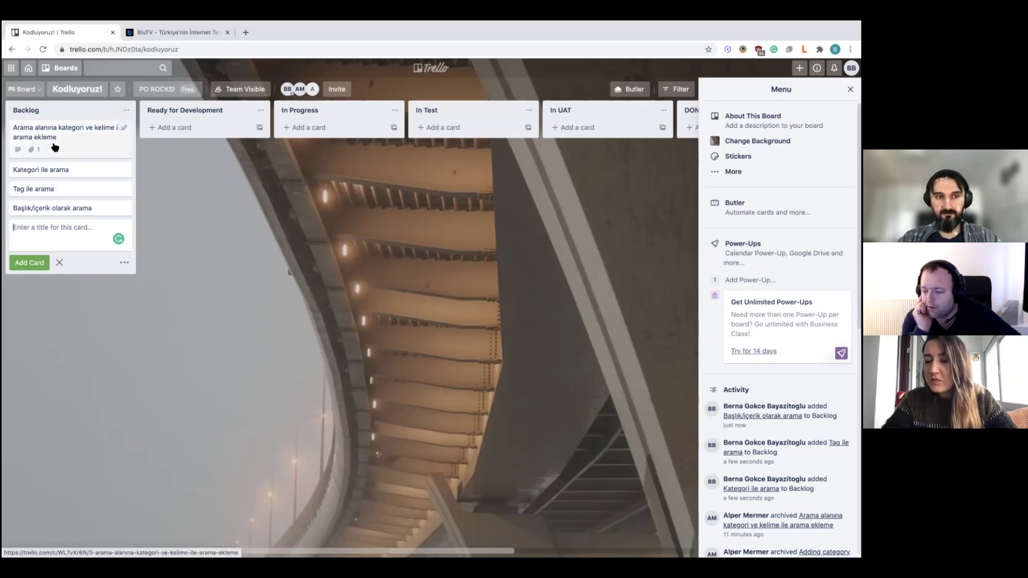
Rename the "Başlık/içerik olarak arama" card to "Yazarken aramaları gösterme" and save it
{"action": "left_click", "coordinate": [47, 209]}
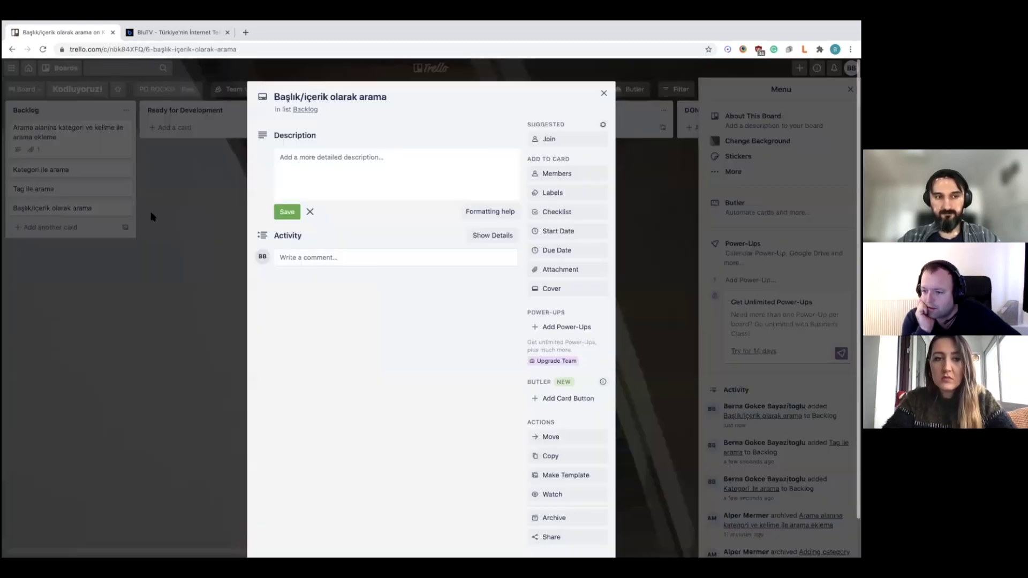
{"action": "left_click", "coordinate": [602, 96]}
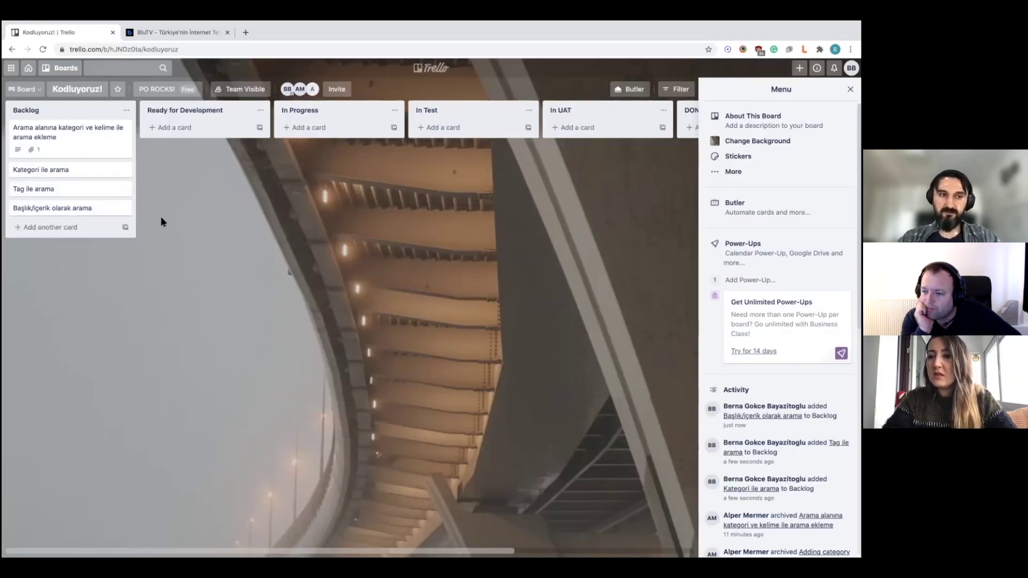
{"action": "left_click", "coordinate": [126, 209]}
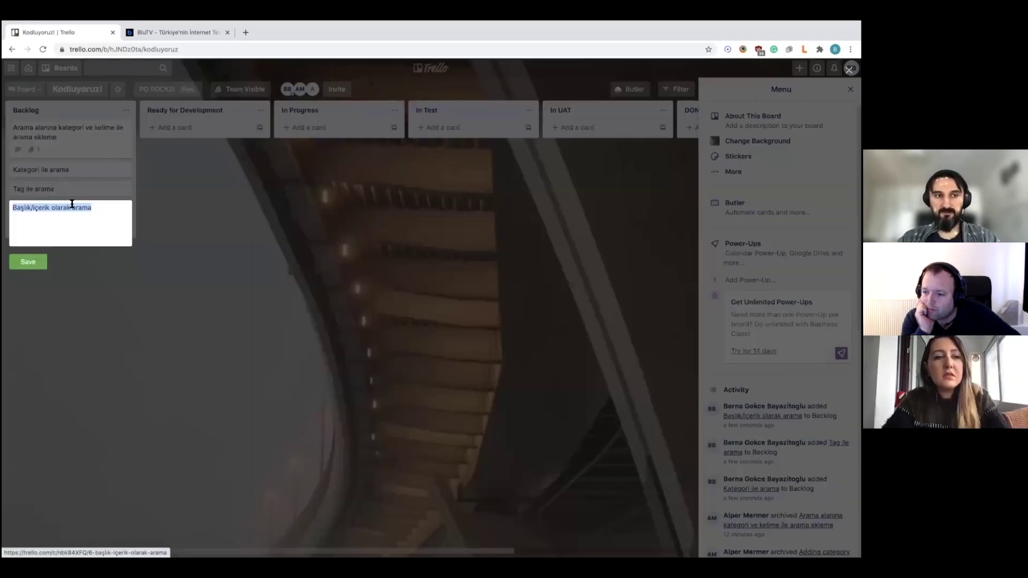
{"action": "left_click", "coordinate": [52, 208]}
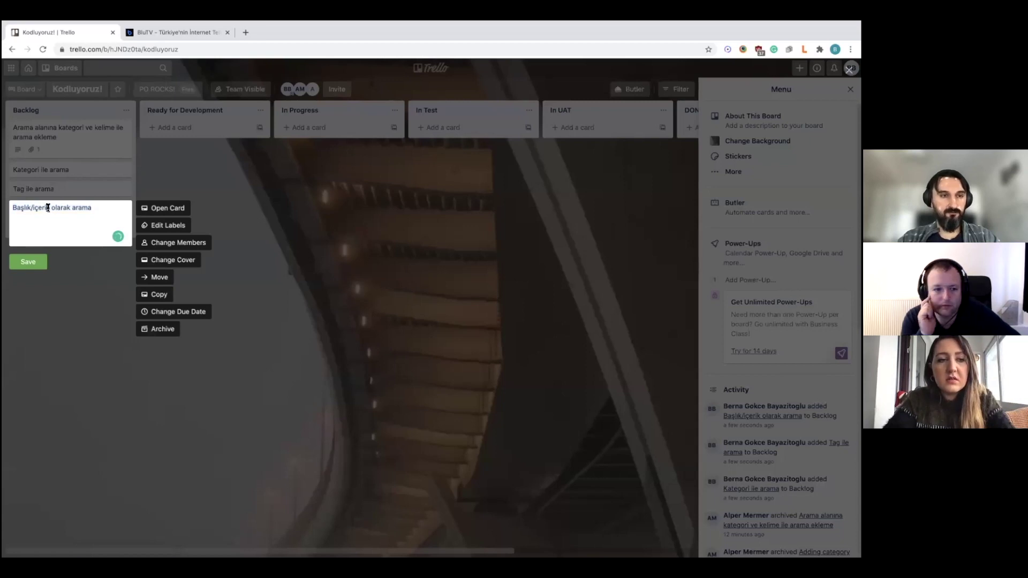
{"action": "key", "text": "ctrl+a"}
{"action": "type", "text": "Yazarken aramaları gözte"}
{"action": "key", "text": "BackSpace"}
{"action": "key", "text": "BackSpace"}
{"action": "key", "text": "BackSpace"}
{"action": "type", "text": "stme"}
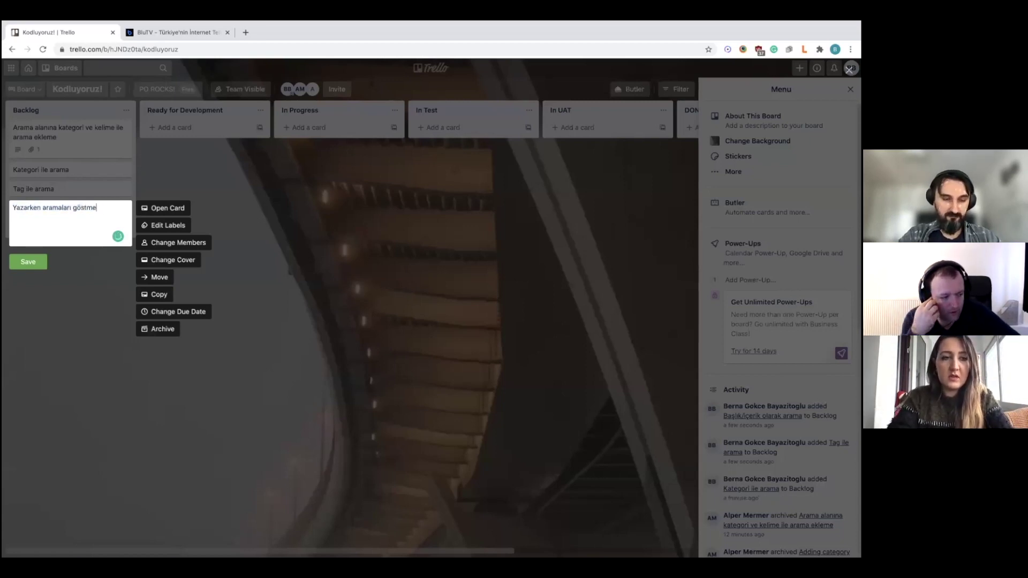
{"action": "key", "text": "BackSpace"}
{"action": "key", "text": "BackSpace"}
{"action": "key", "text": "BackSpace"}
{"action": "type", "text": "er"}
{"action": "key", "text": "BackSpace"}
{"action": "key", "text": "BackSpace"}
{"action": "type", "text": "terme"}
{"action": "left_click", "coordinate": [29, 262]}
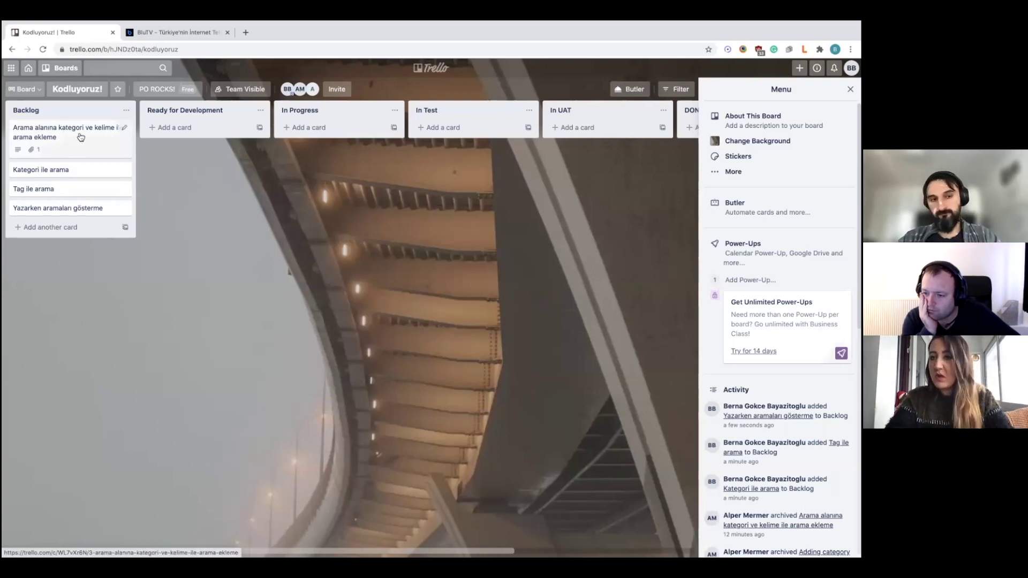
{"action": "left_click", "coordinate": [81, 142]}
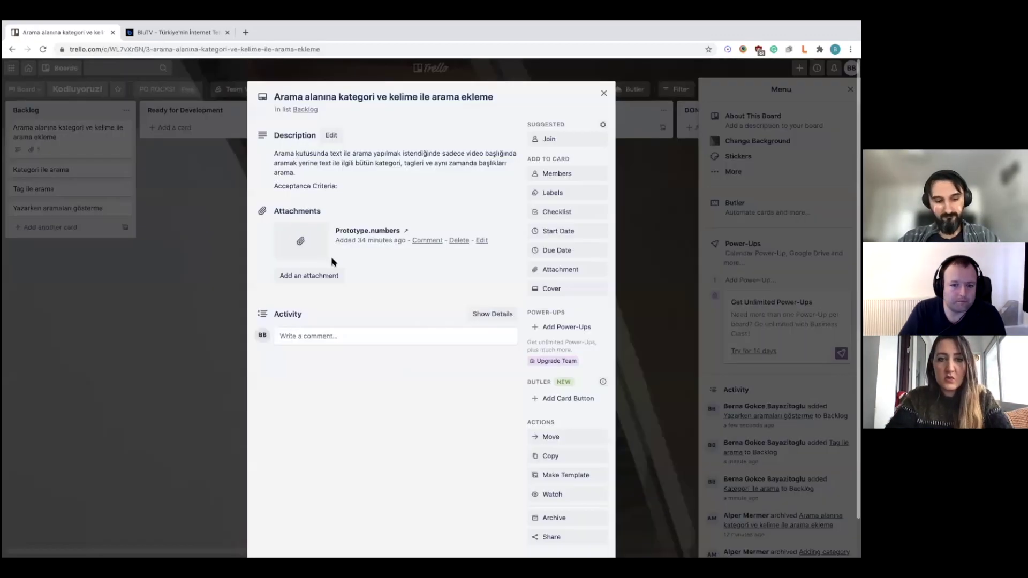
{"action": "left_click", "coordinate": [321, 204]}
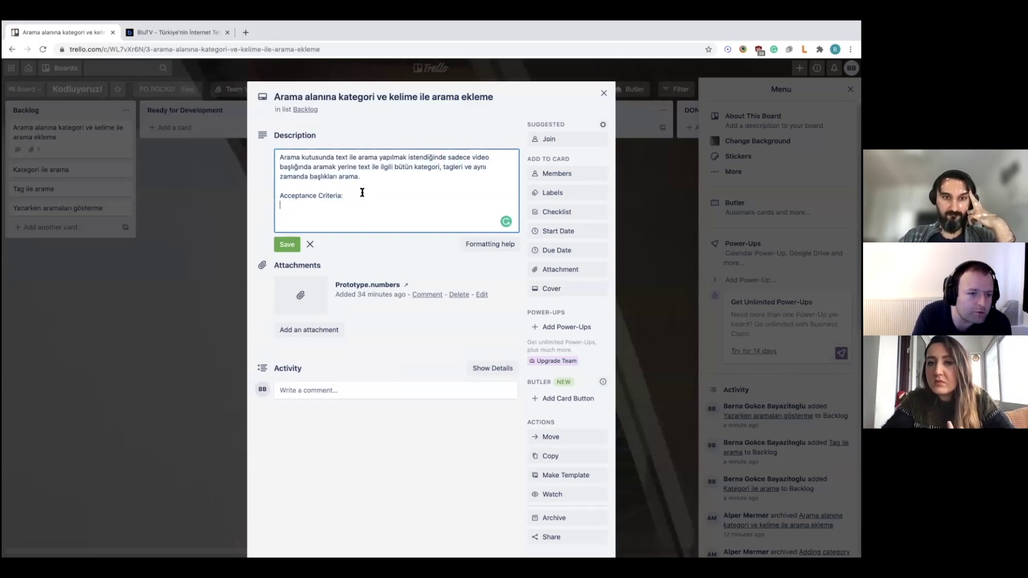
{"action": "left_click", "coordinate": [603, 93]}
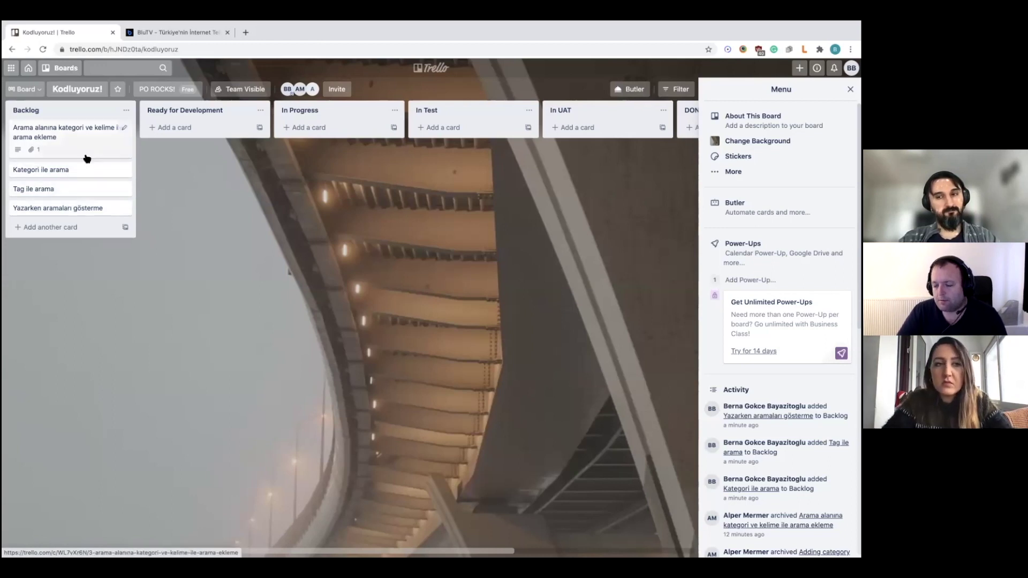
{"action": "left_click", "coordinate": [124, 169]}
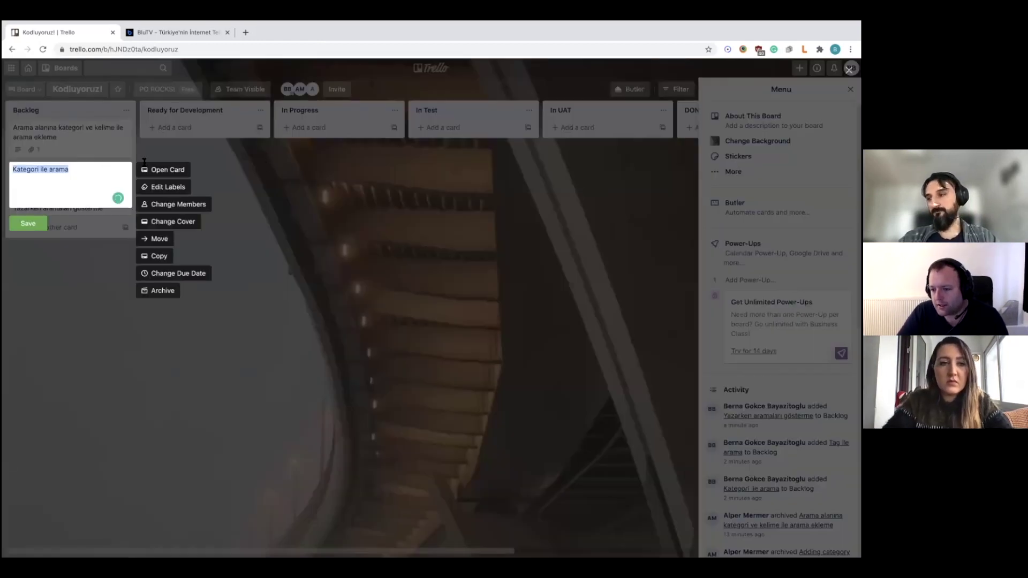
{"action": "left_click", "coordinate": [246, 186]}
Open the "Kategori ile arama" card and start its description with the heading "Acceptance Criteria:"
{"action": "left_click", "coordinate": [59, 170]}
{"action": "left_click", "coordinate": [321, 158]}
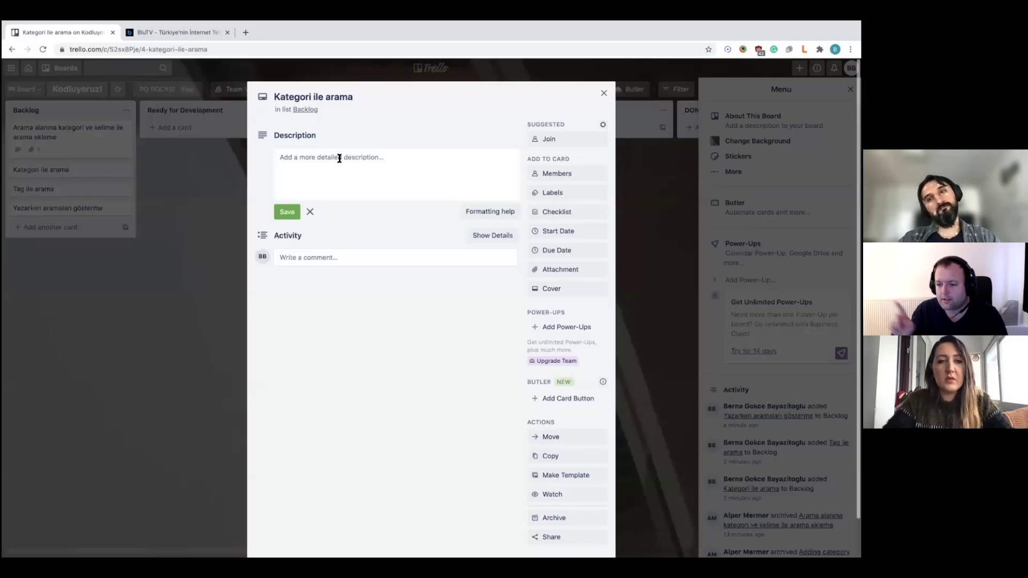
{"action": "type", "text": "Acceptan"}
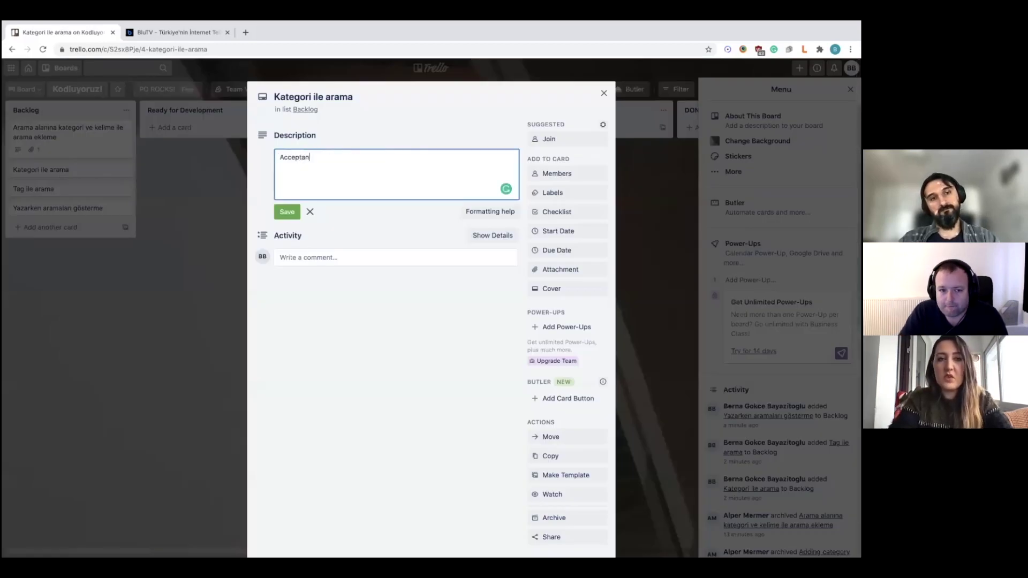
{"action": "type", "text": "ce Crit"}
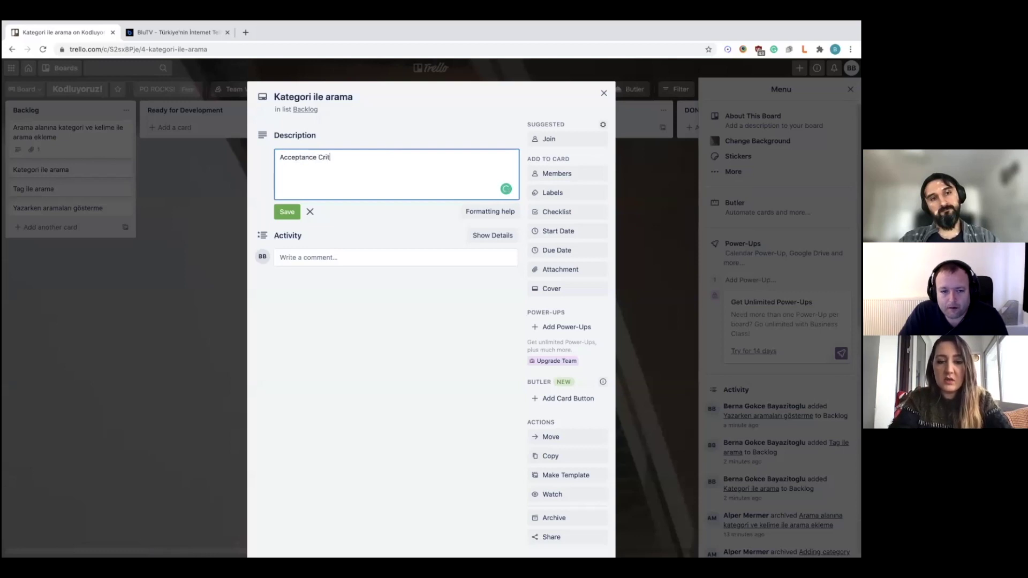
{"action": "type", "text": "eria:"}
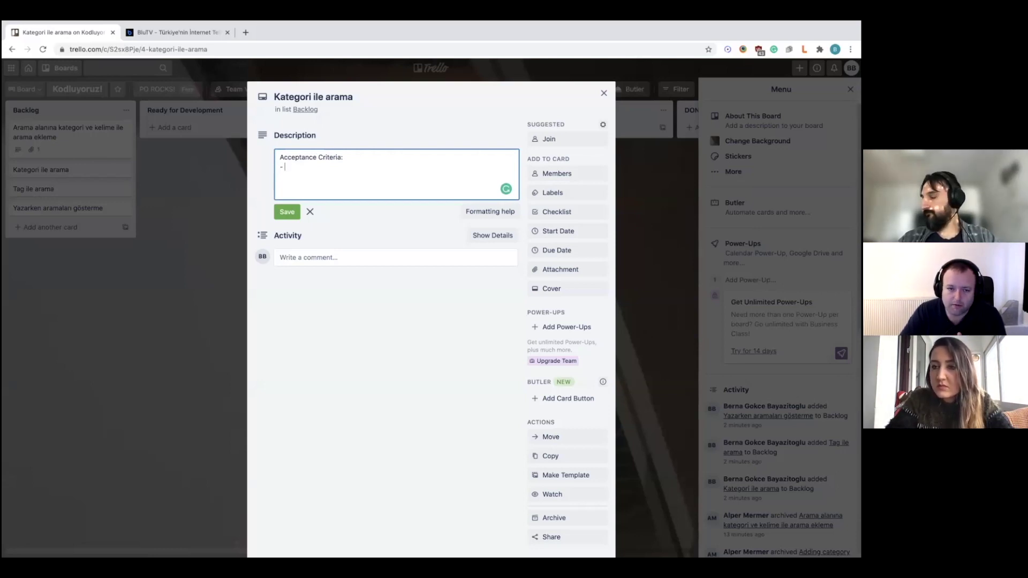
Enter the first criterion under the heading as "- Aranılan kelime hakkında ki kategoriler getirme"
{"action": "type", "text": "Aranlina"}
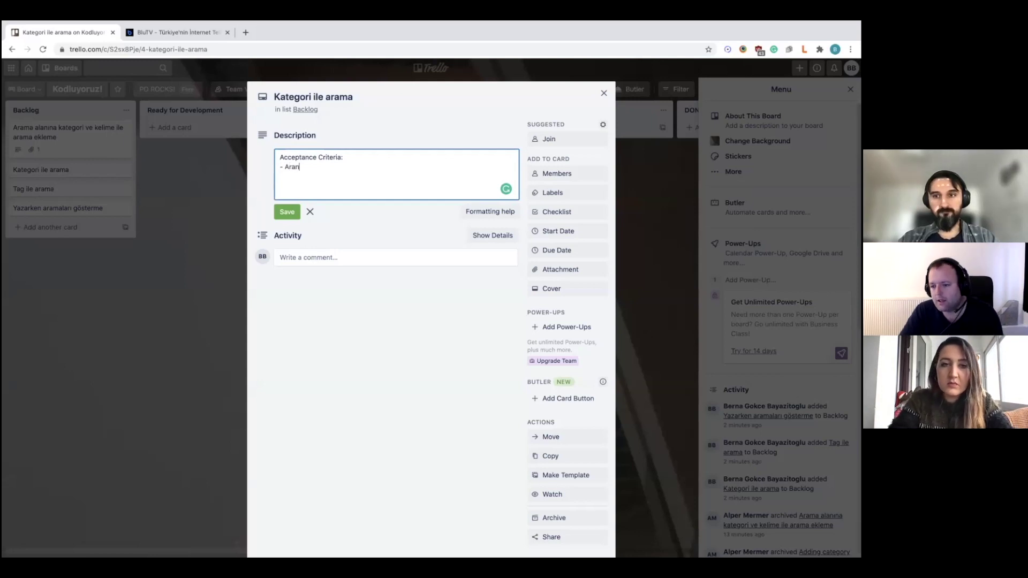
{"action": "key", "text": "BackSpace"}
{"action": "key", "text": "BackSpace"}
{"action": "key", "text": "BackSpace"}
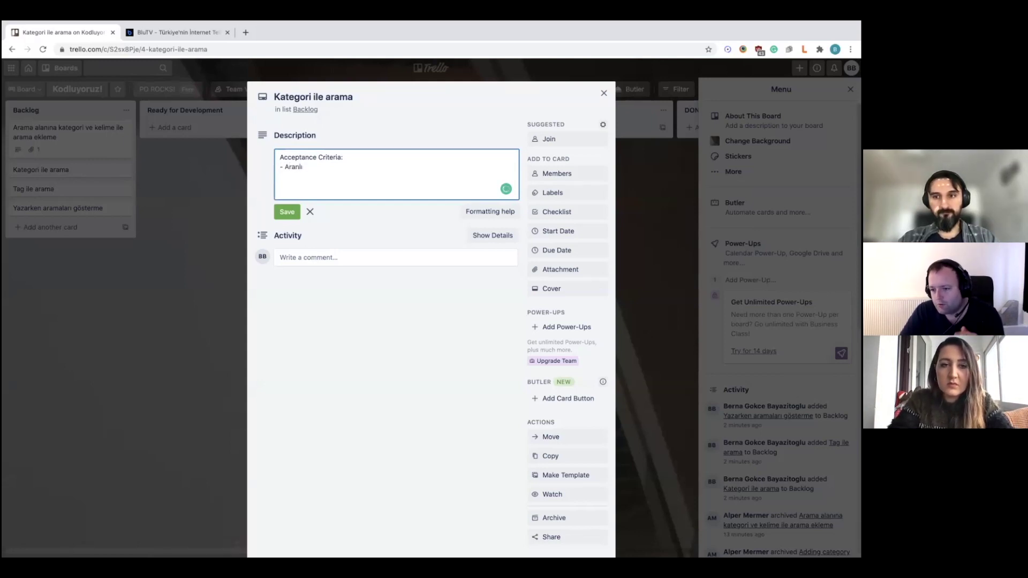
{"action": "key", "text": "BackSpace"}
{"action": "key", "text": "BackSpace"}
{"action": "type", "text": "ılan kelime ha"}
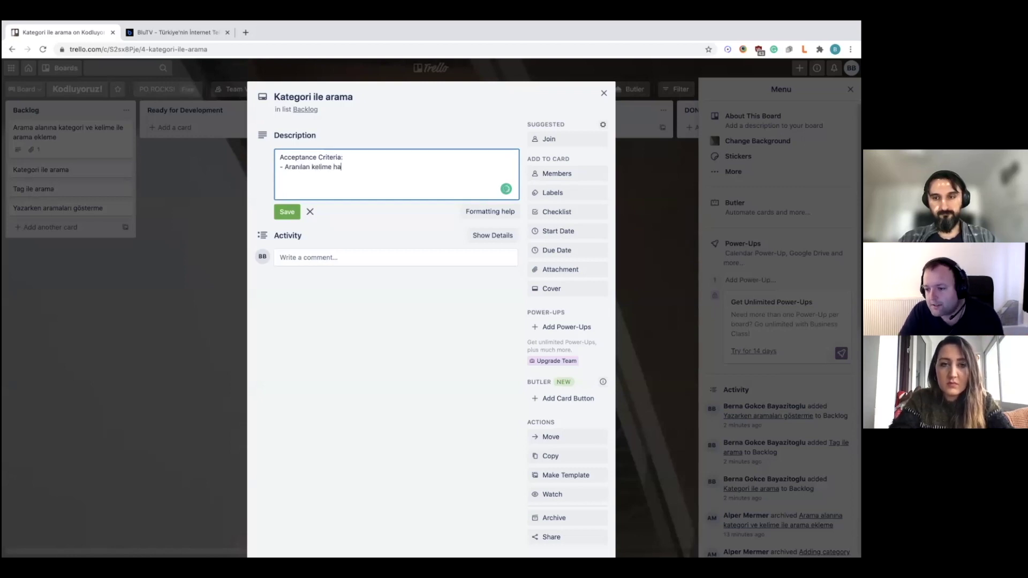
{"action": "type", "text": "kkında ki kategoriler getirme"}
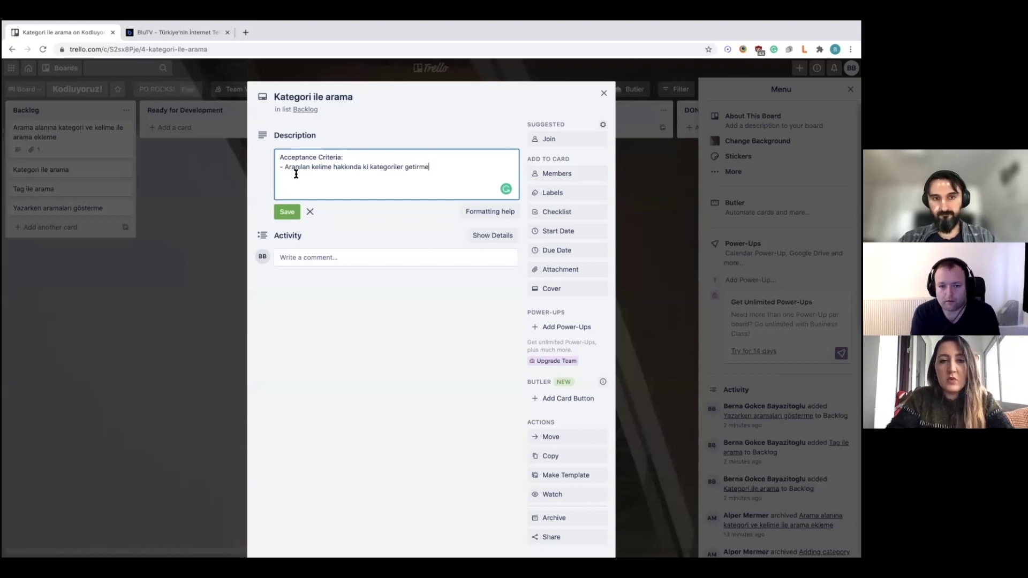
{"action": "type", "text": "(Example: \"Deney\" sözcüğü aratıldığında Deney ile kategorileştirilmiş."}
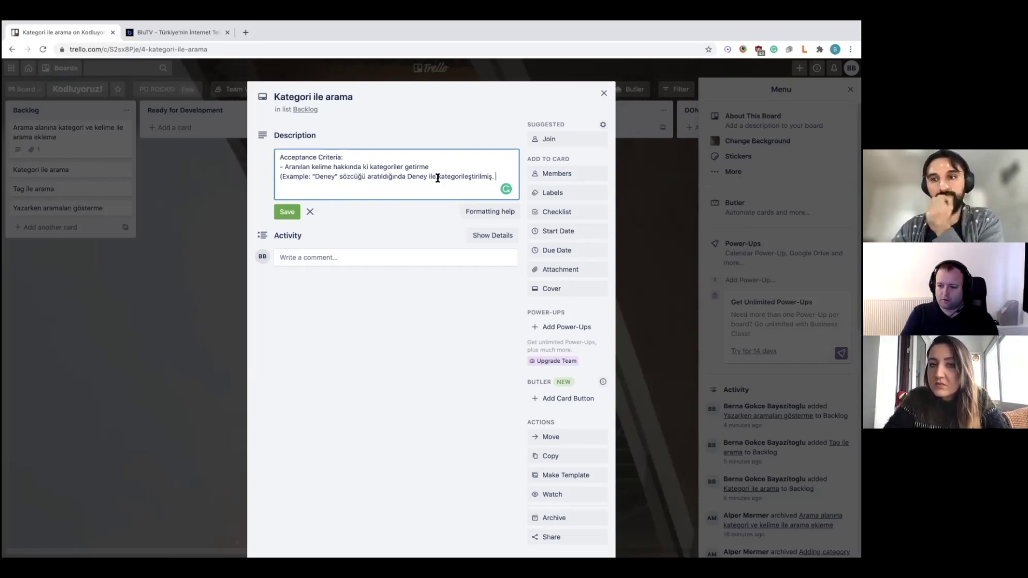
{"action": "left_click", "coordinate": [287, 176], "text": "shift"}
{"action": "left_click", "coordinate": [281, 177], "text": "shift"}
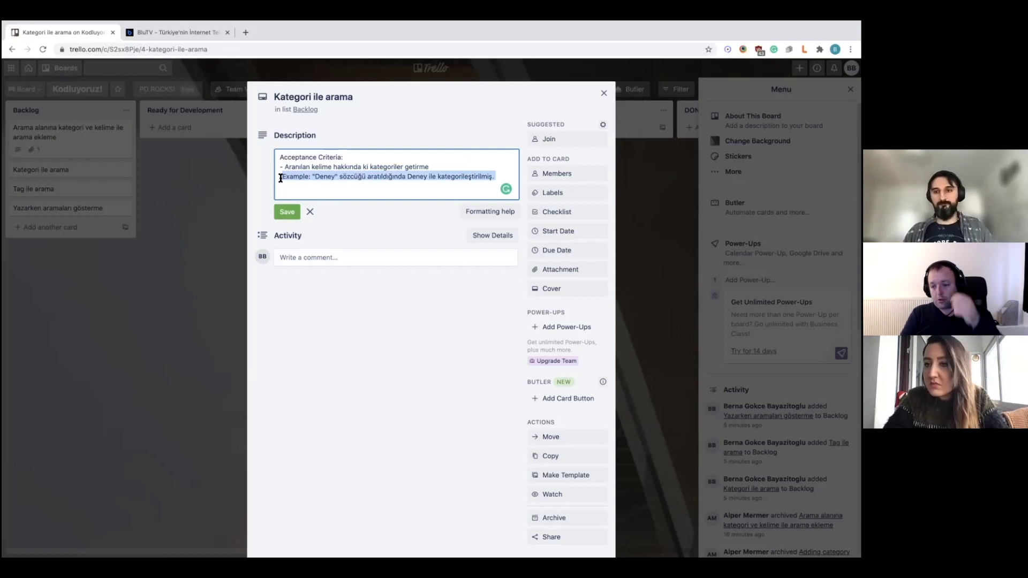
{"action": "key", "text": "BackSpace"}
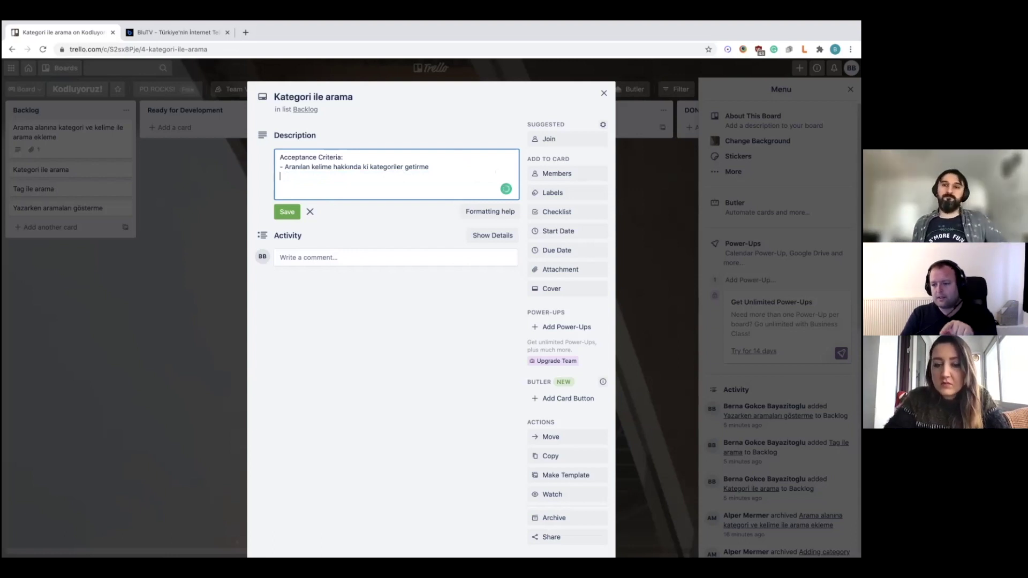
Write a scenario below the criterion: "Kullanıcı aile filmi aradığı zaman", followed on a new line by "Aile filmi kategorisine ait"
{"action": "type", "text": "Kullanıcı"}
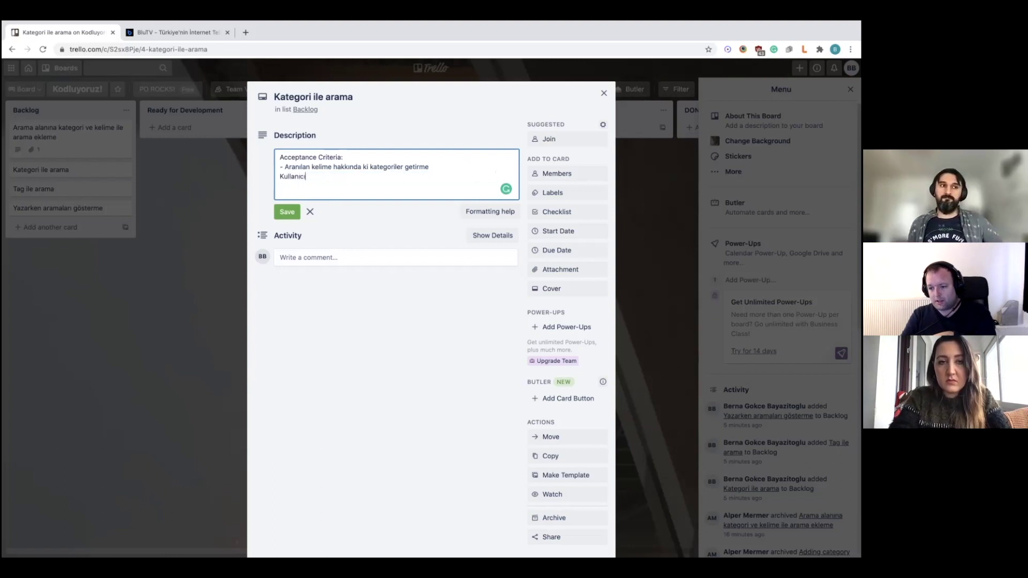
{"action": "type", "text": " aile "}
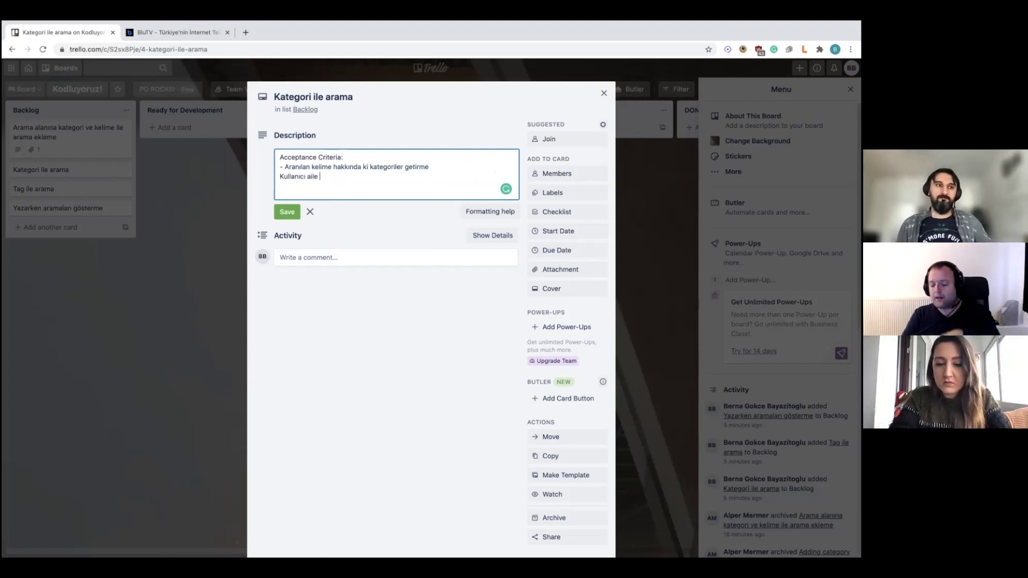
{"action": "type", "text": "filmi aradığ"}
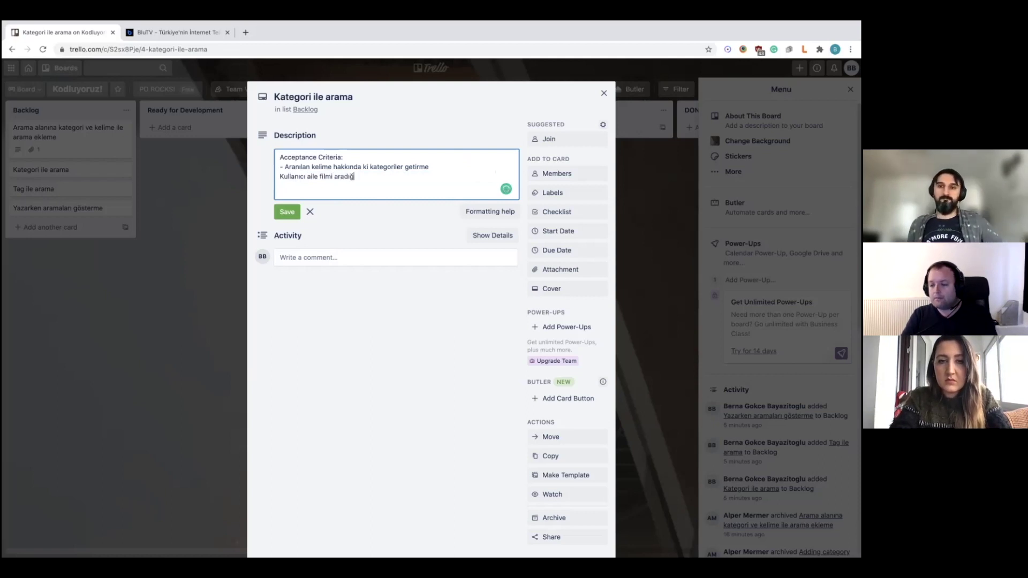
{"action": "type", "text": "ı zaman"}
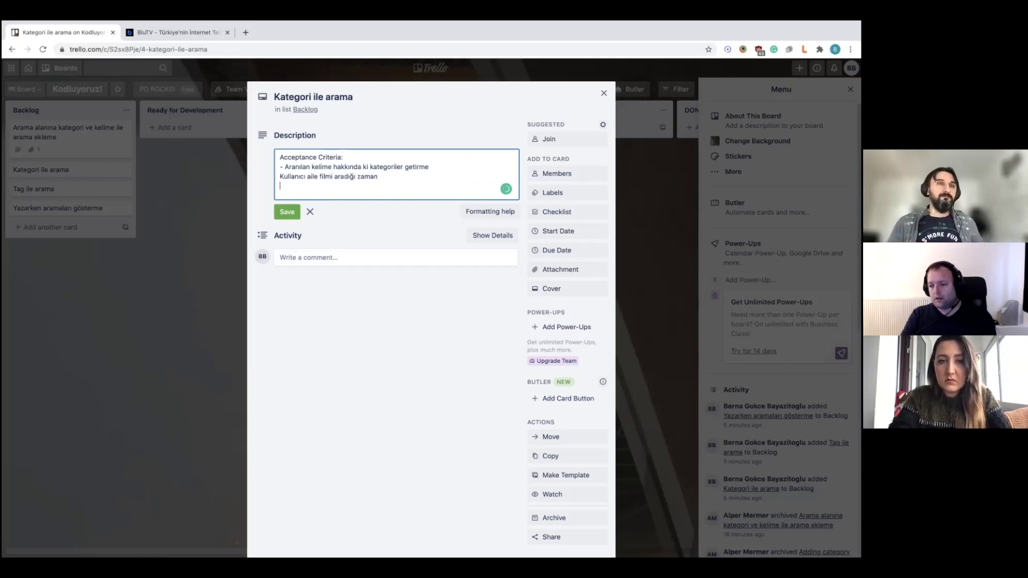
{"action": "key", "text": "Return"}
{"action": "type", "text": "Aile film"}
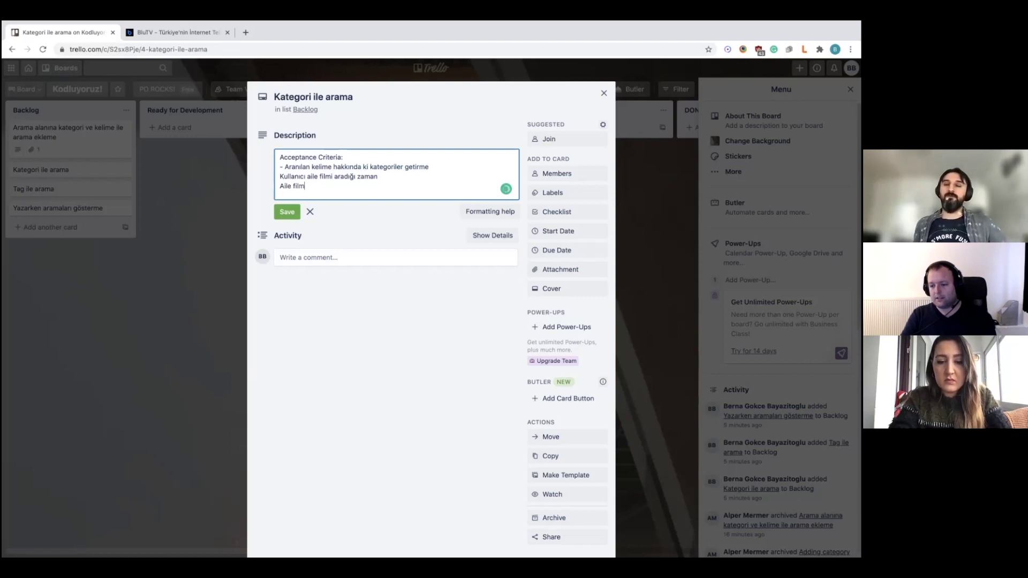
{"action": "type", "text": "i kategorisine ait"}
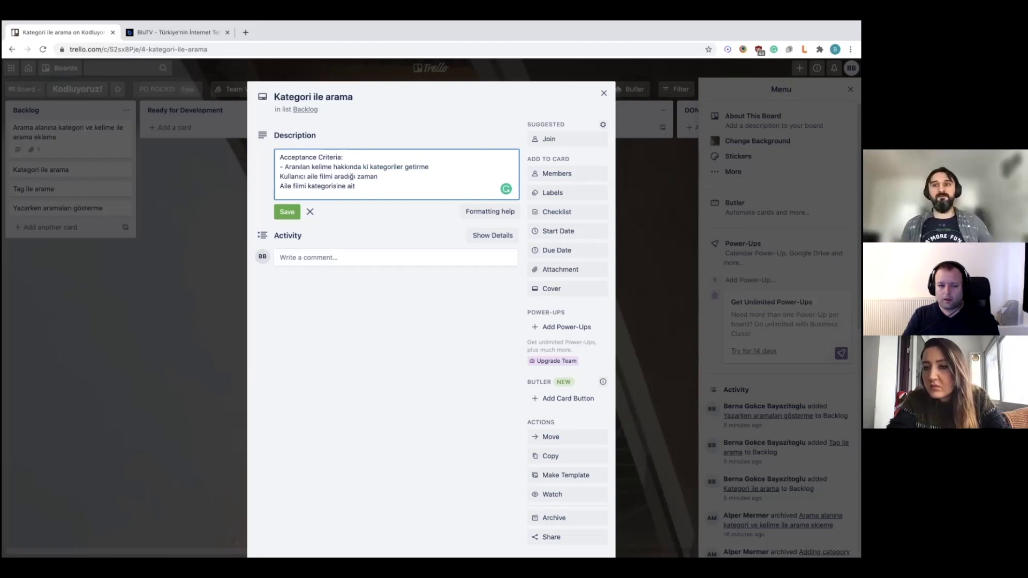
Replace the scenario with "Kullanıcı korku kelimesini arattığı zaman", followed on a new line by "Korku adası vb gibi diğer filmlerin listelenmesi."
{"action": "key", "text": "ctrl+z"}
{"action": "left_click_drag", "start_coordinate": [329, 177], "coordinate": [309, 178]}
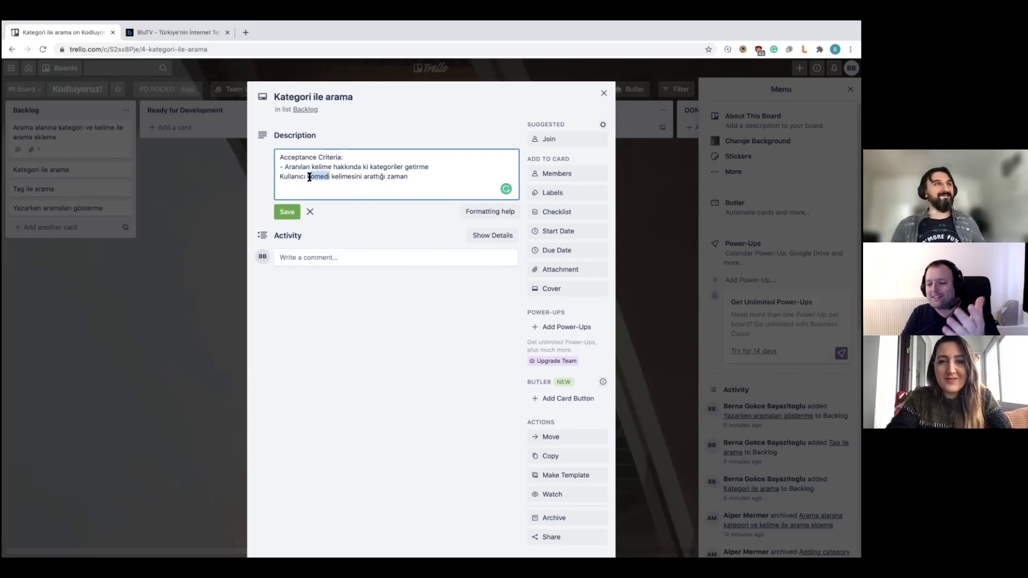
{"action": "key", "text": "BackSpace"}
{"action": "type", "text": "korku"}
{"action": "left_click", "coordinate": [301, 185]}
{"action": "type", "text": "K"}
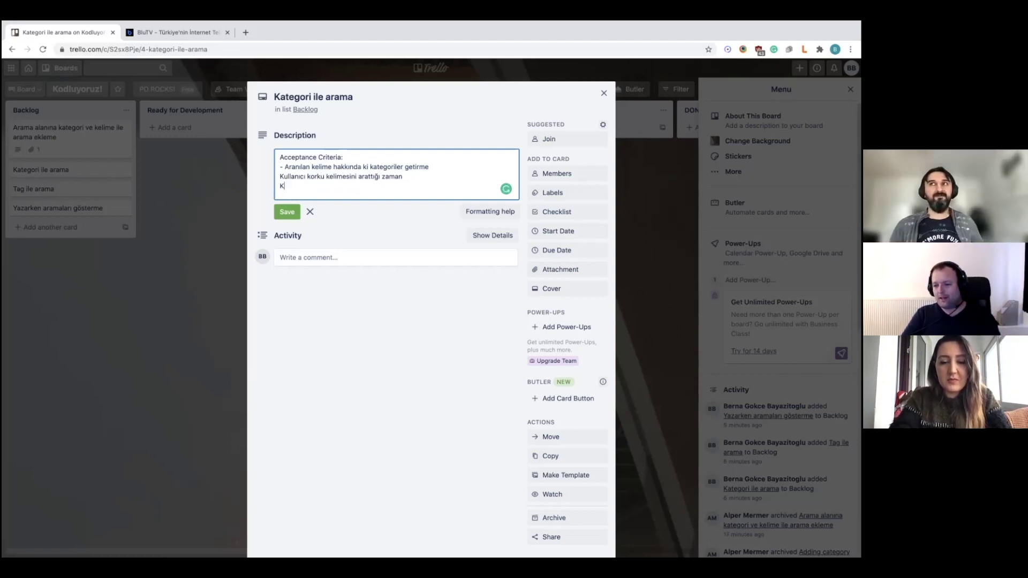
{"action": "type", "text": "orku adası vb gibi diğer filmlerin listelenmesi."}
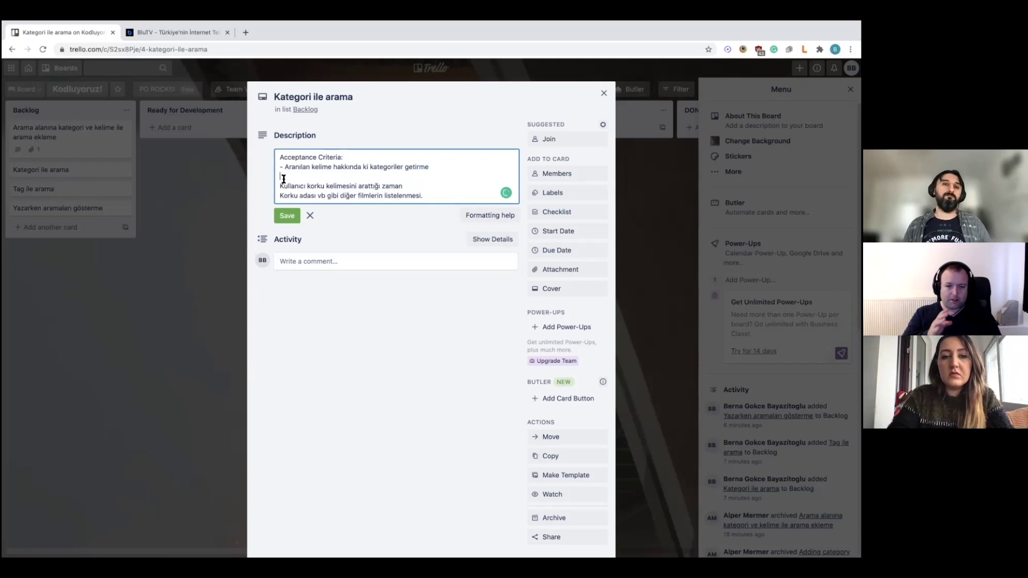
Insert the label "Örnek:" on its own line above the scenario and start a new "-" bullet after a blank line below it
{"action": "key", "text": "BackSpace"}
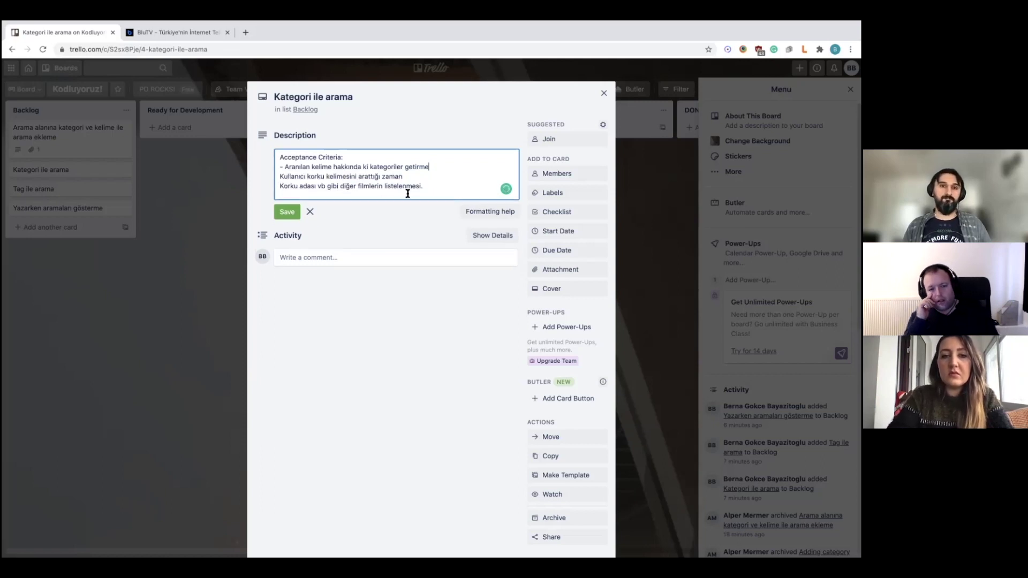
{"action": "left_click", "coordinate": [436, 185]}
{"action": "key", "text": "Return"}
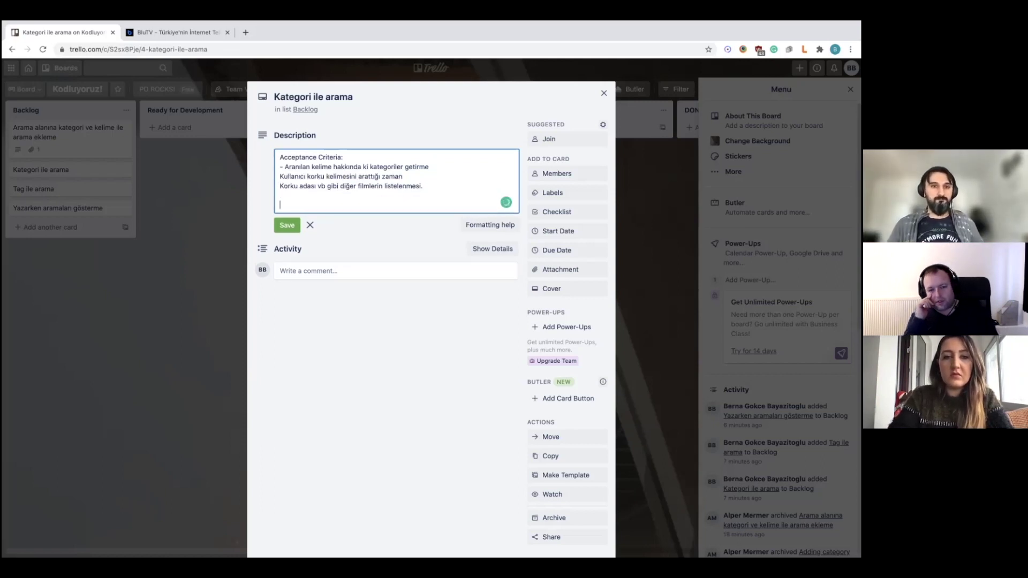
{"action": "left_click", "coordinate": [443, 167]}
{"action": "key", "text": "Return"}
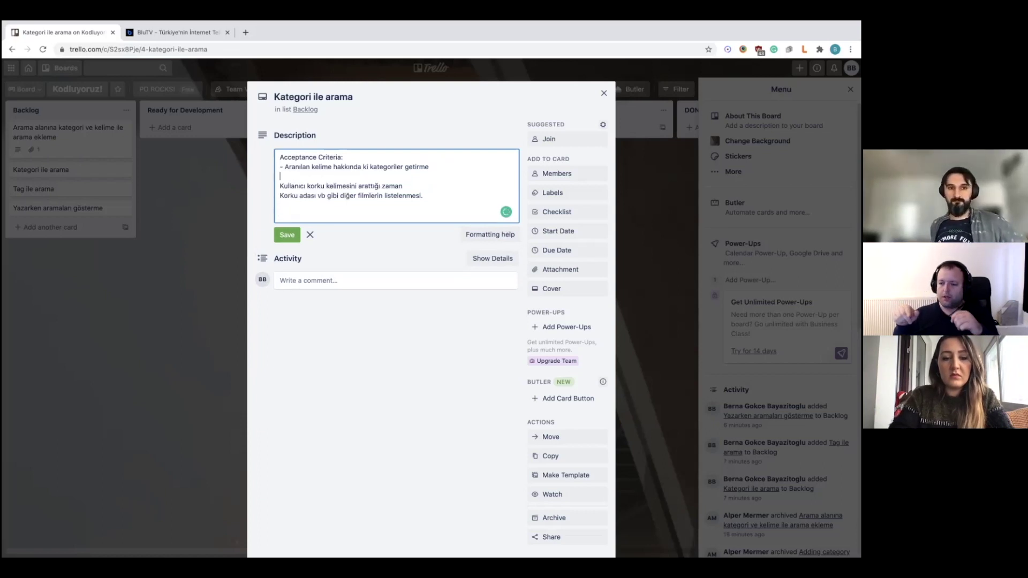
{"action": "type", "text": "Örnek:"}
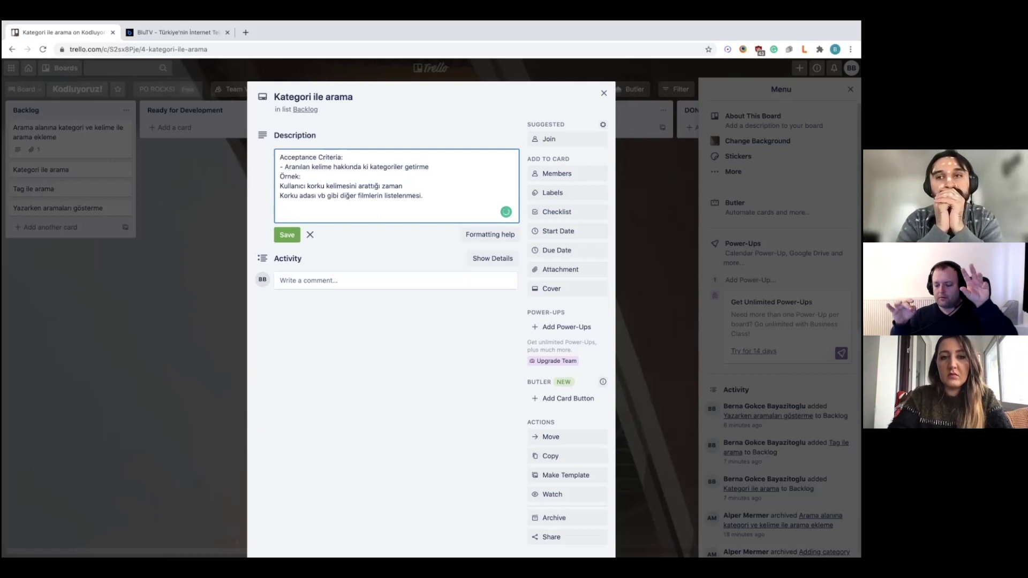
{"action": "key", "text": "Return"}
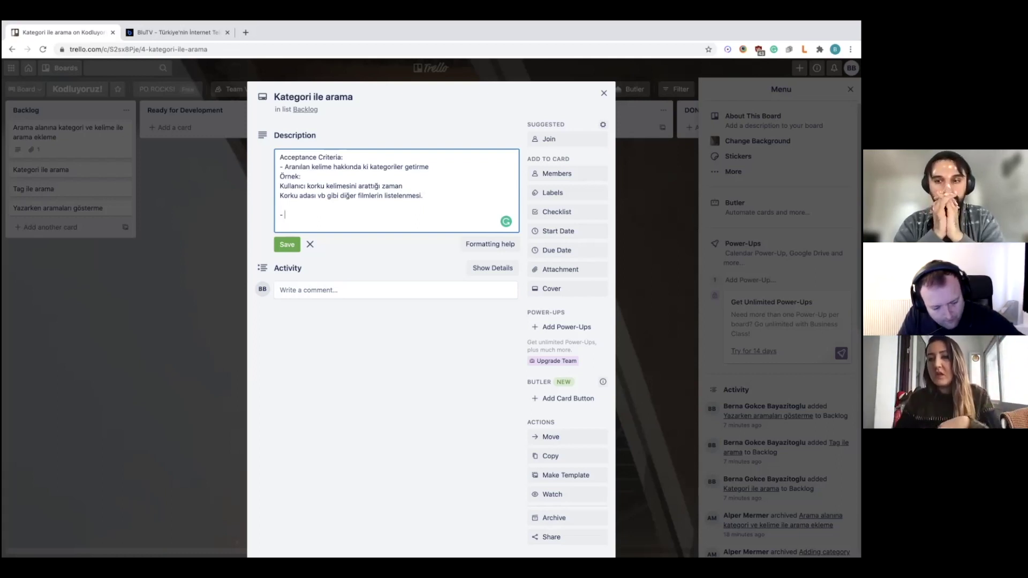
{"action": "type", "text": "İlk satırda"}
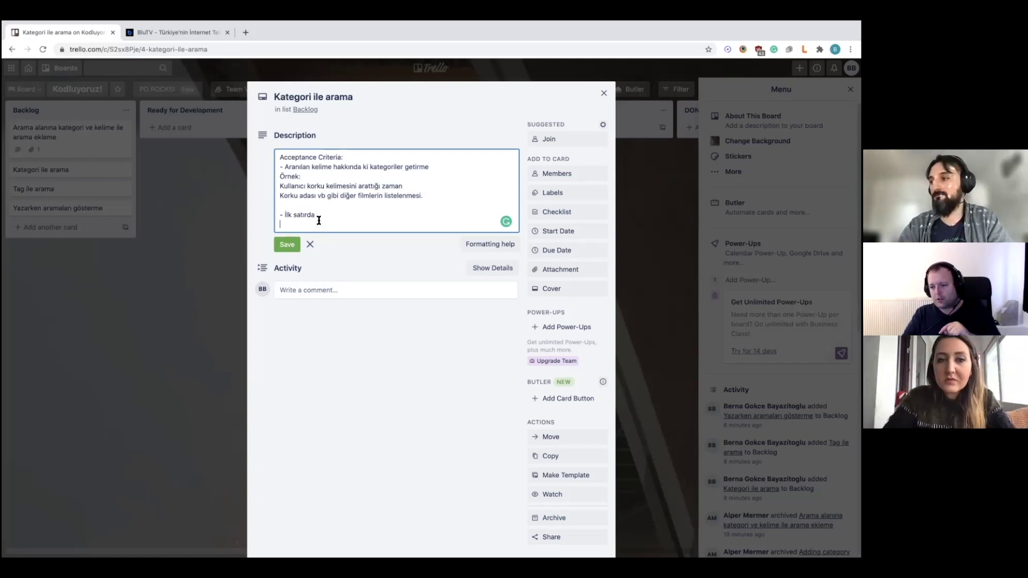
{"action": "left_click_drag", "start_coordinate": [317, 215], "coordinate": [285, 216]}
{"action": "key", "text": "BackSpace"}
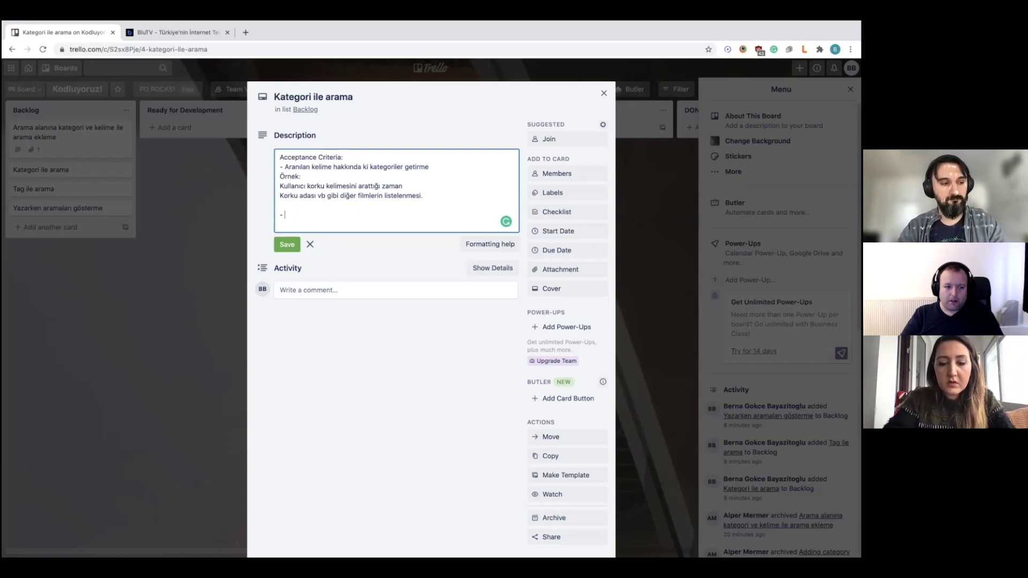
Begin the second criterion in the description with "- Kullanıcı ilk olarak"
{"action": "type", "text": "Kullanı"}
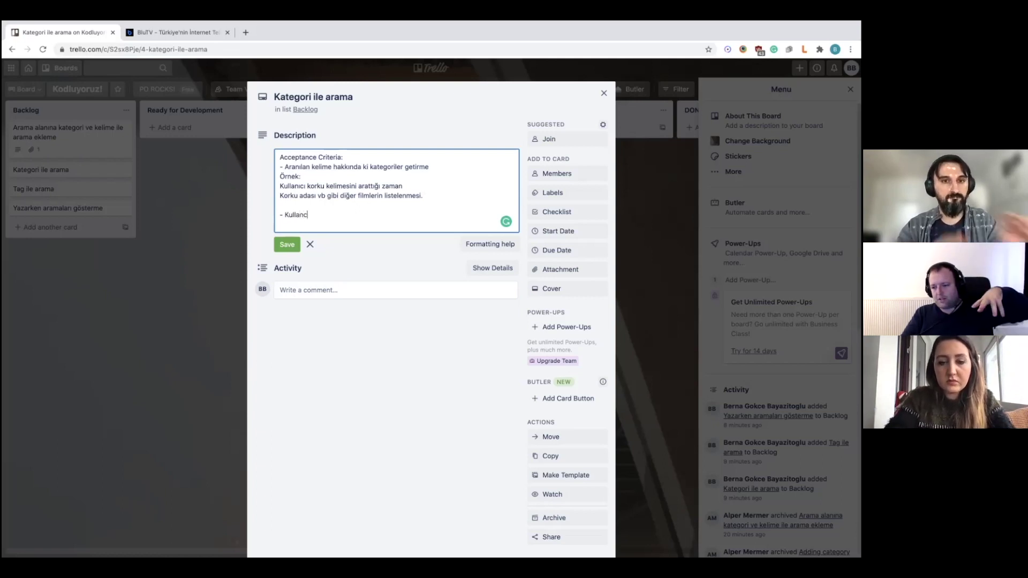
{"action": "type", "text": "cı"}
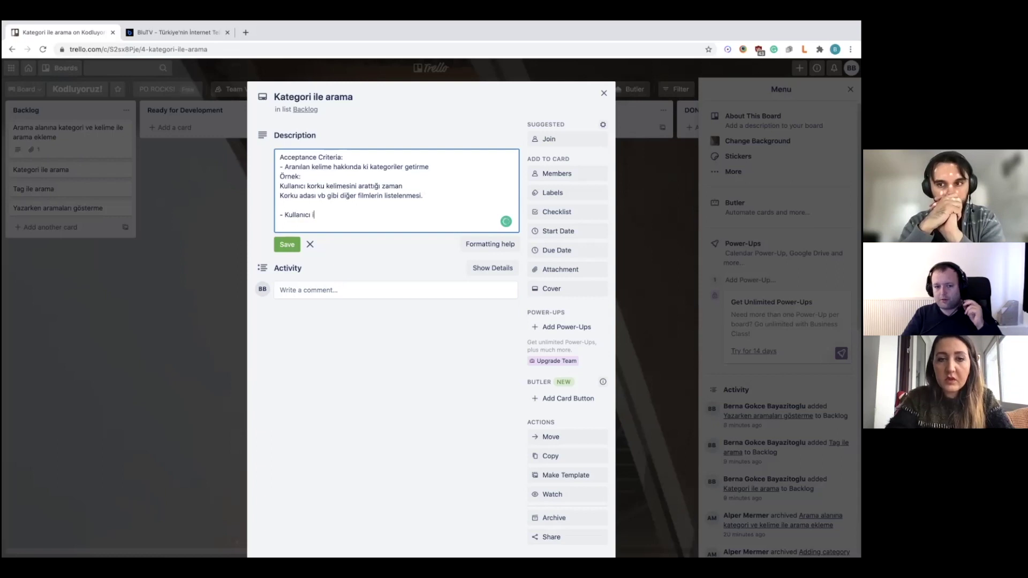
{"action": "type", "text": " puan"}
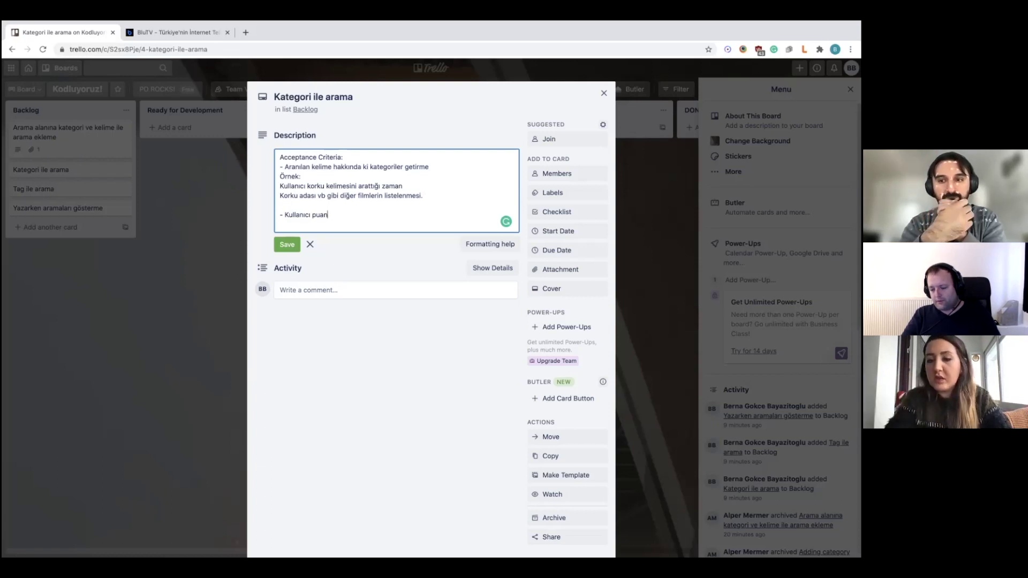
{"action": "key", "text": "BackSpace"}
{"action": "key", "text": "BackSpace"}
{"action": "key", "text": "BackSpace"}
{"action": "key", "text": "BackSpace"}
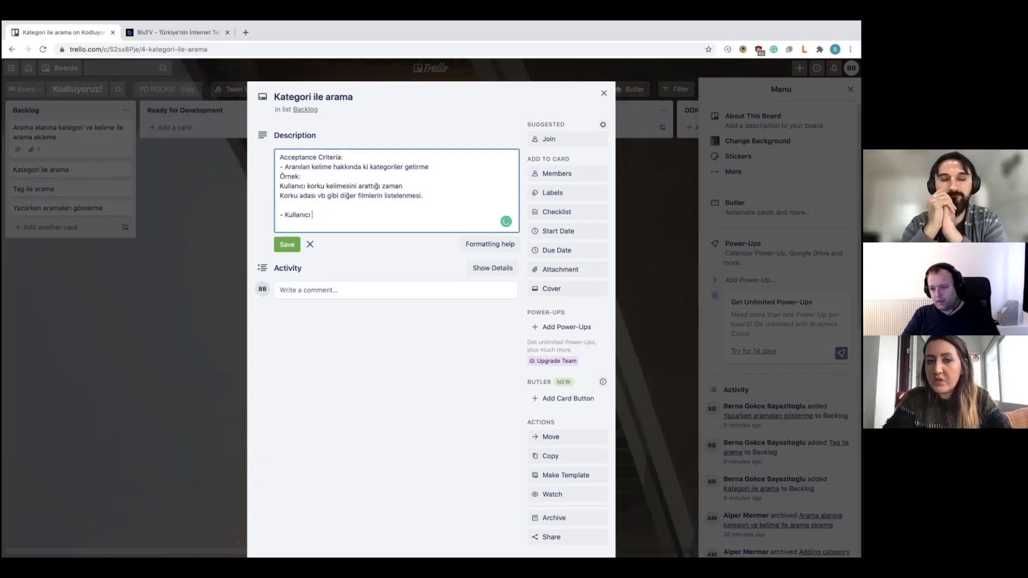
{"action": "type", "text": "ilk 5"}
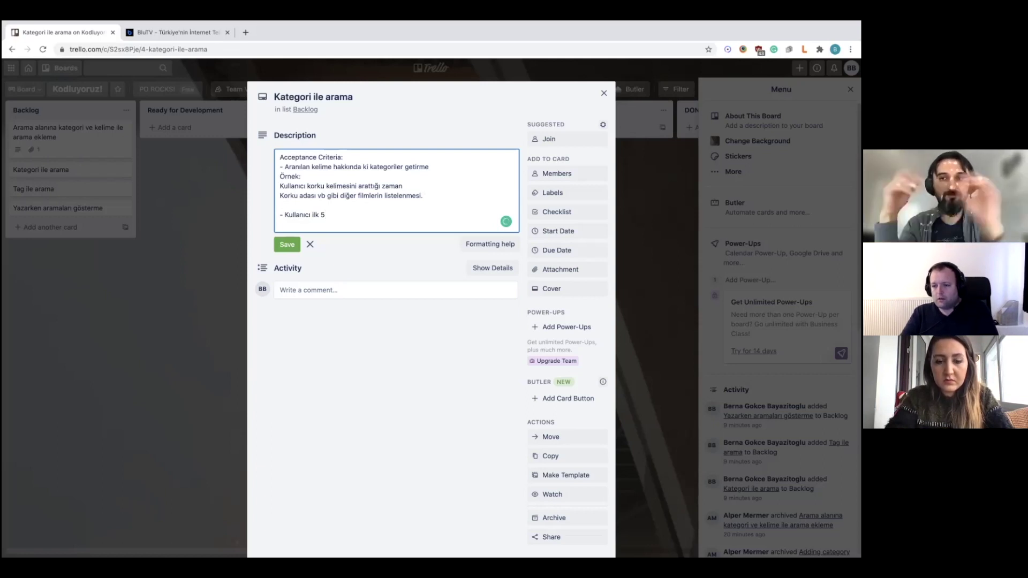
{"action": "key", "text": "BackSpace"}
{"action": "key", "text": "BackSpace"}
{"action": "key", "text": "BackSpace"}
{"action": "key", "text": "BackSpace"}
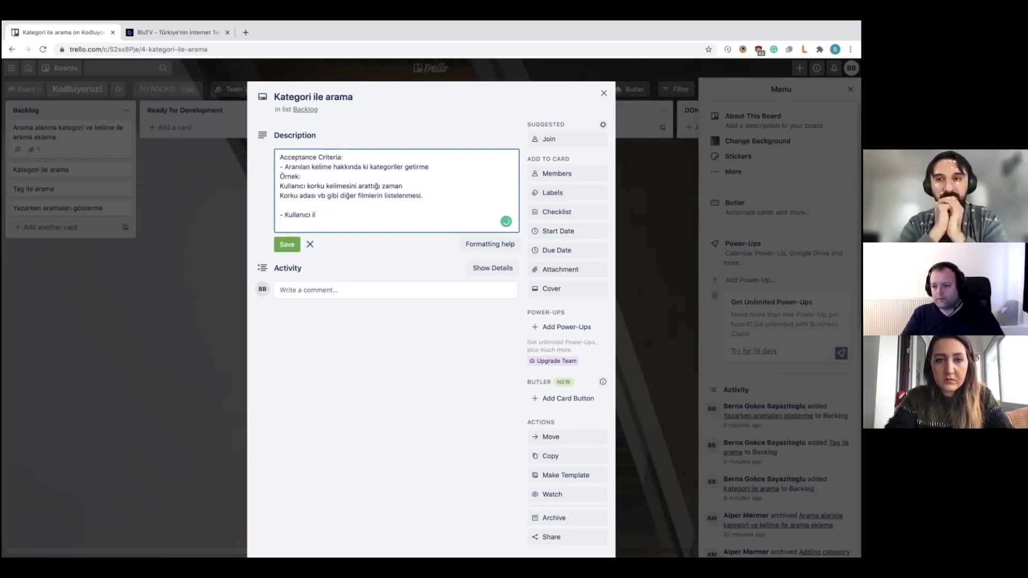
{"action": "type", "text": "k olarak"}
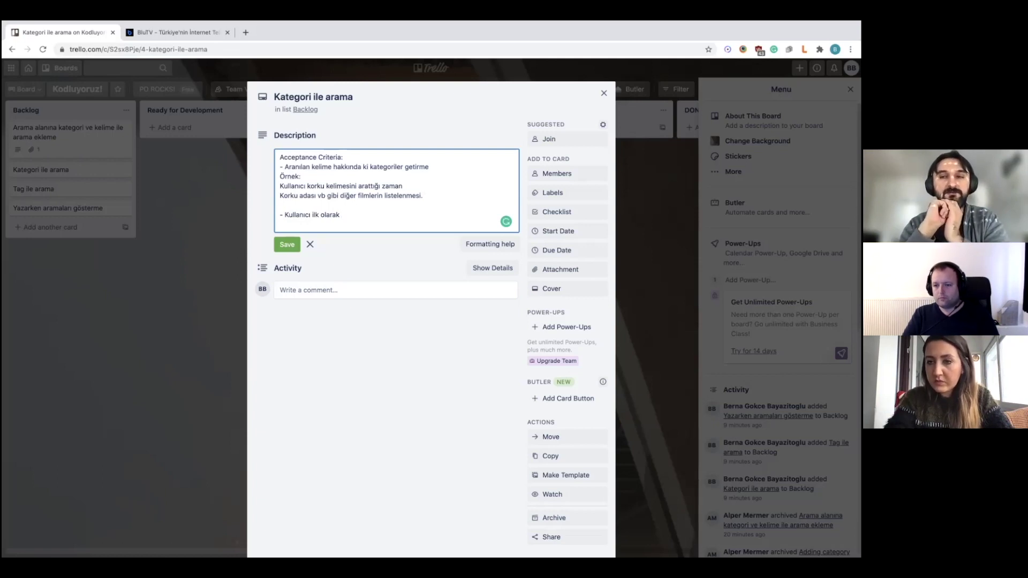
Continue the second criterion with "en yüksek puana sahip 5 filmi ve daha sonrasında en yüksek puana sahip 5 diziyi görüntüleyecek."
{"action": "type", "text": "en yü"}
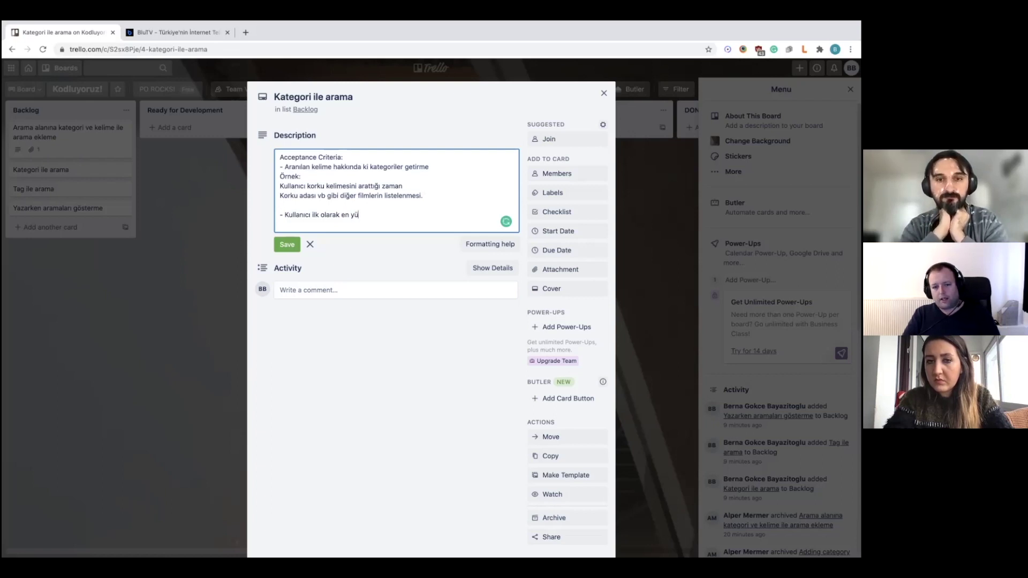
{"action": "key", "text": "BackSpace"}
{"action": "key", "text": "BackSpace"}
{"action": "key", "text": "BackSpace"}
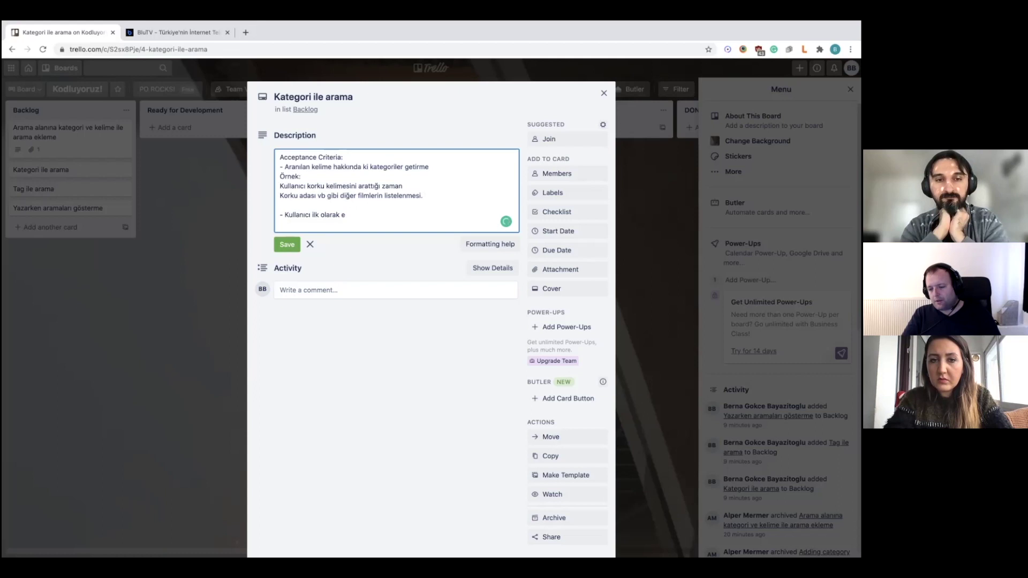
{"action": "type", "text": "en çok"}
{"action": "key", "text": "BackSpace"}
{"action": "key", "text": "BackSpace"}
{"action": "key", "text": "BackSpace"}
{"action": "key", "text": "BackSpace"}
{"action": "type", "text": "yüks"}
{"action": "key", "text": "BackSpace"}
{"action": "key", "text": "BackSpace"}
{"action": "key", "text": "BackSpace"}
{"action": "key", "text": "BackSpace"}
{"action": "type", "text": "yüksek"}
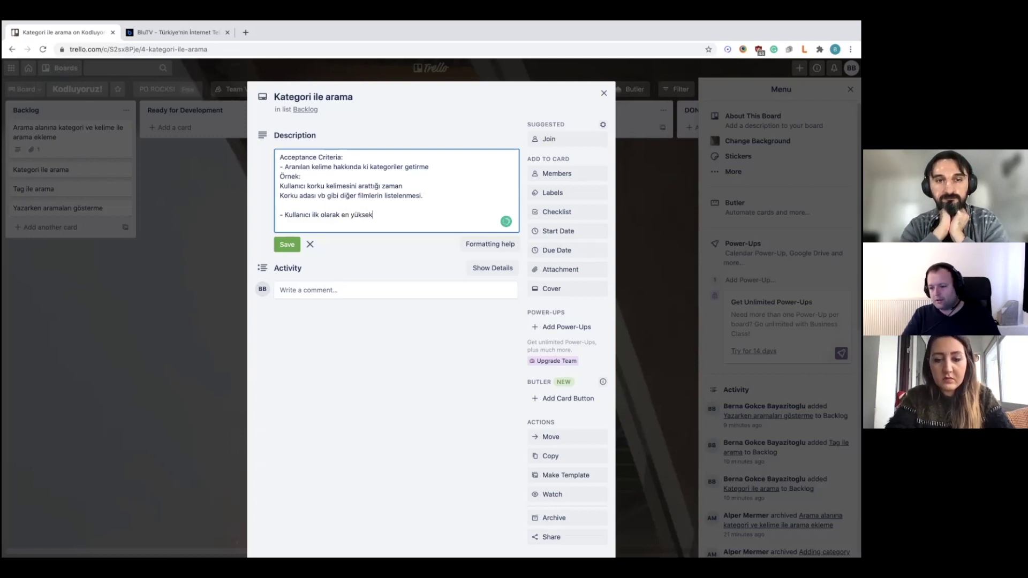
{"action": "type", "text": " puana sahip 5 filmi ve daha sonrasında en yüksek puana sahip 5 diziyi görüntüleyecek."}
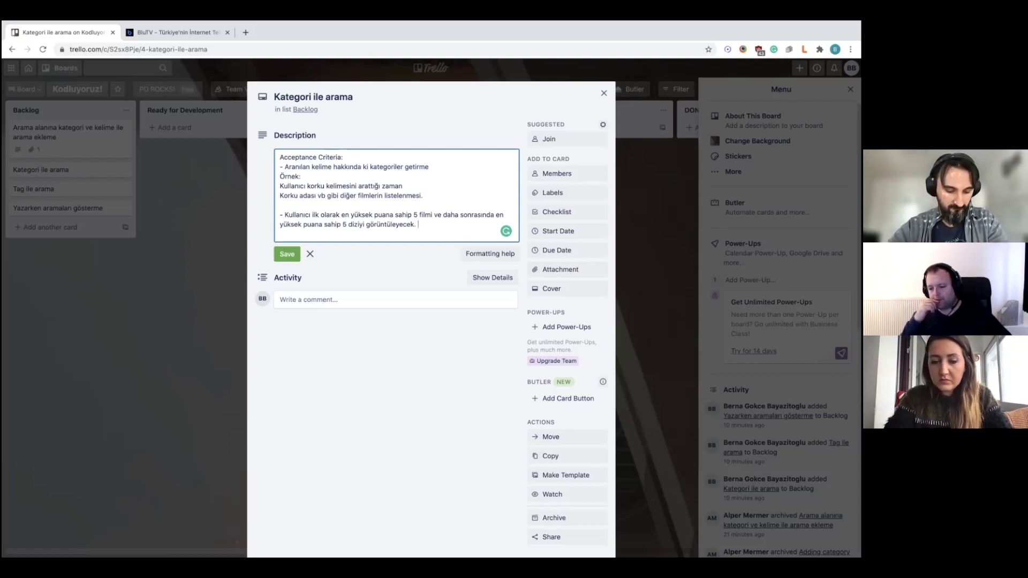
Append to the second criterion: Kullanıcı tüm filmlere ya da dizilere ulaşmak istiyorsa "Korku" kategorisinde ki "Tümünü Gör"
{"action": "type", "text": "Kullanıcı tüm "}
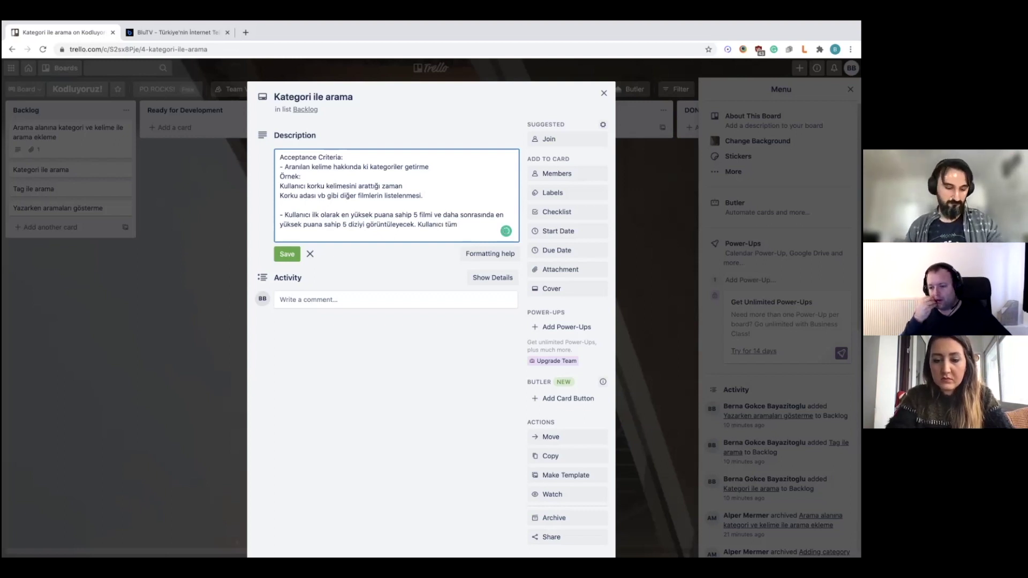
{"action": "type", "text": "filmlere ya da dizilere ulaşmak istiyorsa \"Korku\" kategorisinde ki Tümün"}
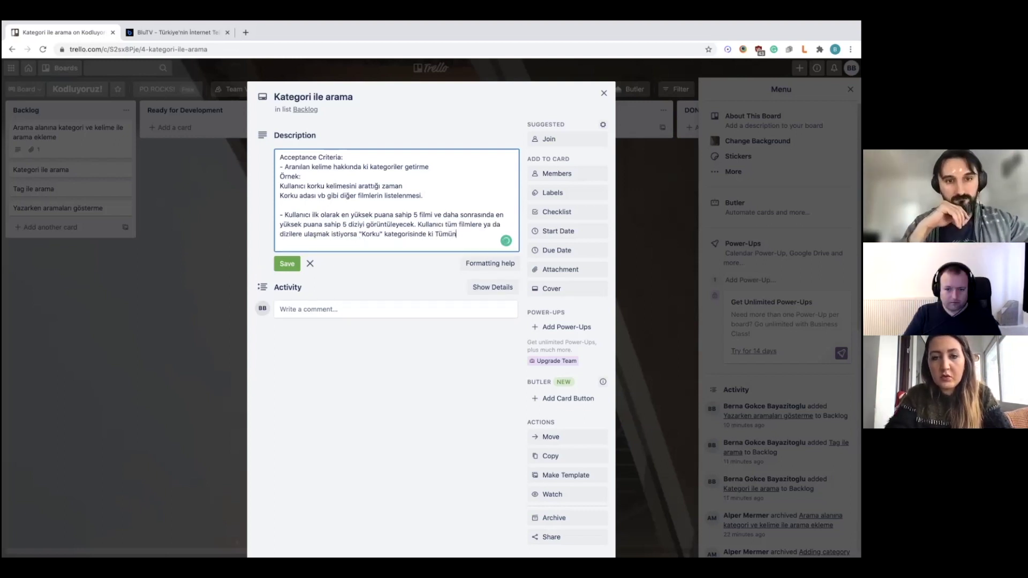
{"action": "type", "text": "ü Gör"}
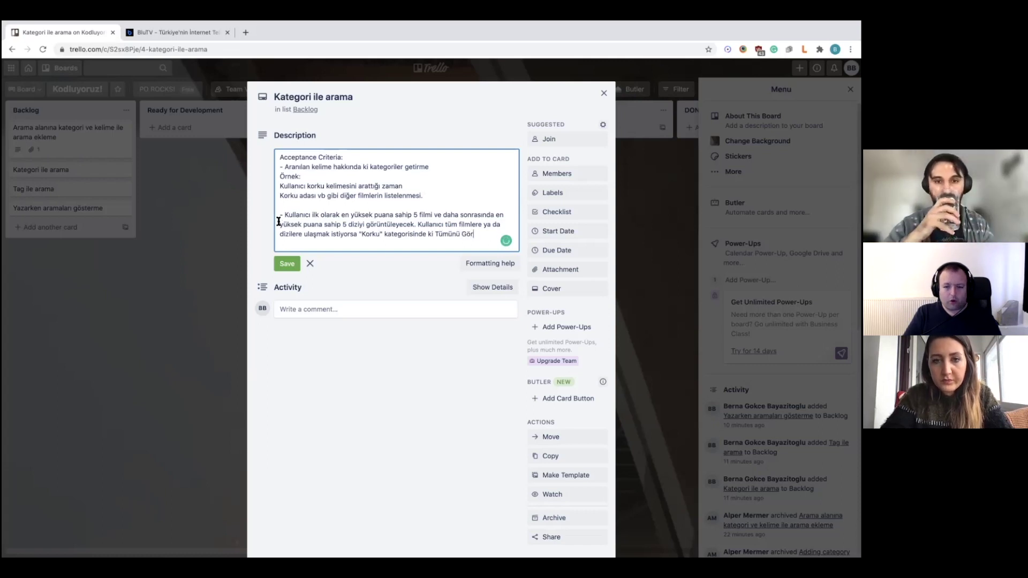
{"action": "left_click", "coordinate": [436, 234]}
{"action": "type", "text": "\""}
{"action": "key", "text": "End"}
{"action": "type", "text": "\""}
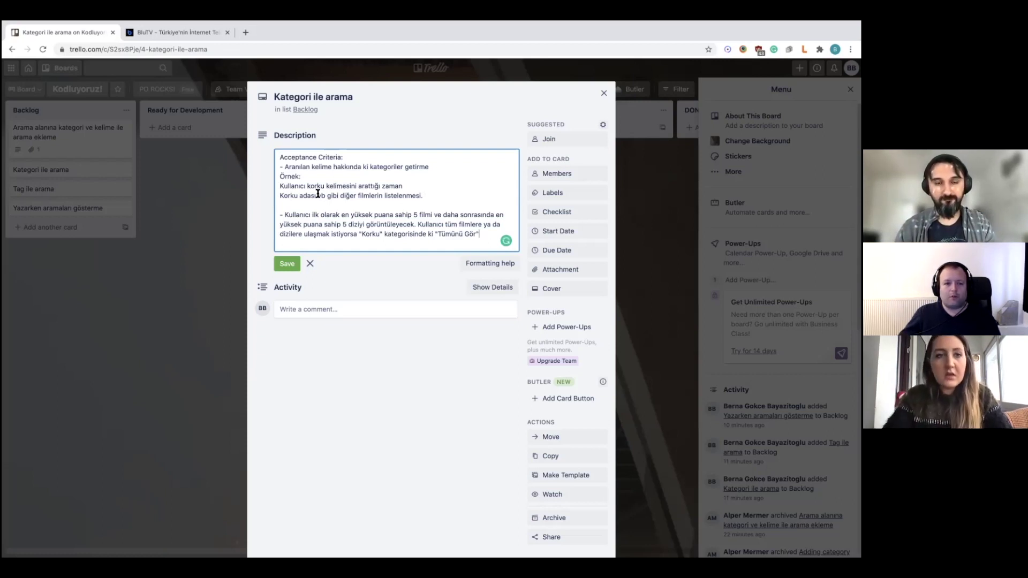
Open netflix.com in a new browser tab and search it for "deneme", changing the search term to "deney"
{"action": "left_click", "coordinate": [246, 34]}
{"action": "type", "text": "netflix.com"}
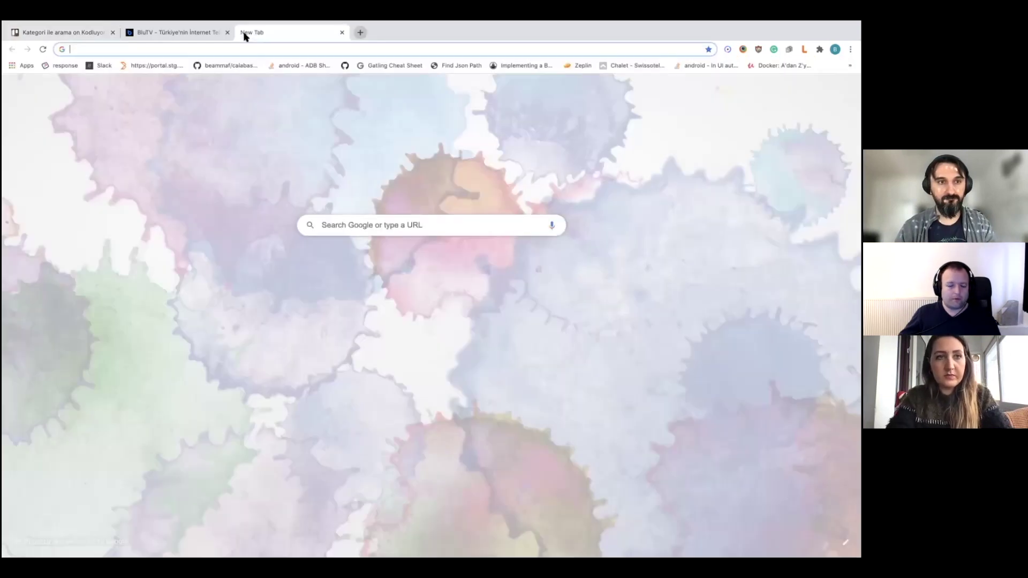
{"action": "key", "text": "Return"}
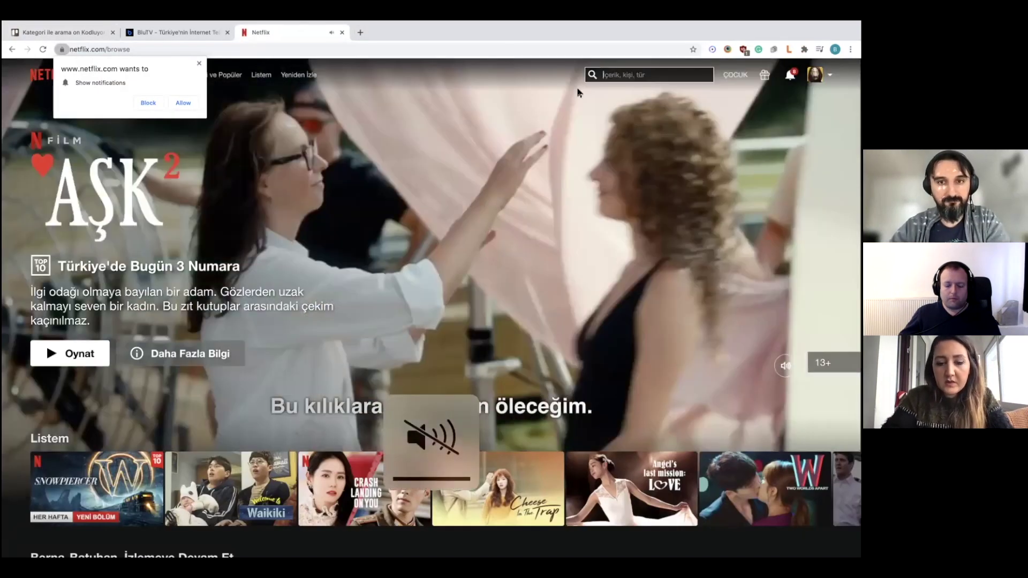
{"action": "type", "text": "deneme"}
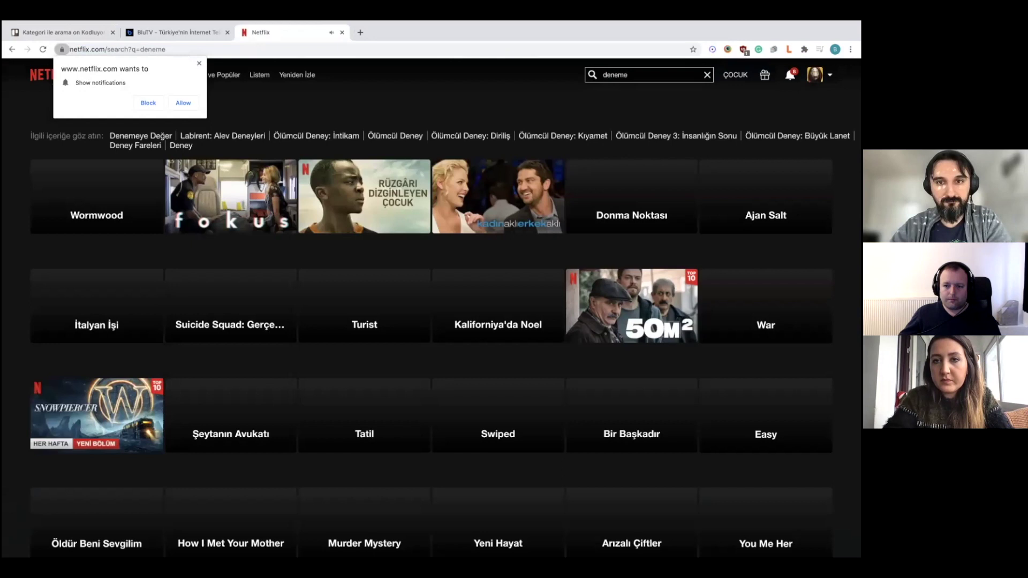
{"action": "key", "text": "BackSpace"}
{"action": "key", "text": "BackSpace"}
{"action": "key", "text": "BackSpace"}
{"action": "type", "text": "ey"}
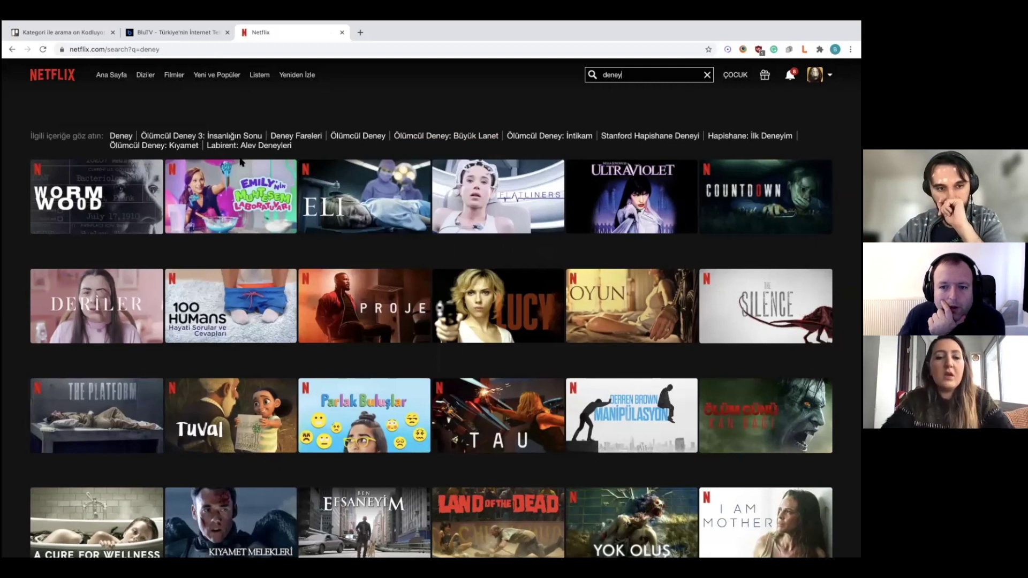
Look through the Netflix results for "deney" and preview the Wormwood title to see how search results are presented
{"action": "scroll", "coordinate": [217, 225], "scroll_direction": "down", "scroll_amount": 2}
{"action": "scroll", "coordinate": [217, 225], "scroll_direction": "down", "scroll_amount": 3}
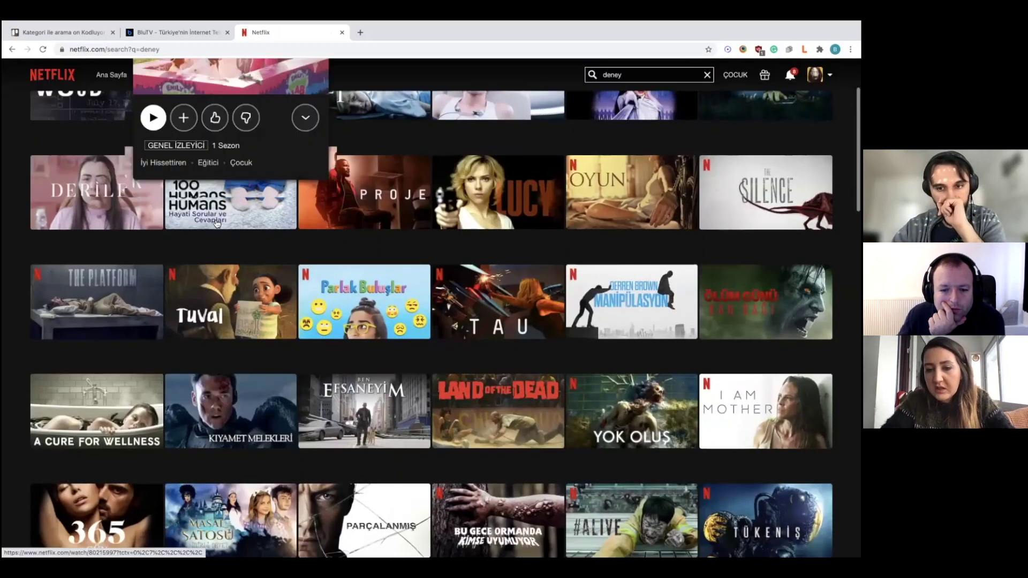
{"action": "scroll", "coordinate": [126, 136], "scroll_direction": "up", "scroll_amount": 6}
{"action": "scroll", "coordinate": [126, 137], "scroll_direction": "down", "scroll_amount": 1}
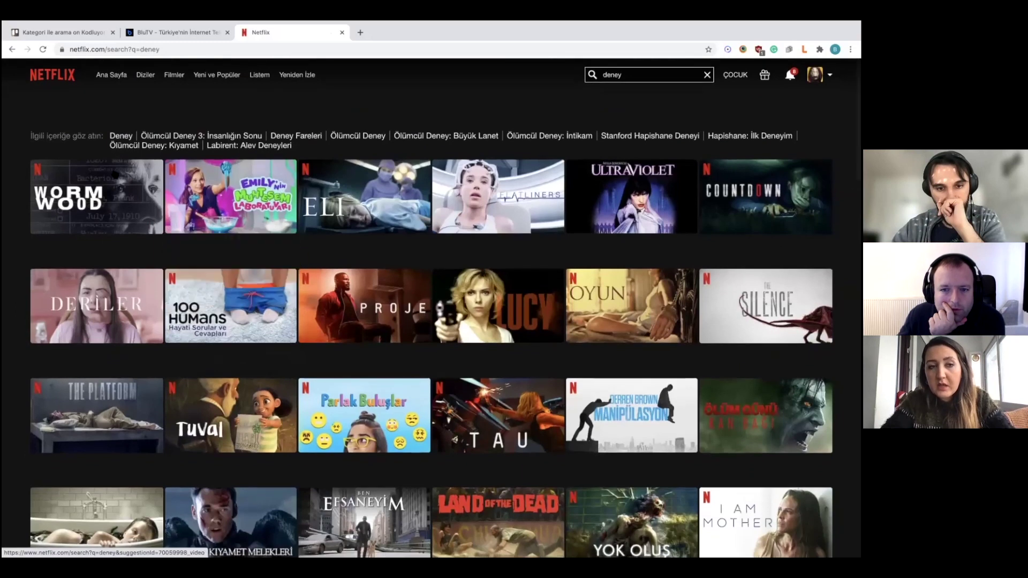
{"action": "mouse_move", "coordinate": [115, 189]}
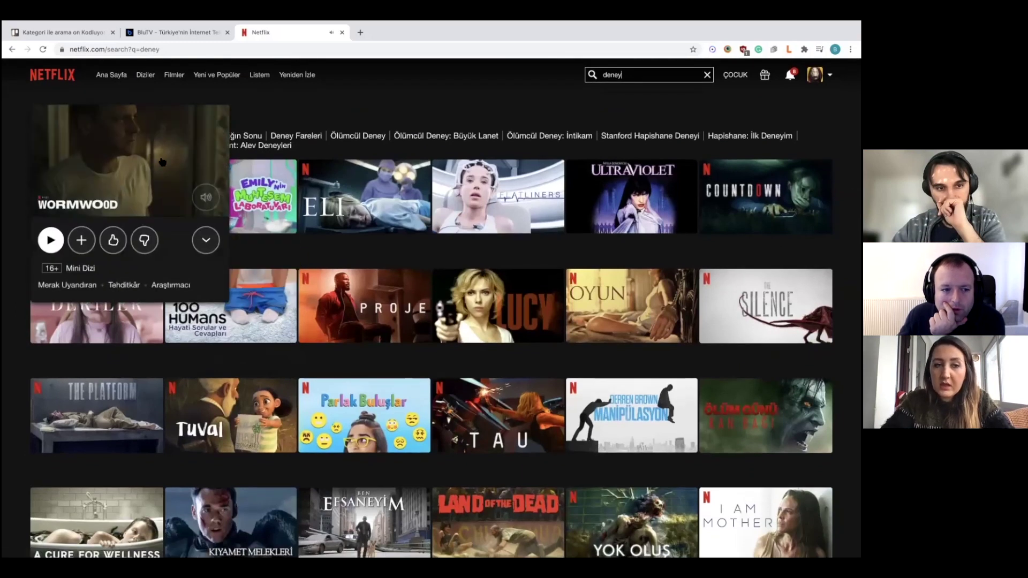
{"action": "mouse_move", "coordinate": [262, 179]}
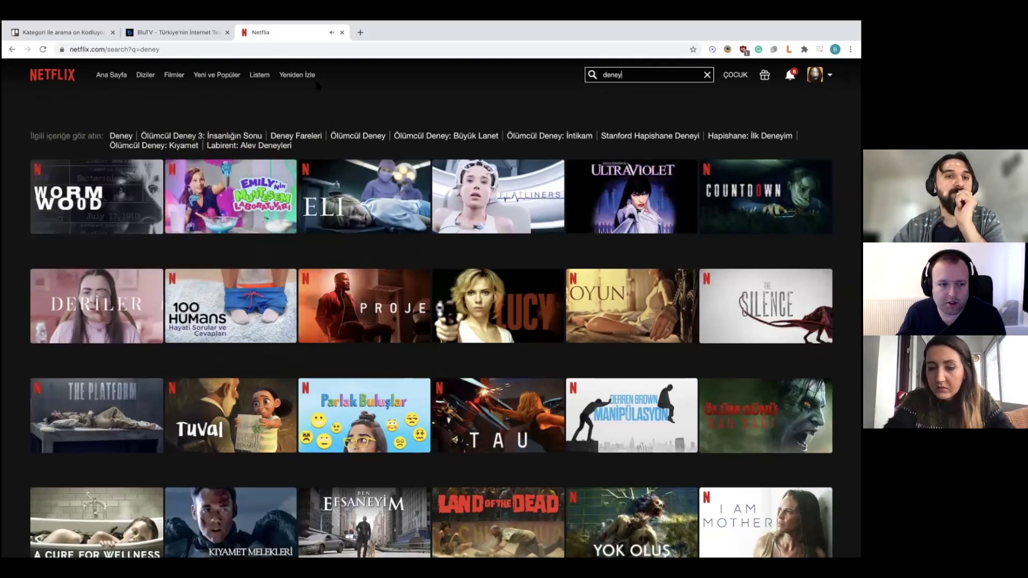
{"action": "key", "text": "XF86AudioLowerVolume"}
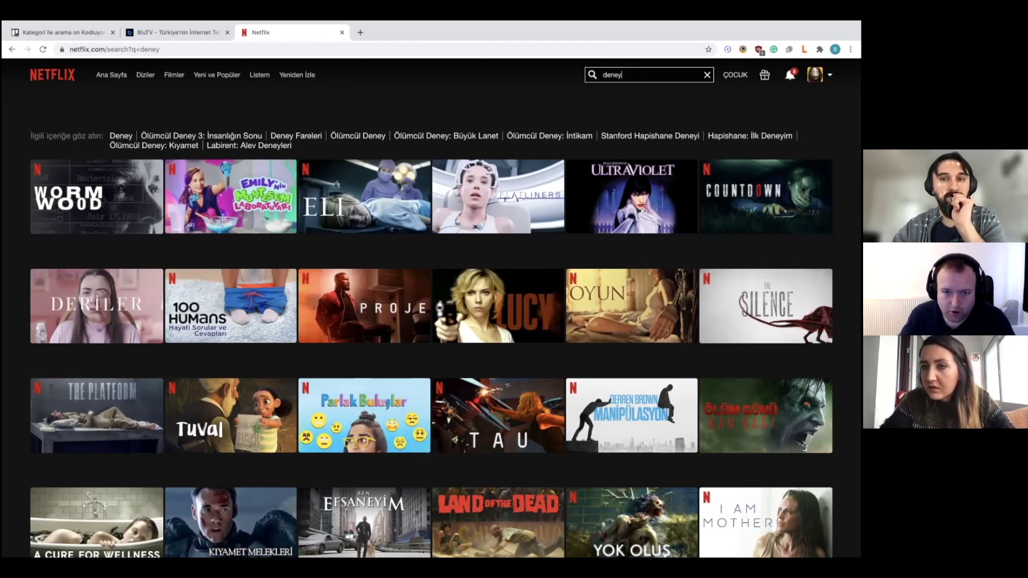
Compare how Netflix's suggestions and results change for partial terms by shortening and retyping the search between "den", "deney" and "dene"
{"action": "key", "text": "BackSpace"}
{"action": "key", "text": "BackSpace"}
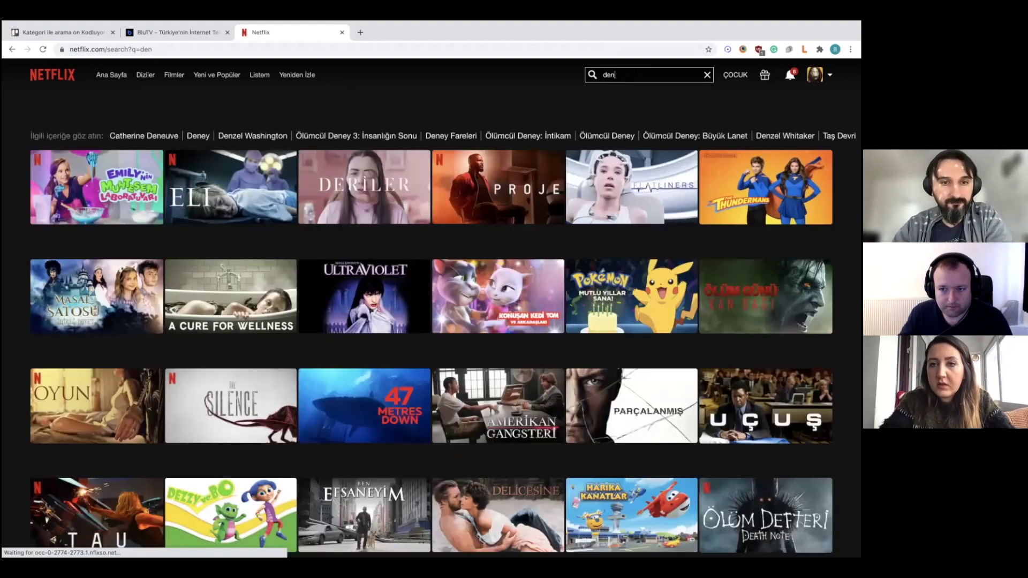
{"action": "key", "text": "BackSpace"}
{"action": "type", "text": "ney"}
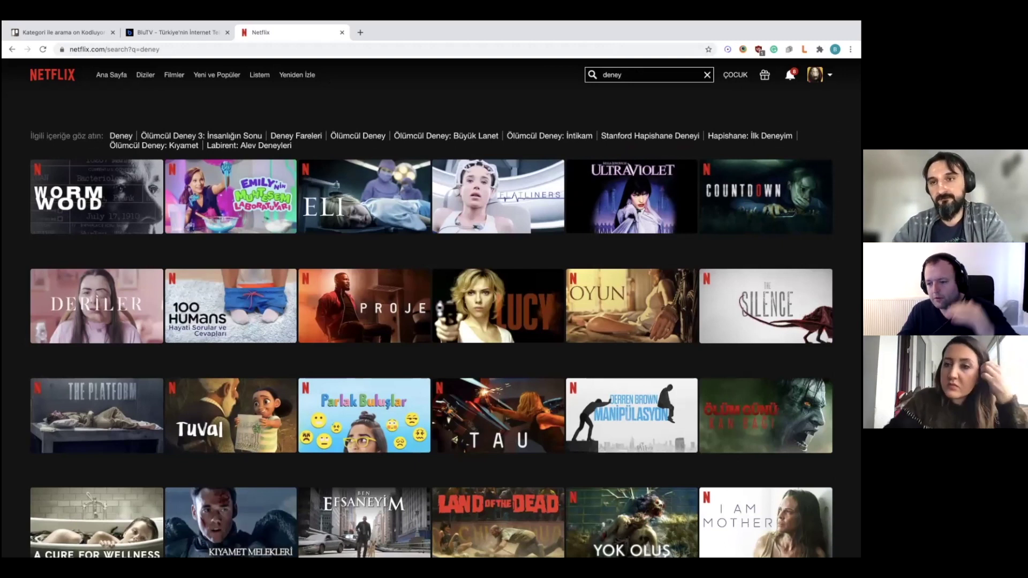
{"action": "mouse_move", "coordinate": [641, 177]}
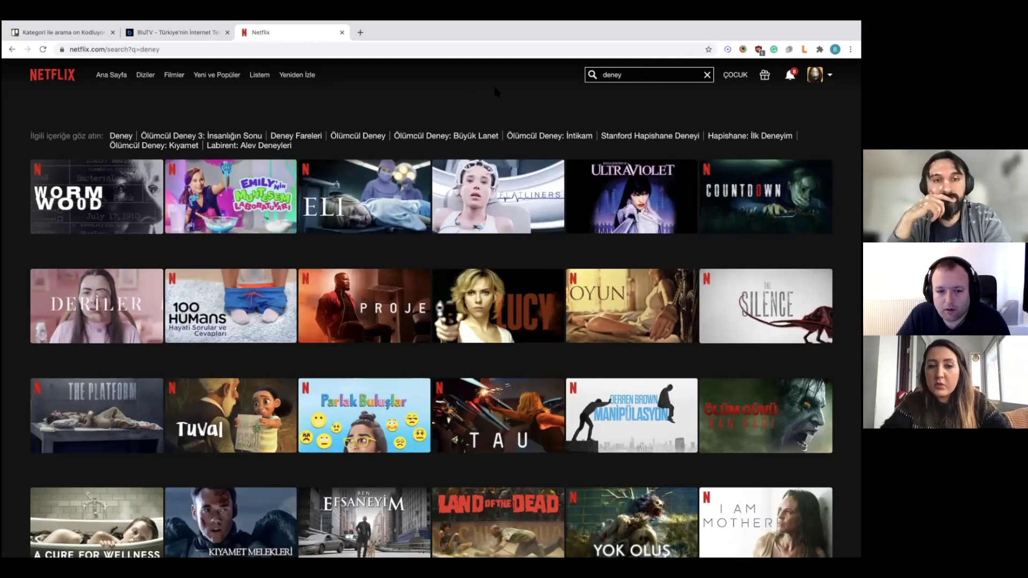
{"action": "key", "text": "BackSpace"}
{"action": "key", "text": "BackSpace"}
{"action": "key", "text": "BackSpace"}
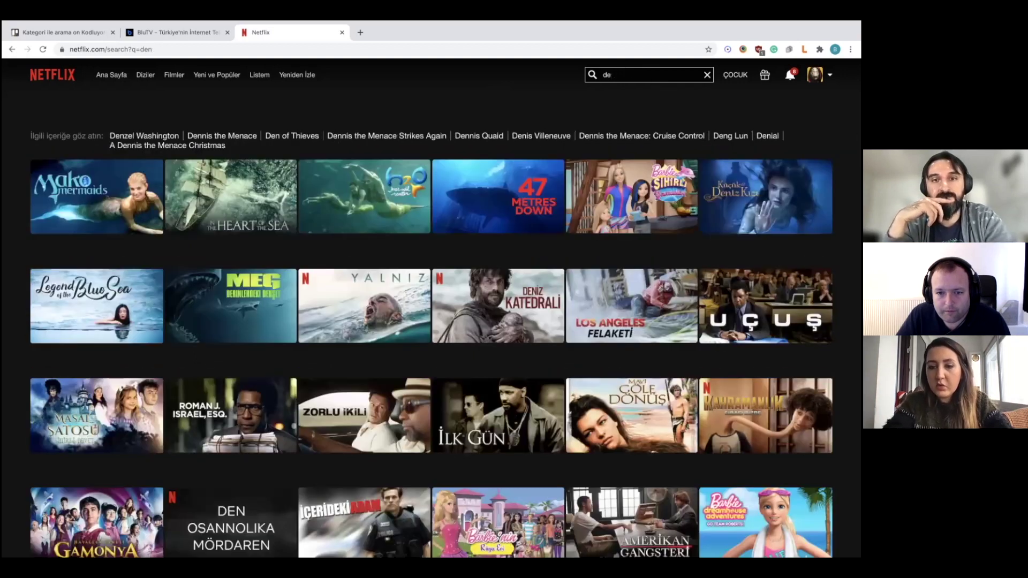
{"action": "type", "text": "ne"}
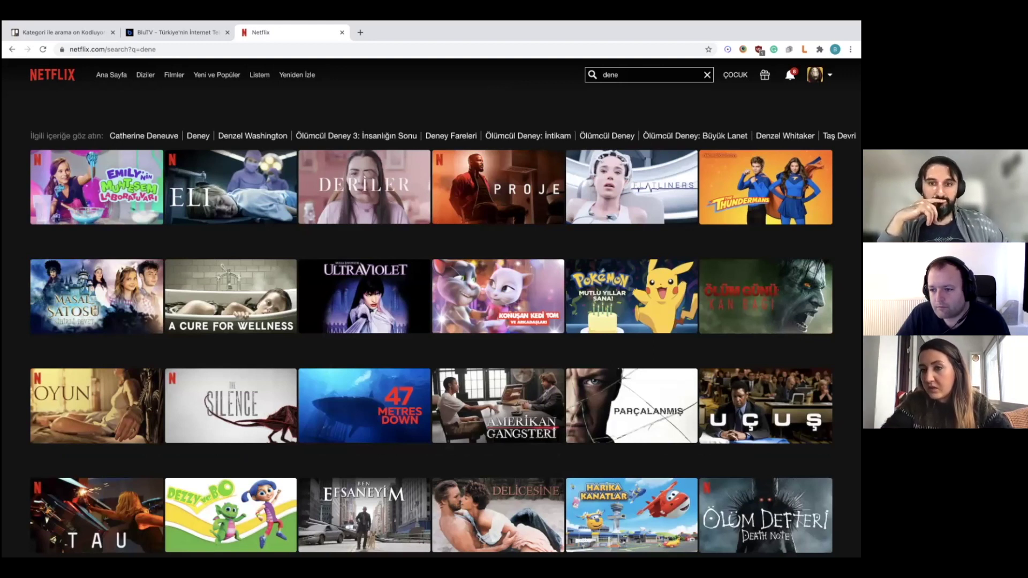
Open hepsiburada.com in a new browser tab and enter "çorap" in its search to examine the suggestions
{"action": "key", "text": "ctrl+1"}
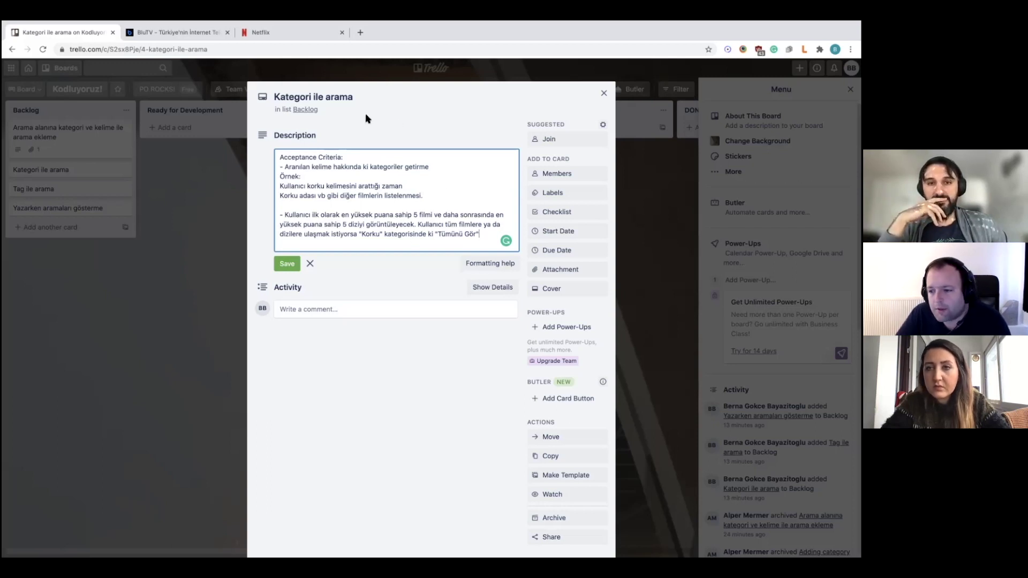
{"action": "left_click", "coordinate": [361, 34]}
{"action": "type", "text": "hepsiburada.com"}
{"action": "key", "text": "Return"}
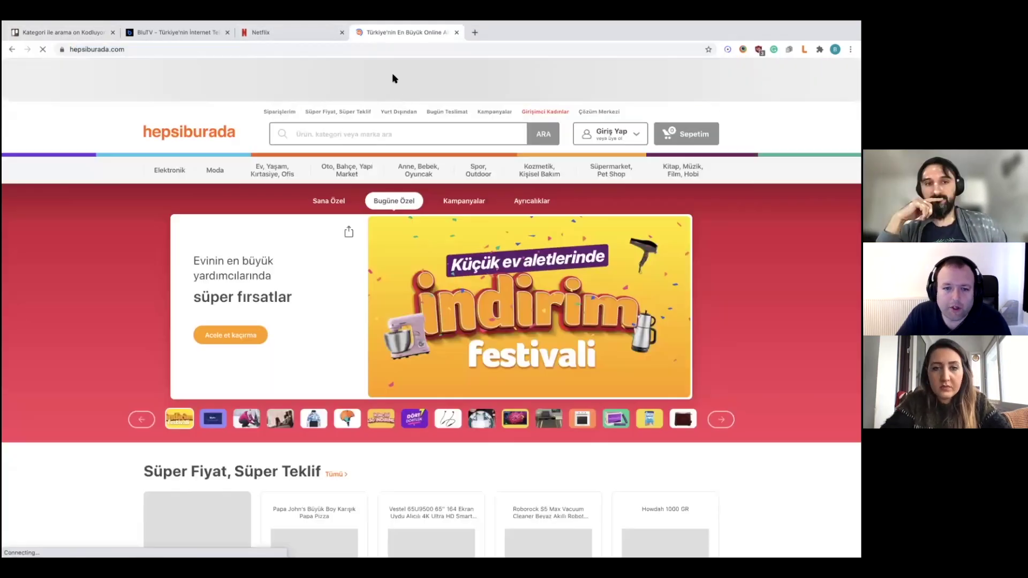
{"action": "left_click", "coordinate": [394, 129]}
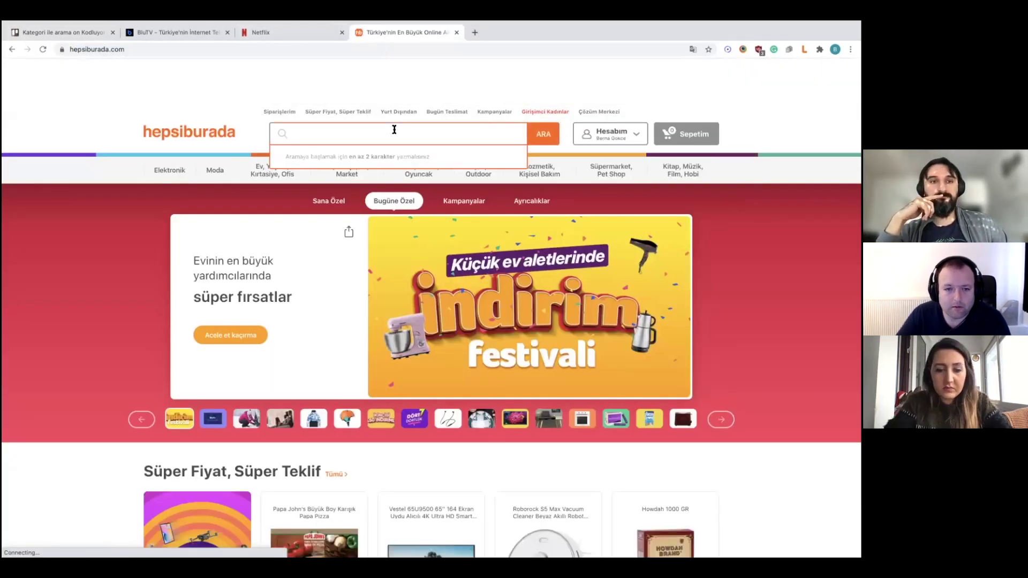
{"action": "type", "text": "çorap"}
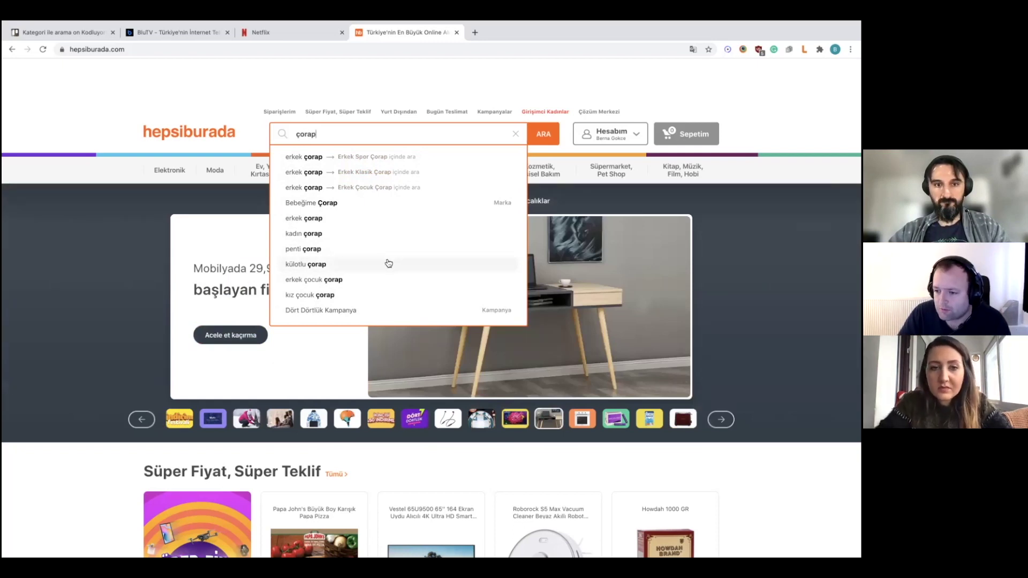
Return to the Trello card and complete the second criterion with "e tılayarak tümüne ulaşabilecek."
{"action": "key", "text": "ctrl+Tab"}
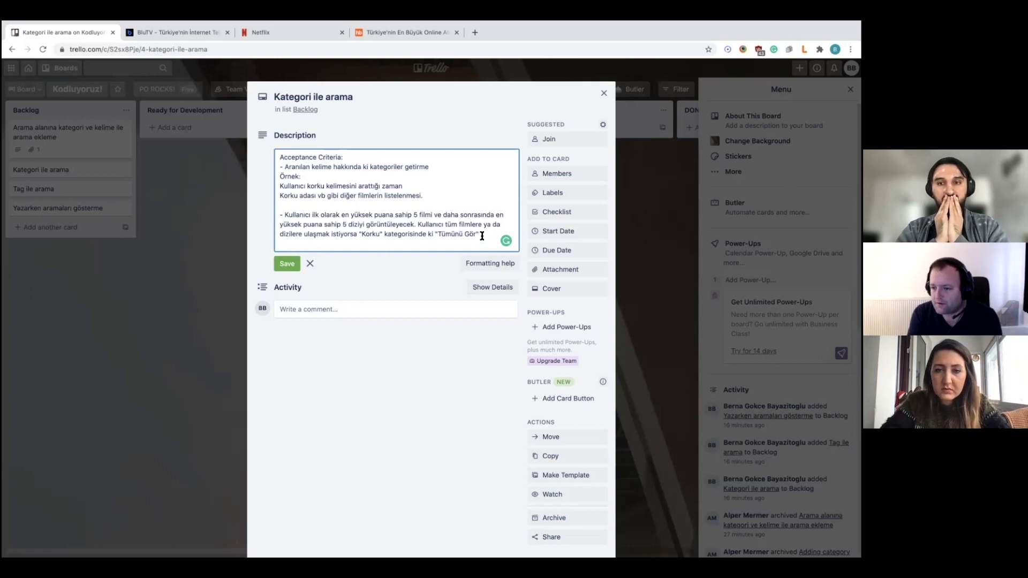
{"action": "type", "text": "e"}
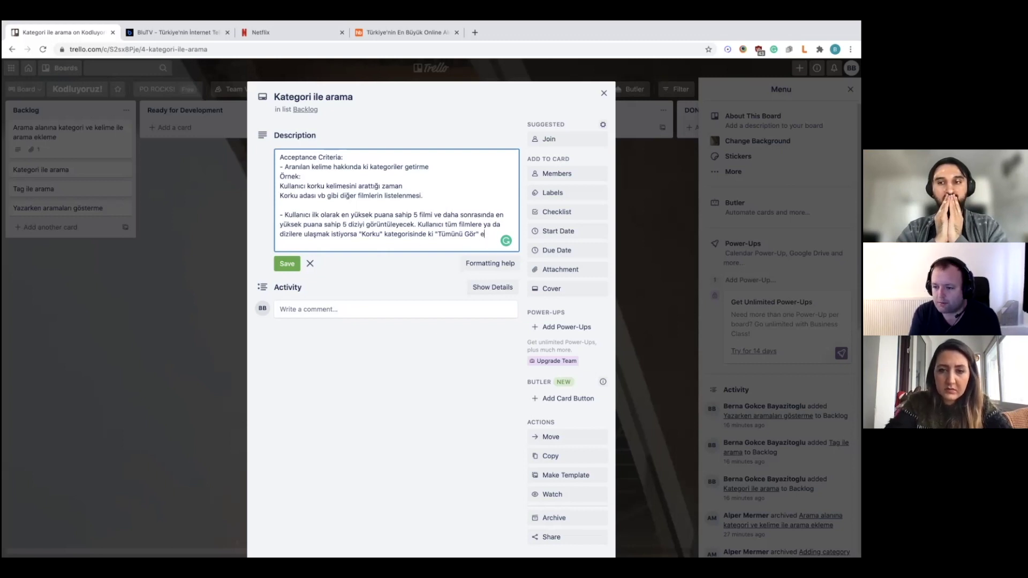
{"action": "type", "text": " tılayarak"}
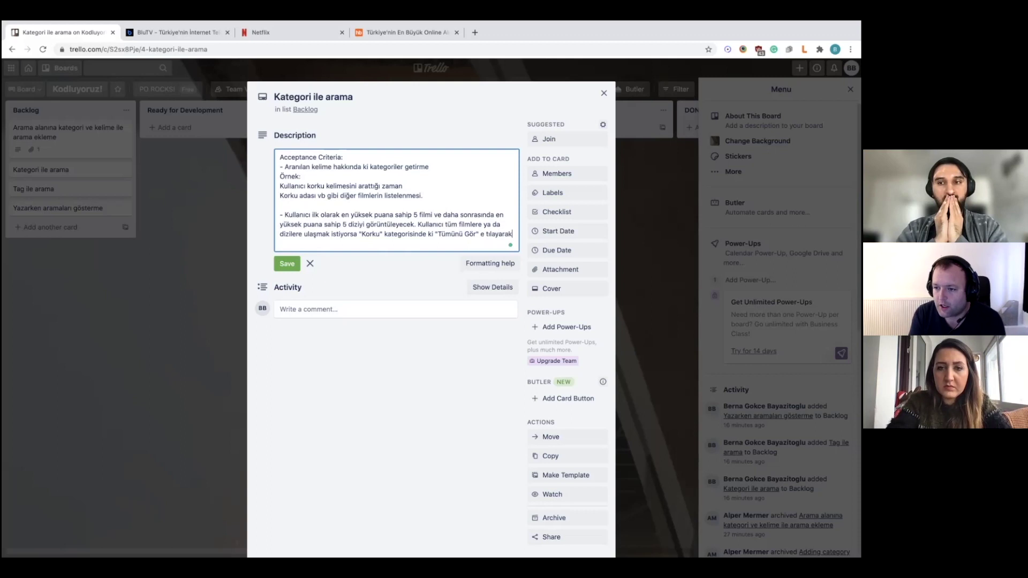
{"action": "type", "text": " tümüne "}
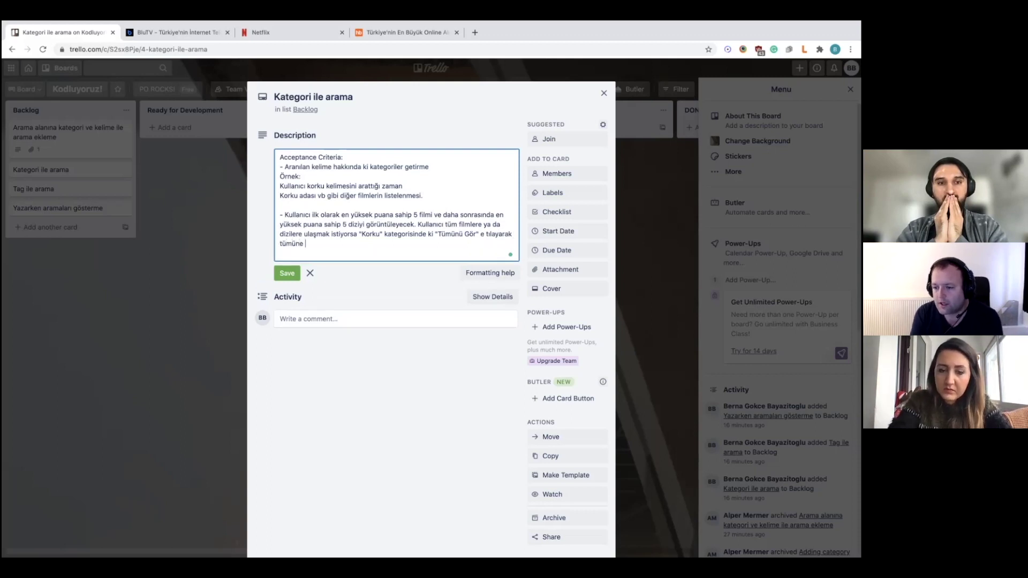
{"action": "type", "text": "ulaşabilecek."}
Add a third criterion: "- Kullanıcı kelime alanına girip enter'a bastıktan sonra içeriklere ulaşabilecek."
{"action": "key", "text": "Return"}
{"action": "key", "text": "Return"}
{"action": "type", "text": "- Kullanıcı kelim"}
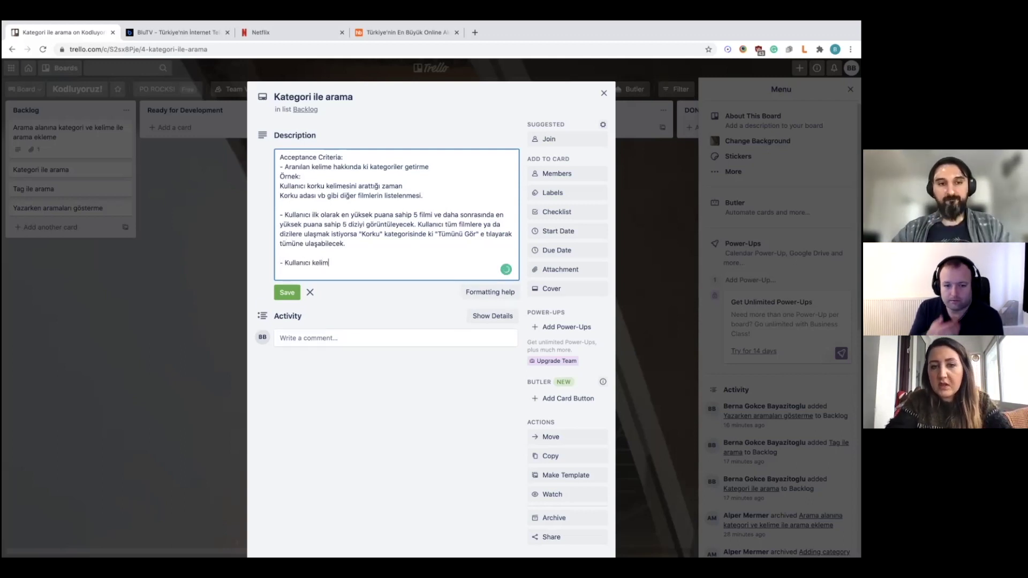
{"action": "type", "text": "e"}
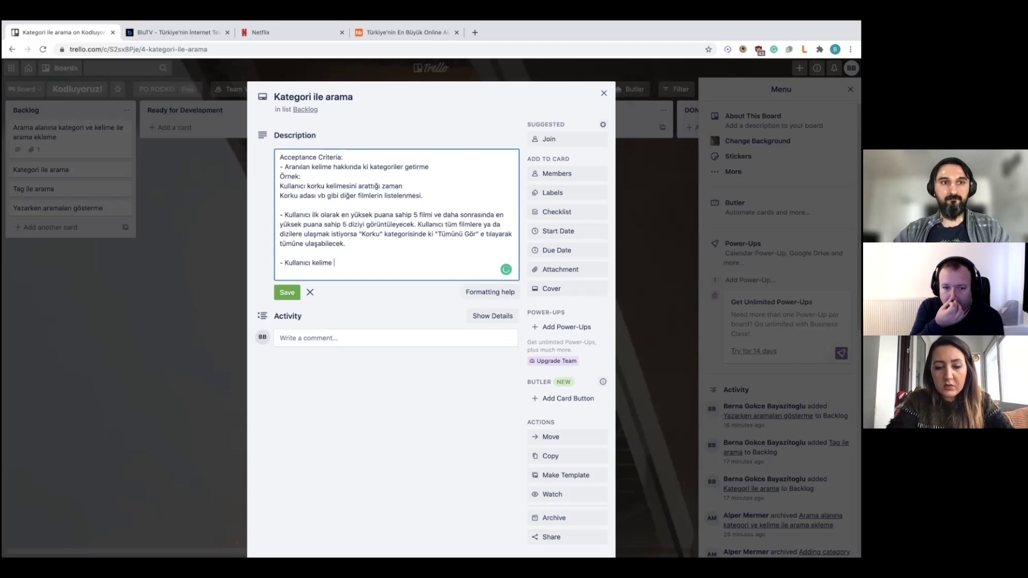
{"action": "type", "text": " se"}
{"action": "key", "text": "BackSpace"}
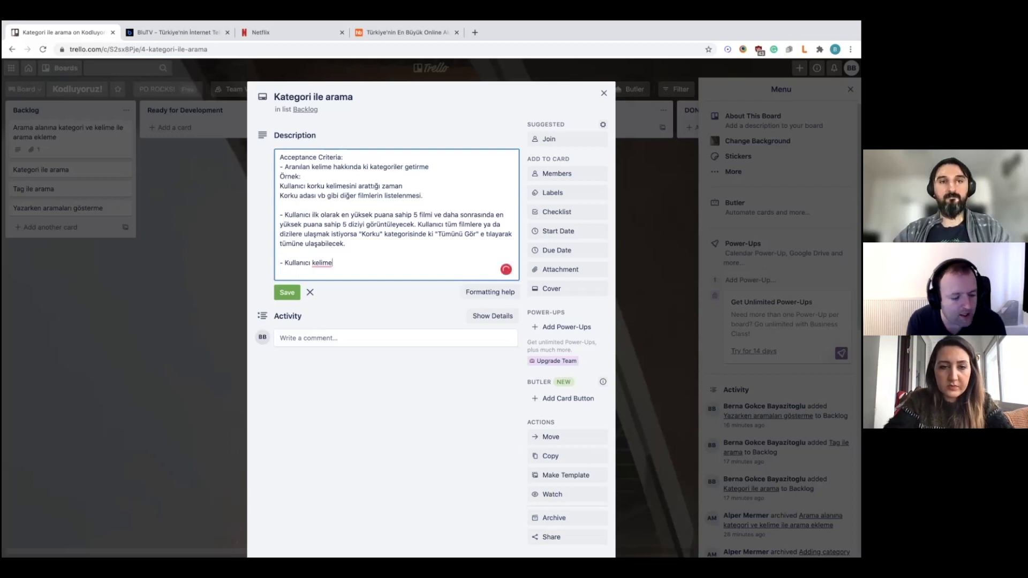
{"action": "type", "text": "ala"}
{"action": "type", "text": "nına girip"}
{"action": "type", "text": " a"}
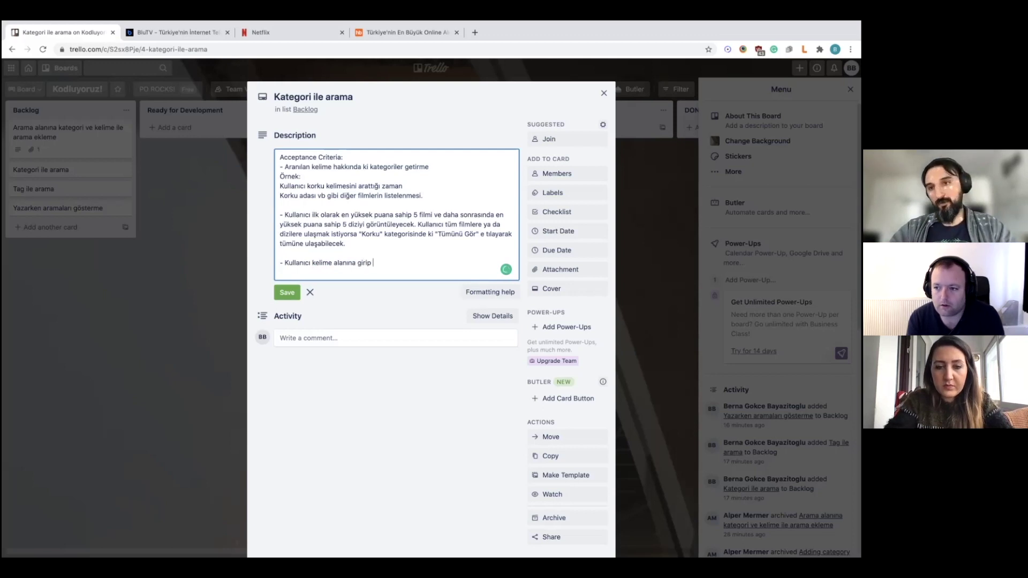
{"action": "key", "text": "BackSpace"}
{"action": "type", "text": "enter"}
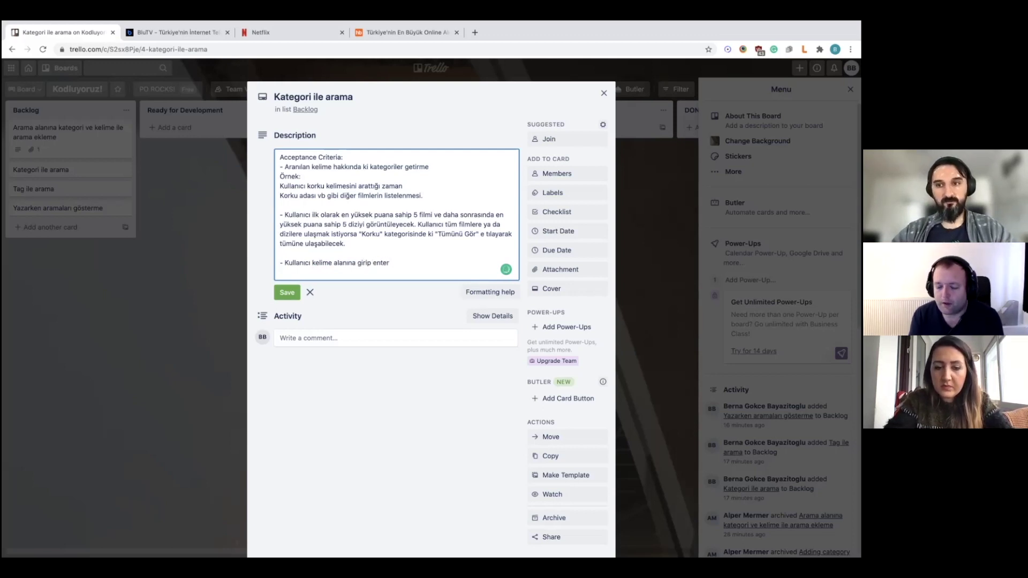
{"action": "type", "text": "'a bastık"}
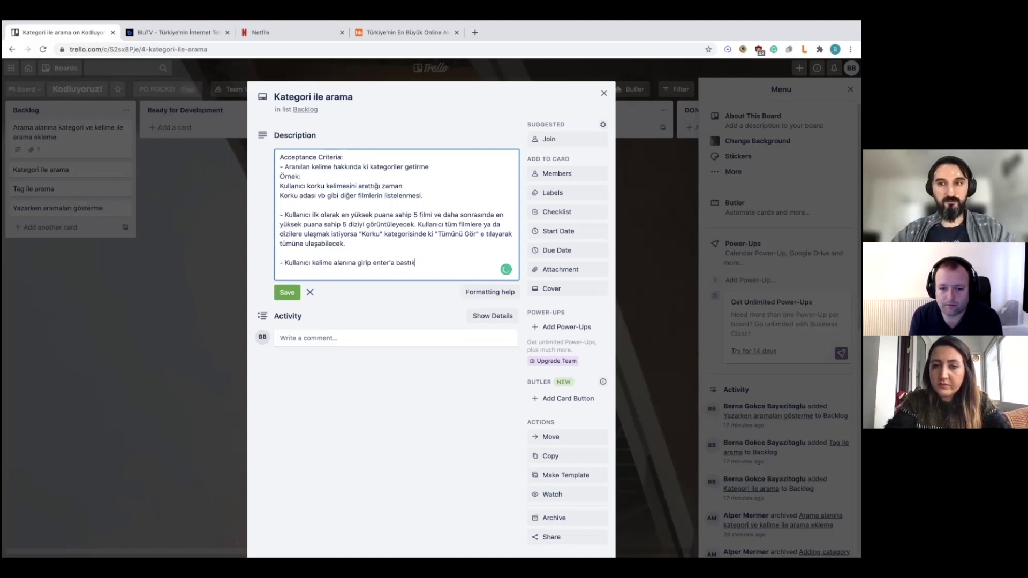
{"action": "type", "text": "tan sonra içeriklere ulaşabilecek."}
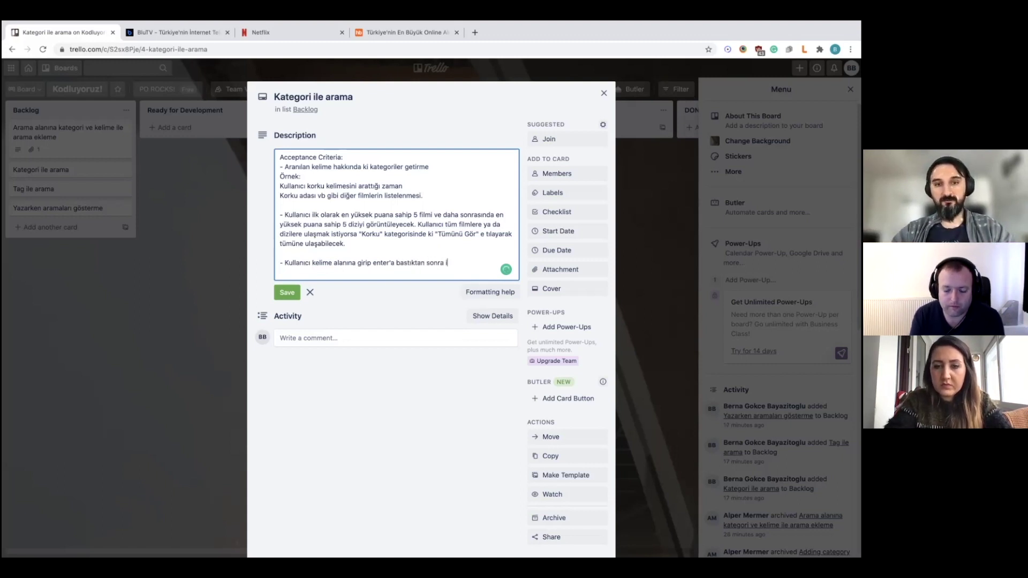
Add another criterion to the description: "- Önerilen kategoriler sayfanın en başında yer alacak"
{"action": "key", "text": "Return"}
{"action": "key", "text": "Return"}
{"action": "type", "text": "-"}
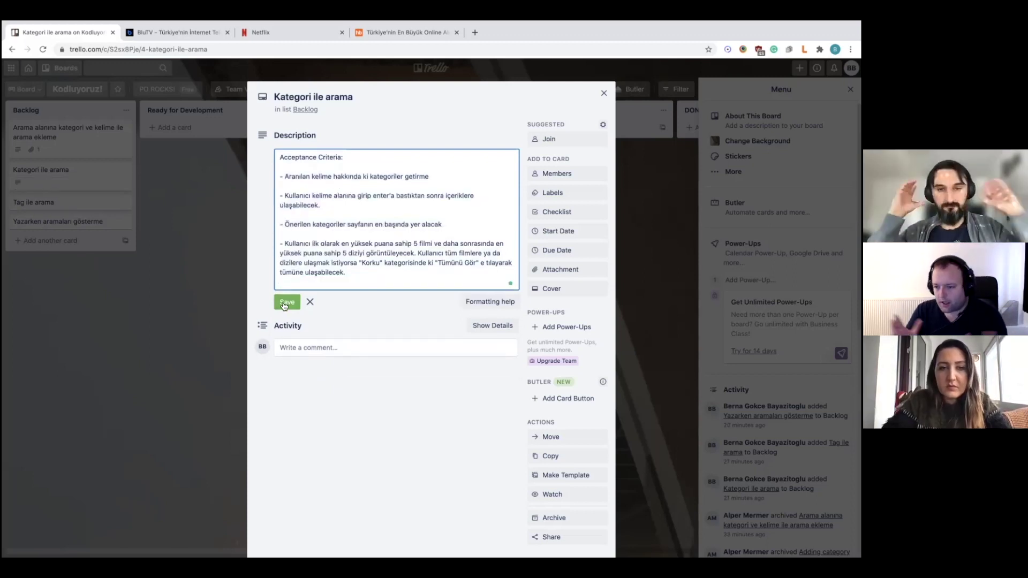
Save the description and move the "Kategori ile arama" card from Backlog to Ready for Development
{"action": "left_click", "coordinate": [285, 304]}
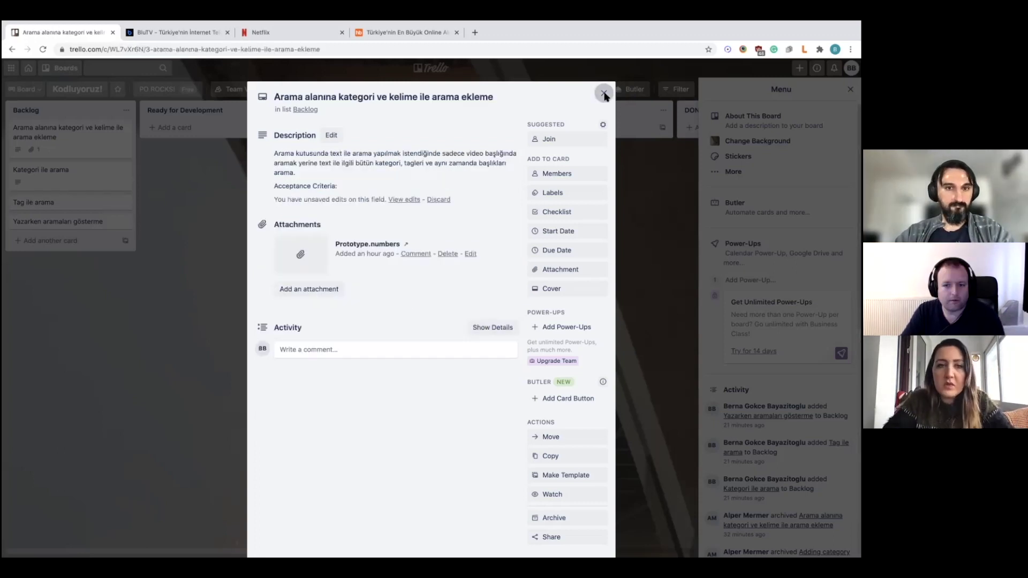
{"action": "key", "text": "Escape"}
{"action": "left_click_drag", "start_coordinate": [64, 179], "coordinate": [209, 154]}
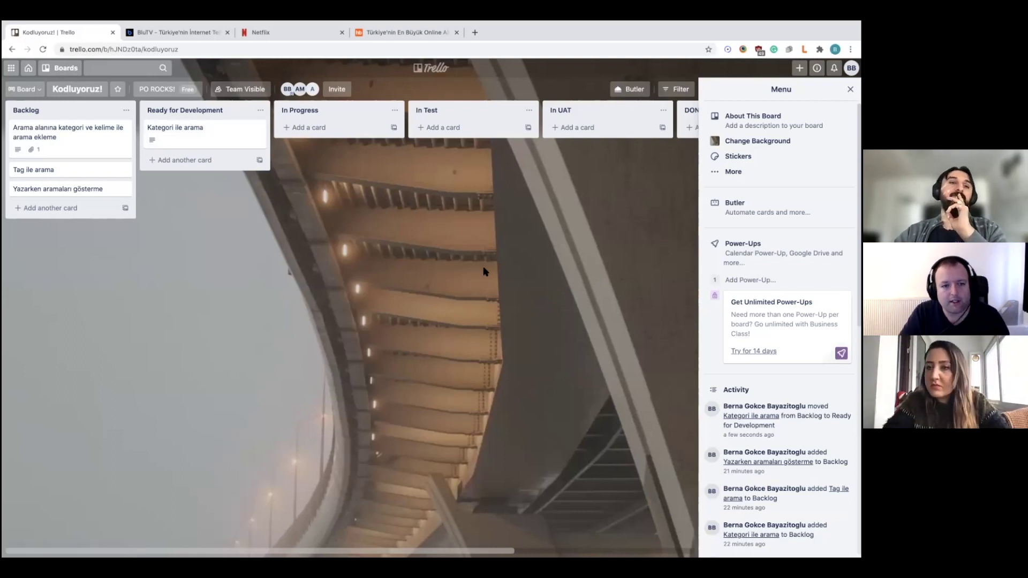
Reopen the "Kategori ile arama" card and reword the suggested-categories criterion to "- Ara sayfada önerilen kategoriler sayfanın en başında yer alacak."
{"action": "left_click", "coordinate": [229, 129]}
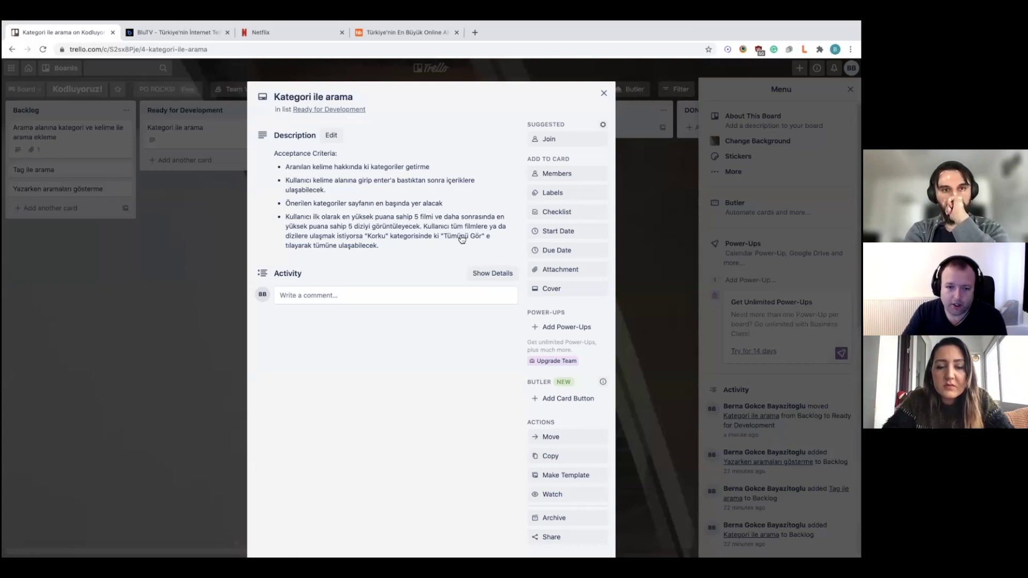
{"action": "left_click", "coordinate": [399, 217]}
{"action": "left_click", "coordinate": [283, 224]}
{"action": "type", "text": "Ara sayfada"}
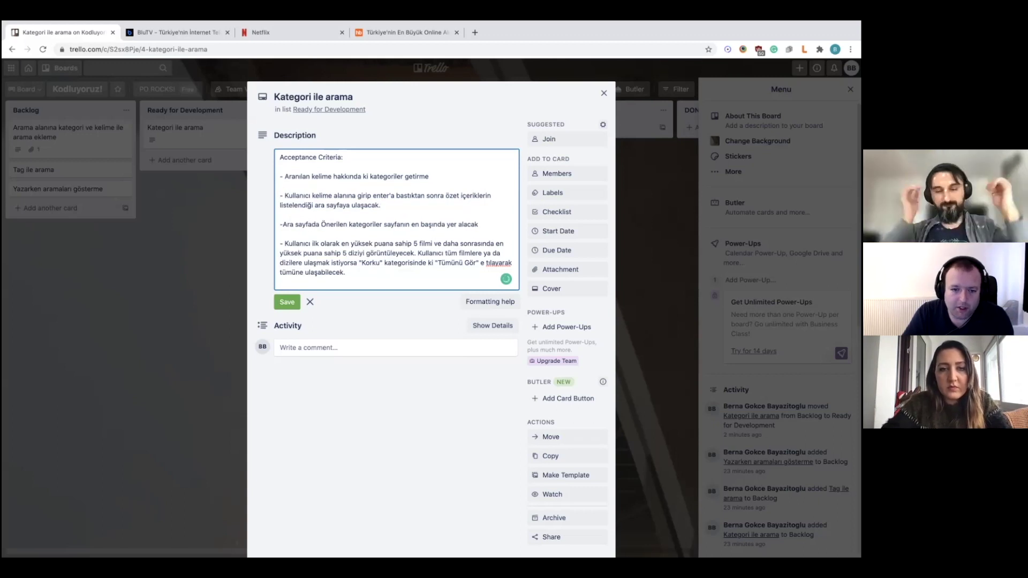
{"action": "key", "text": "BackSpace"}
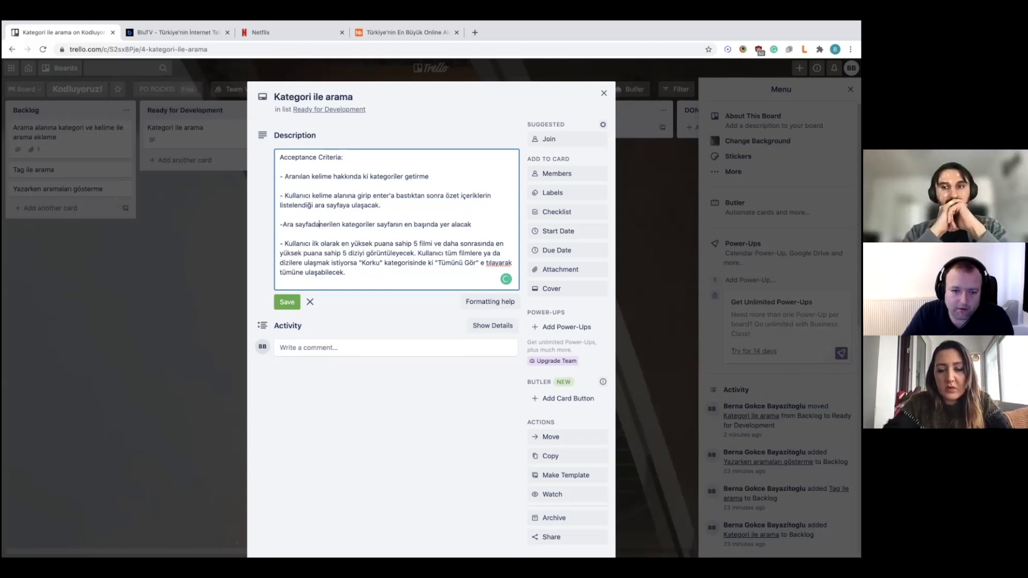
{"action": "key", "text": "Delete"}
{"action": "type", "text": "ö"}
{"action": "key", "text": "Home"}
{"action": "key", "text": "Right"}
{"action": "left_click", "coordinate": [477, 225]}
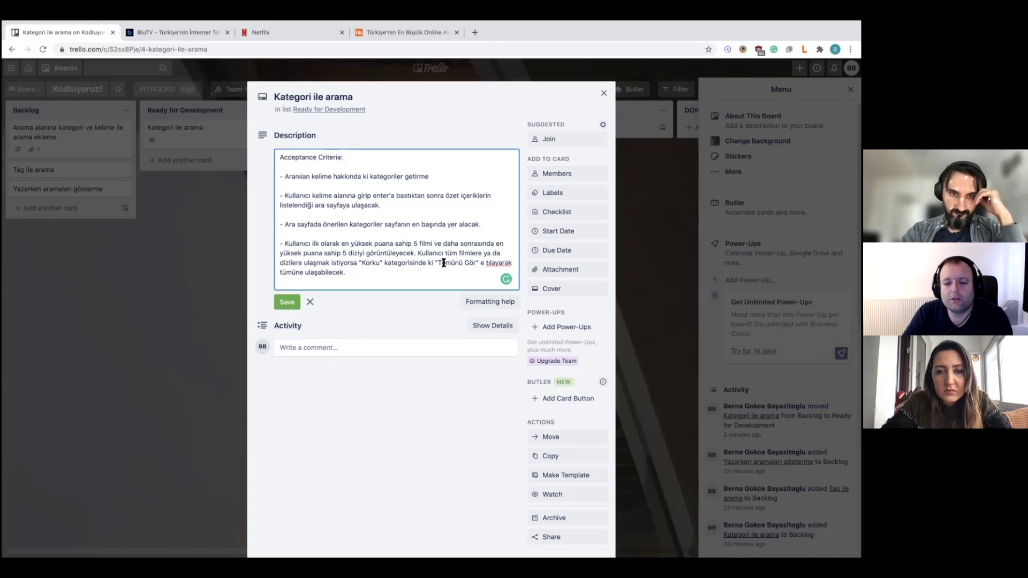
Move the phrase ""Korku" kategorisinde ki" in the last criterion to just after "tılayarak"
{"action": "left_click_drag", "start_coordinate": [433, 262], "coordinate": [359, 262]}
{"action": "left_click", "coordinate": [397, 263]}
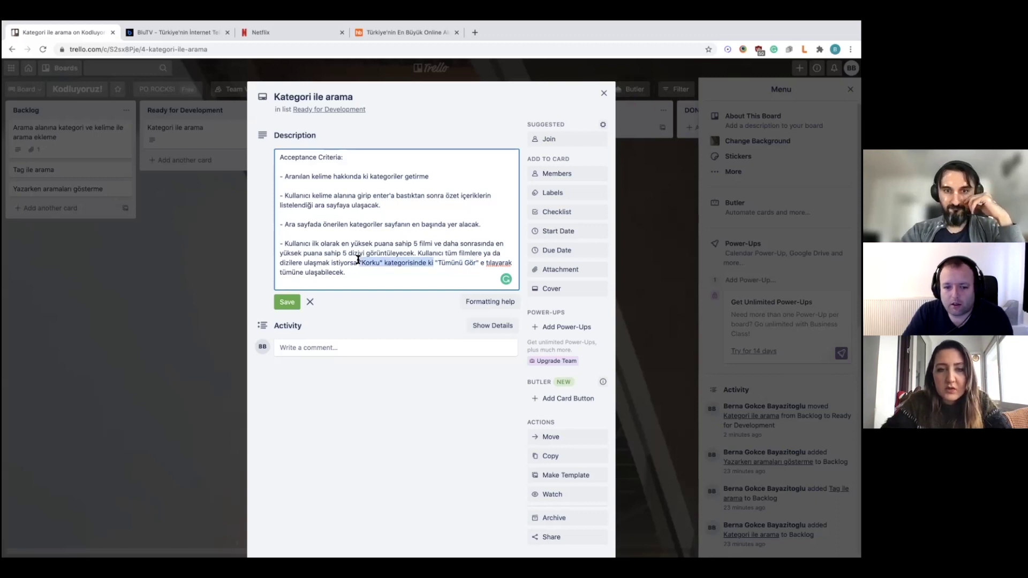
{"action": "key", "text": "BackSpace"}
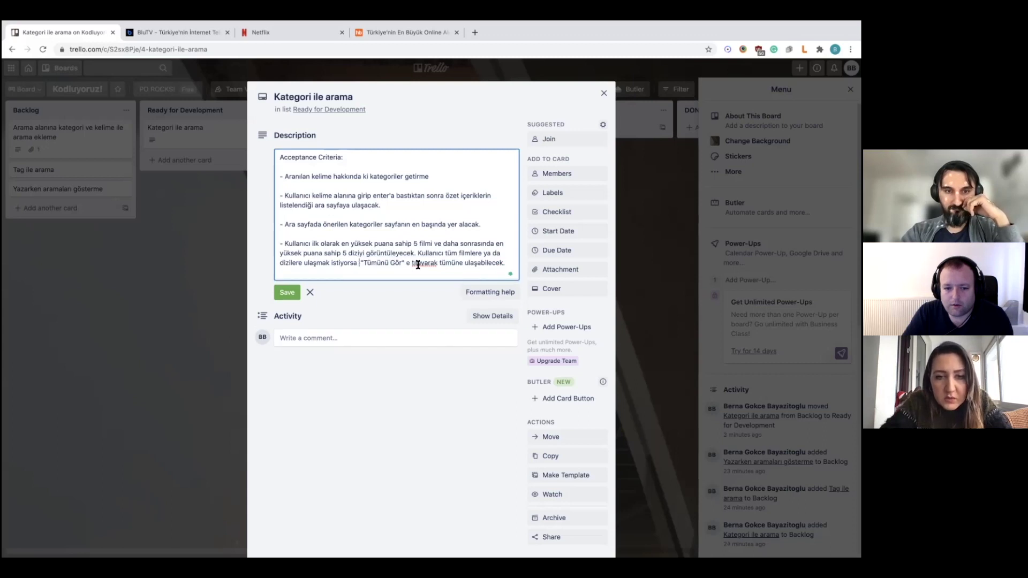
{"action": "key", "text": "ctrl+z"}
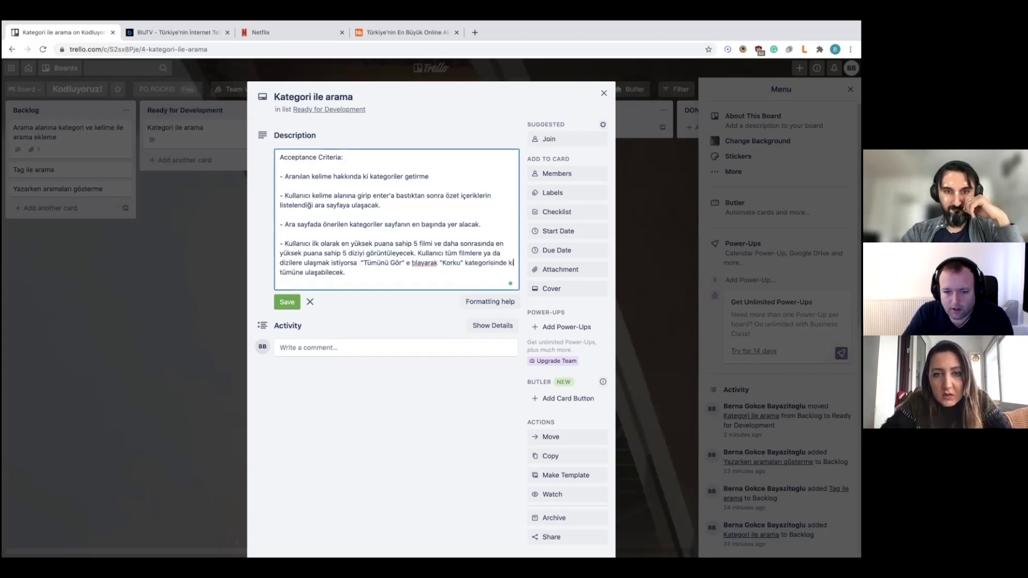
Replace "tümüne ulaşabilecek." at the end of the last criterion with "deta" and correct "tılayarak" to "tıklayarak"
{"action": "left_click_drag", "start_coordinate": [344, 272], "coordinate": [289, 274]}
{"action": "key", "text": "BackSpace"}
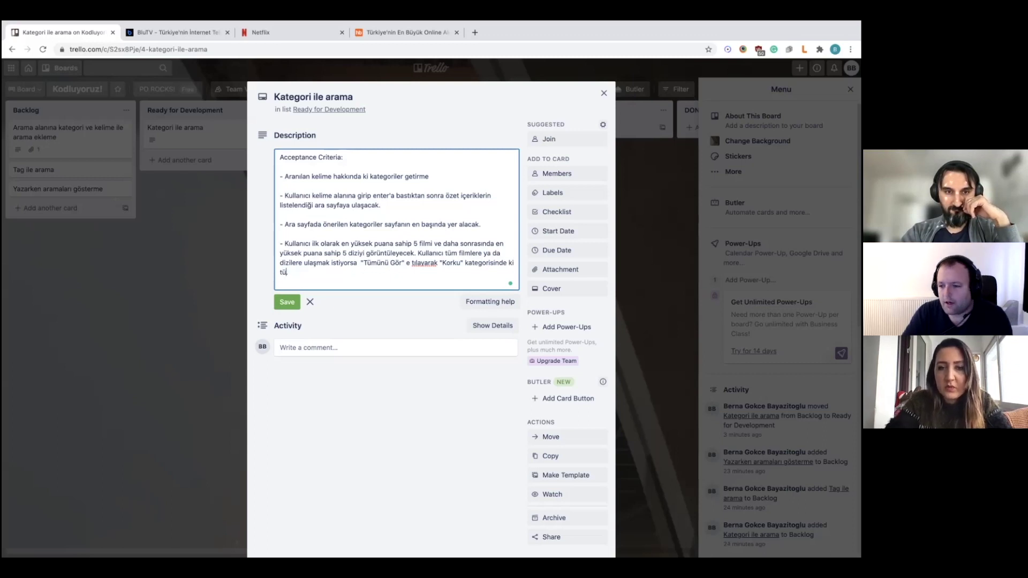
{"action": "key", "text": "BackSpace"}
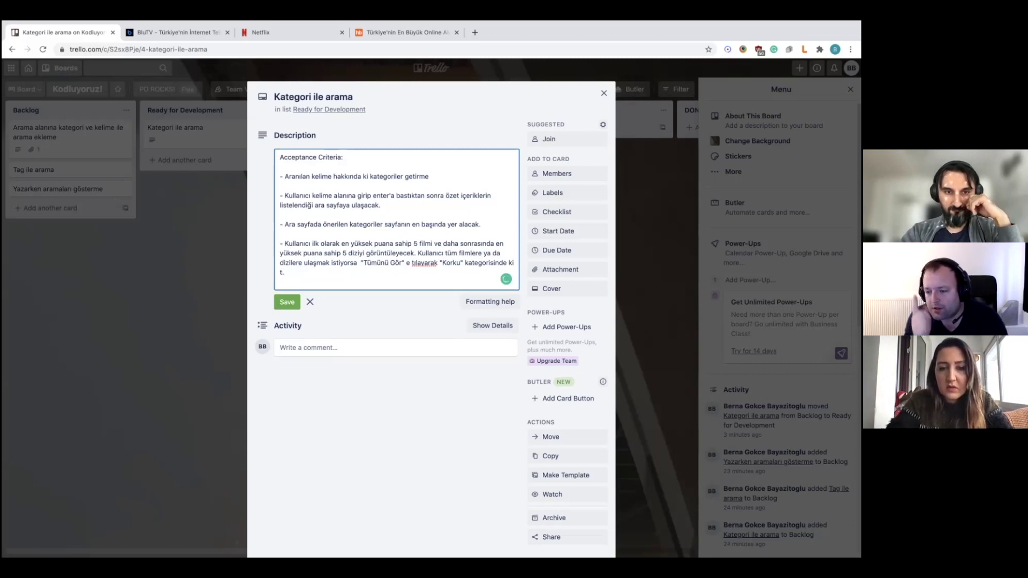
{"action": "type", "text": "deta"}
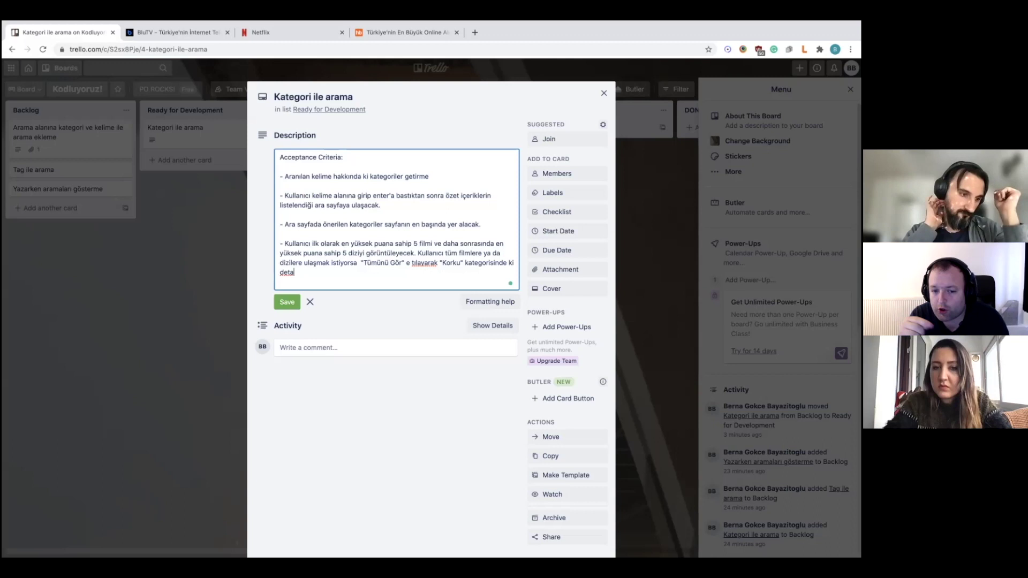
{"action": "left_click", "coordinate": [417, 264]}
{"action": "type", "text": "ık"}
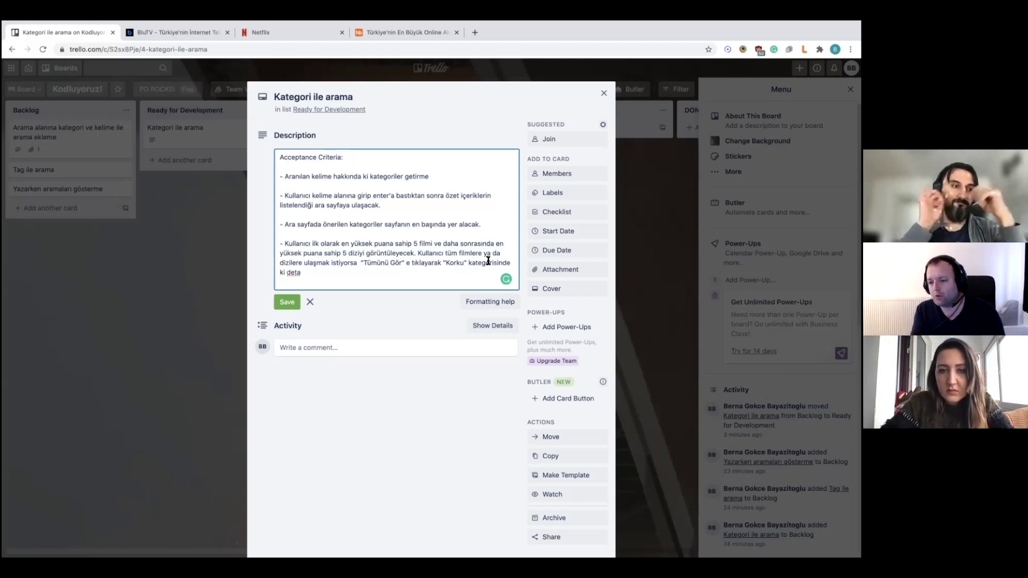
End the last criterion with "ile ilgili detaylı arama sayfası sonuçlarına gidebilecek." after "Korku", replacing the "kategorisinde ki deta" wording, and save the description
{"action": "left_click_drag", "start_coordinate": [318, 274], "coordinate": [469, 263]}
{"action": "key", "text": "BackSpace"}
{"action": "type", "text": "ile"}
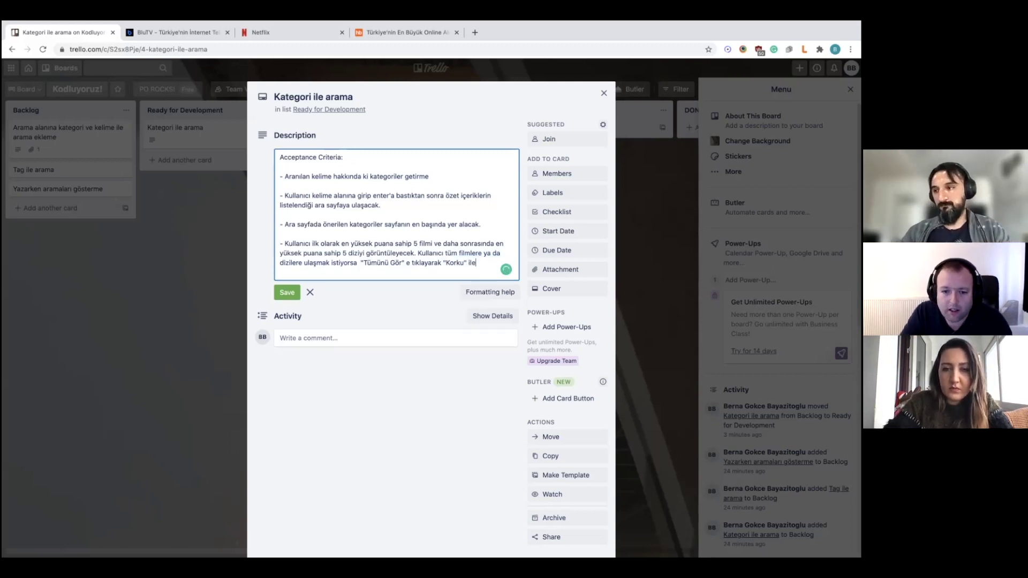
{"action": "type", "text": " ilgili detaylı sonuçlara u"}
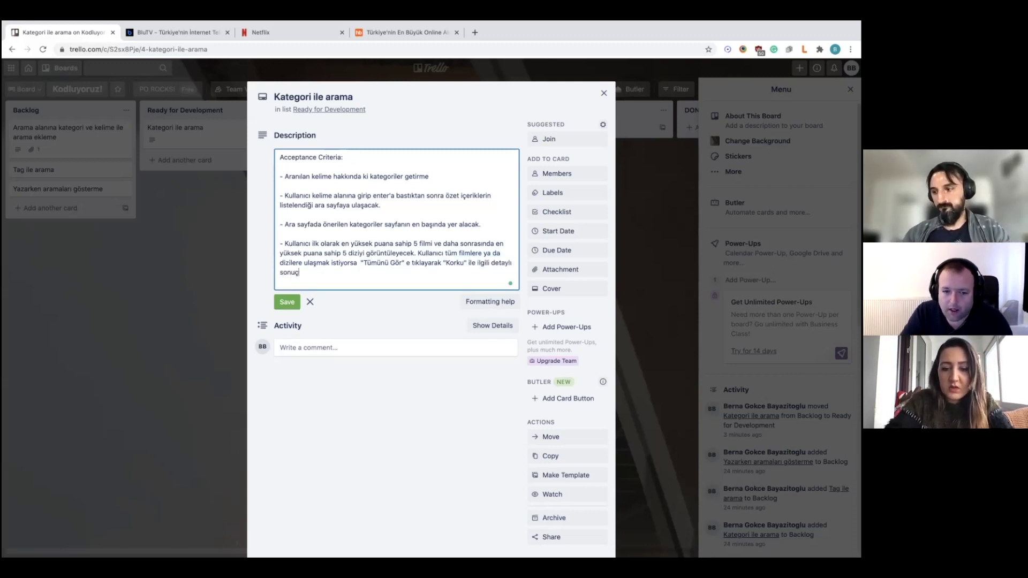
{"action": "key", "text": "BackSpace"}
{"action": "key", "text": "BackSpace"}
{"action": "key", "text": "BackSpace"}
{"action": "key", "text": "BackSpace"}
{"action": "key", "text": "BackSpace"}
{"action": "key", "text": "BackSpace"}
{"action": "key", "text": "BackSpace"}
{"action": "key", "text": "BackSpace"}
{"action": "key", "text": "BackSpace"}
{"action": "key", "text": "BackSpace"}
{"action": "type", "text": "arama sayfası sonuçlarına gidebilecek."}
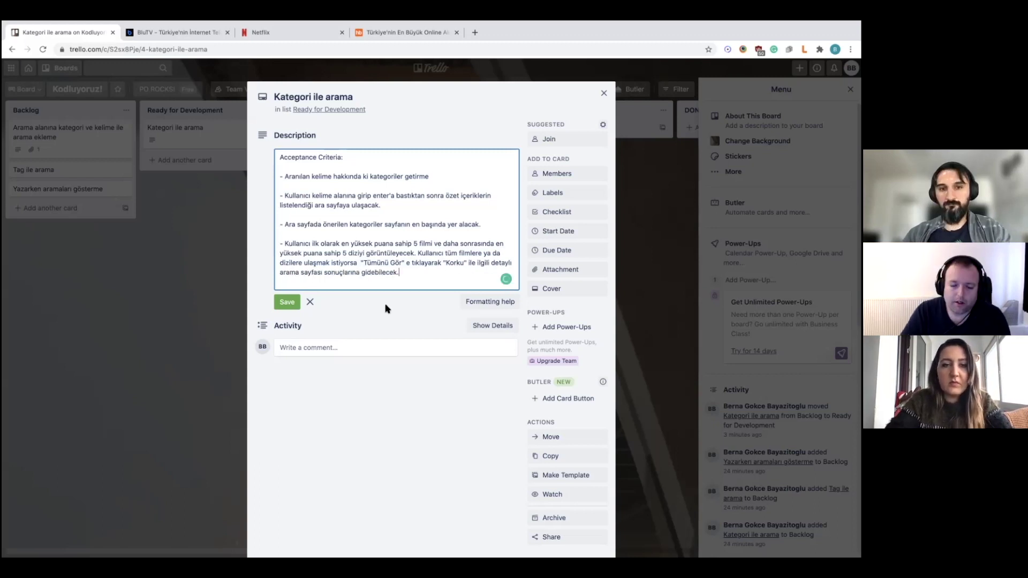
{"action": "left_click", "coordinate": [287, 302]}
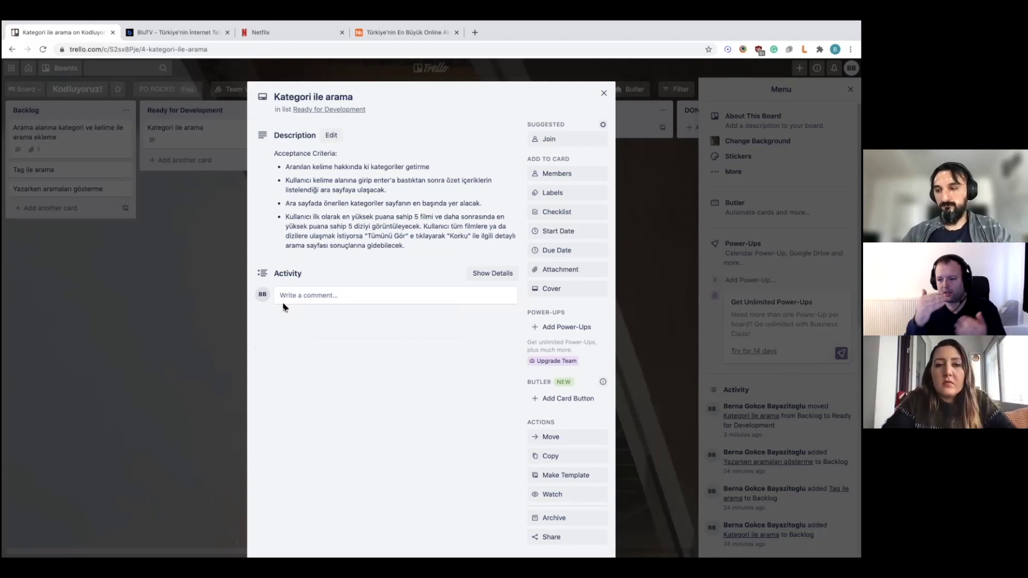
Add a "Senaryo:" section below the criteria with "Diyelim ki kullanıcımız anasayfada" and "Ne zaman arama kutusuna girip "Korku" yazar ise"
{"action": "left_click", "coordinate": [419, 246]}
{"action": "key", "text": "ctrl+a"}
{"action": "left_click", "coordinate": [409, 276]}
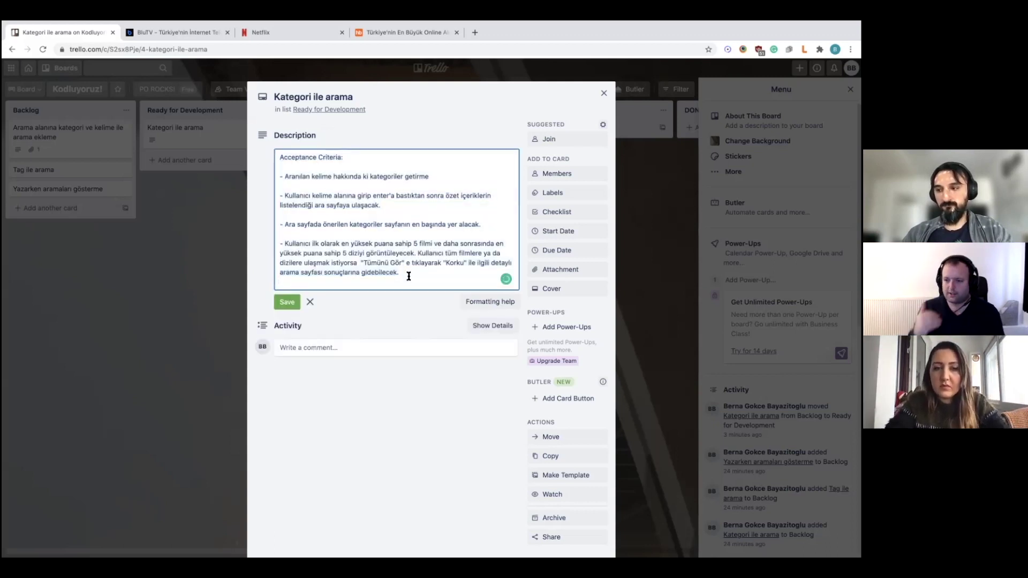
{"action": "key", "text": "Return"}
{"action": "type", "text": "Senaryo"}
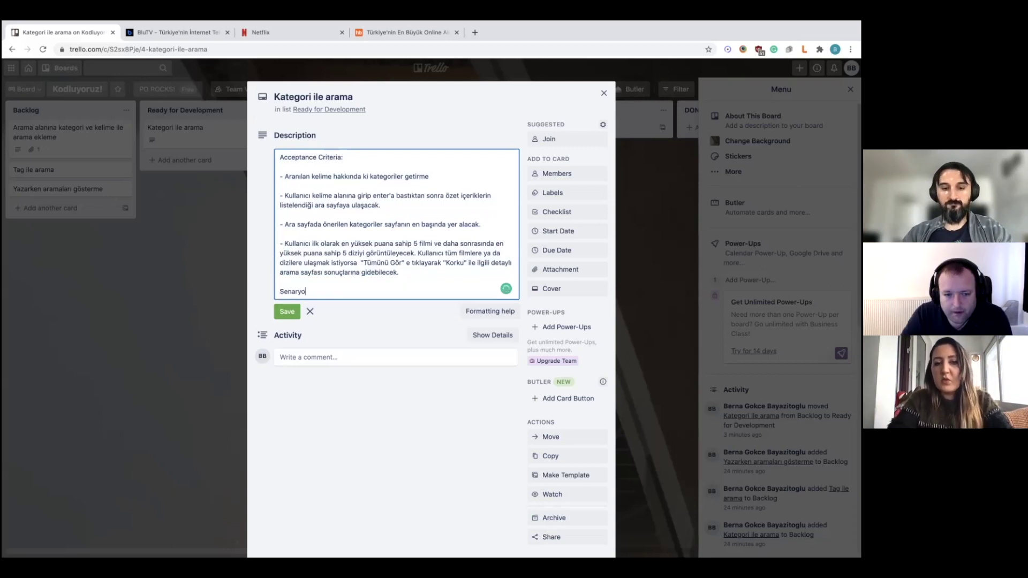
{"action": "type", "text": ":"}
{"action": "key", "text": "Return"}
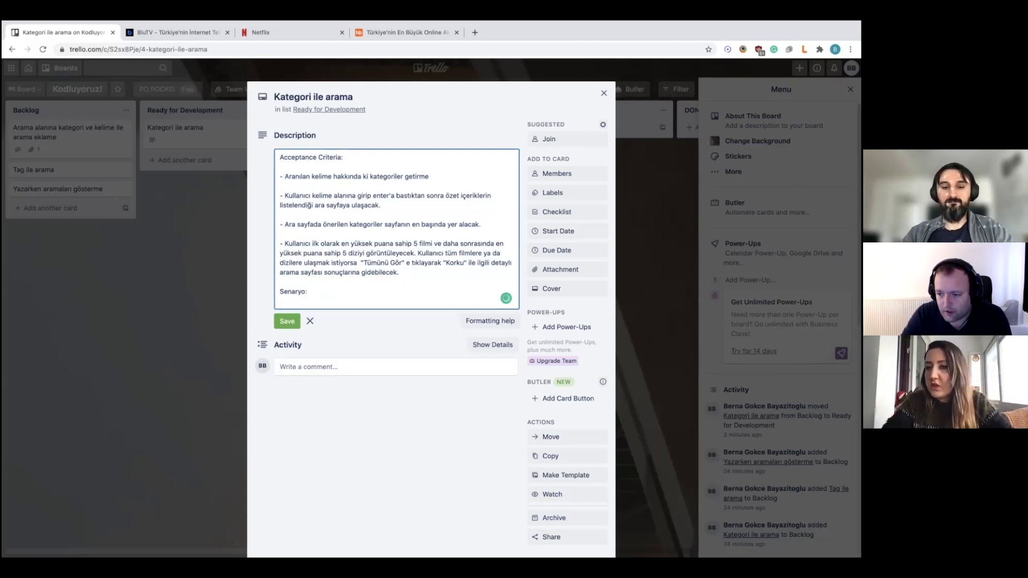
{"action": "type", "text": "Diyekim"}
{"action": "type", "text": "ki kullanıcımız anasayfada"}
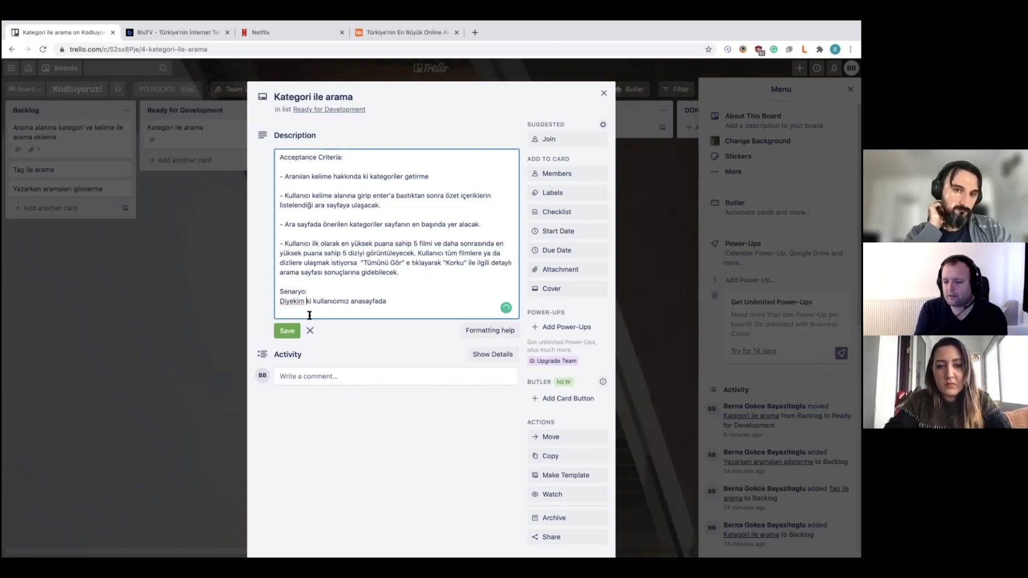
{"action": "left_click", "coordinate": [302, 311]}
{"action": "key", "text": "Return"}
{"action": "type", "text": "N zaman arama kutusuna girip \"Korku\" yazar ise"}
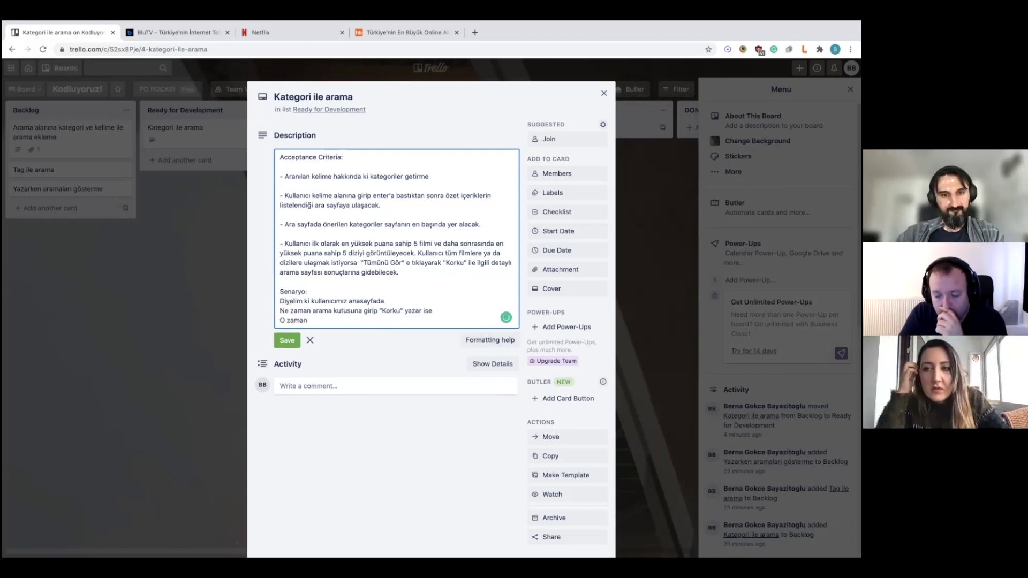
Complete the scenario with "O zaman korku filimleri ve korku dizi kategorisi olan en yüksek yorum puanına sahip 5 dizi ve 5 film gösterilir"
{"action": "type", "text": "korku filimleri ve korku dizi kategorisi olan en yüksek"}
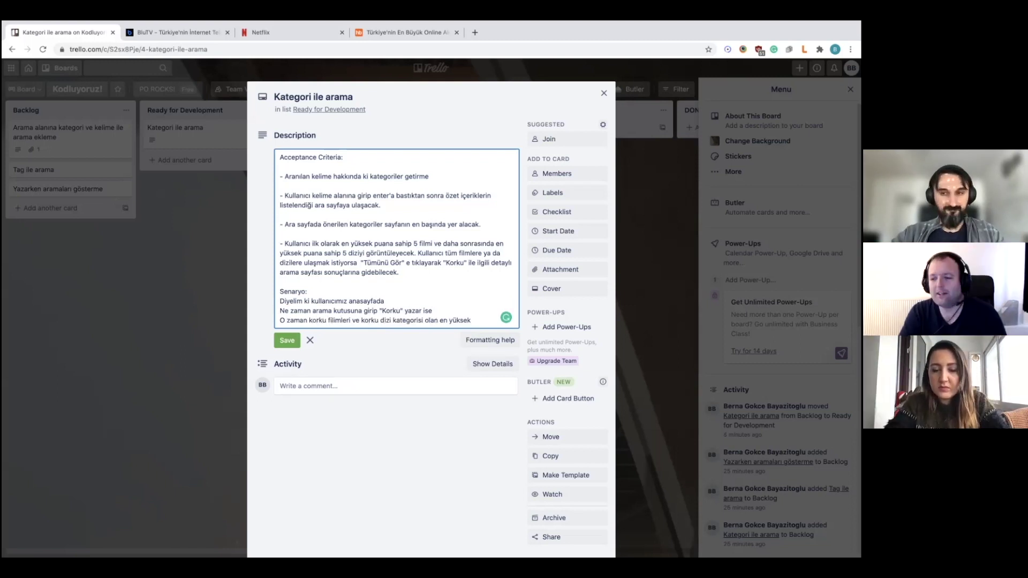
{"action": "type", "text": "y"}
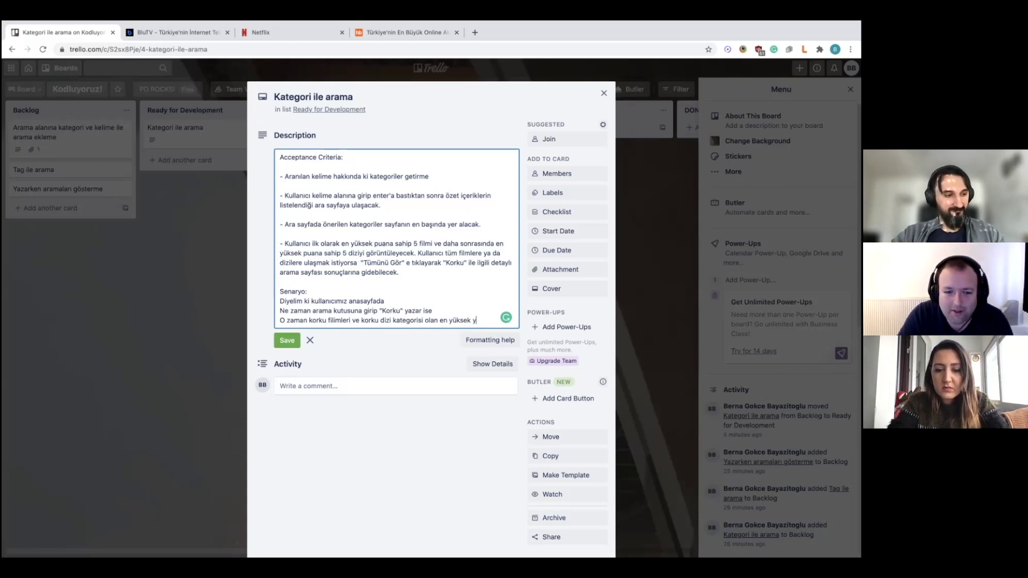
{"action": "type", "text": "orum puanına sahi"}
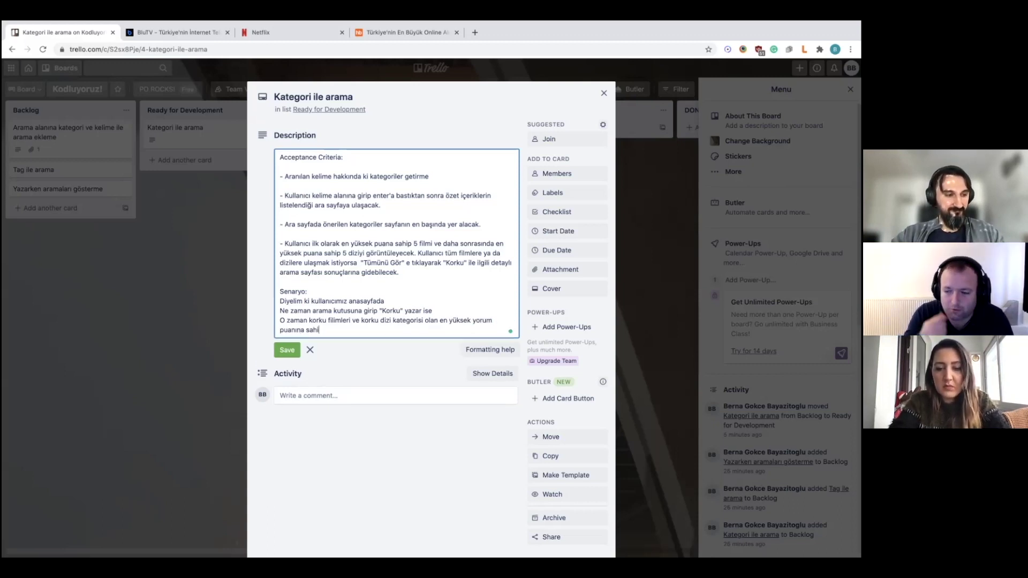
{"action": "type", "text": "p 5 dizi v"}
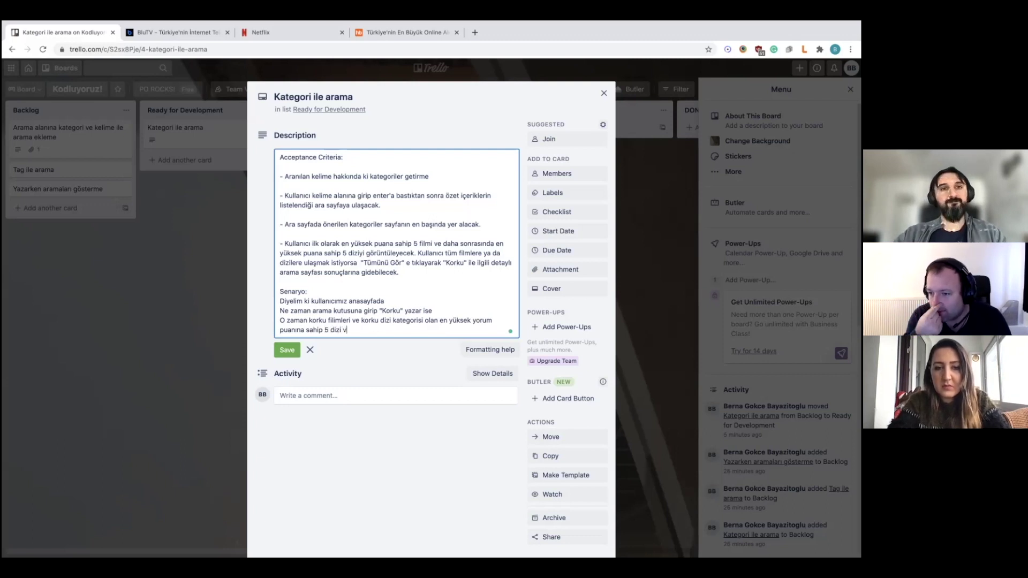
{"action": "type", "text": "e 5 film gösterilir"}
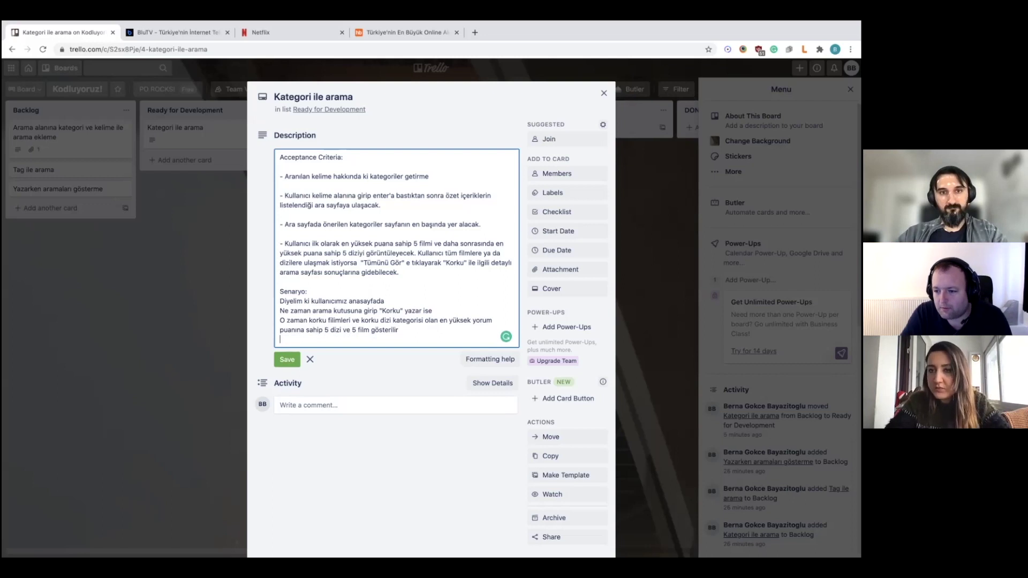
{"action": "key", "text": "Return"}
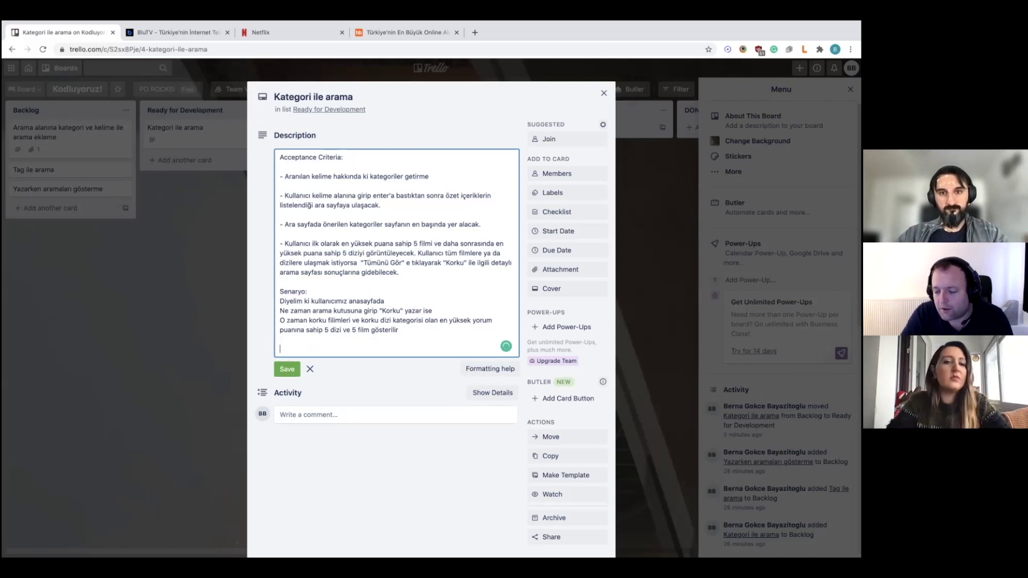
Begin a second scenario with "Diyelim ki kullanıcı kısa sonuç sayfasında" and "Ne zaman ki tümünü göster butonuna basar ise"
{"action": "type", "text": "Diyelim ki kullanıcı arama s"}
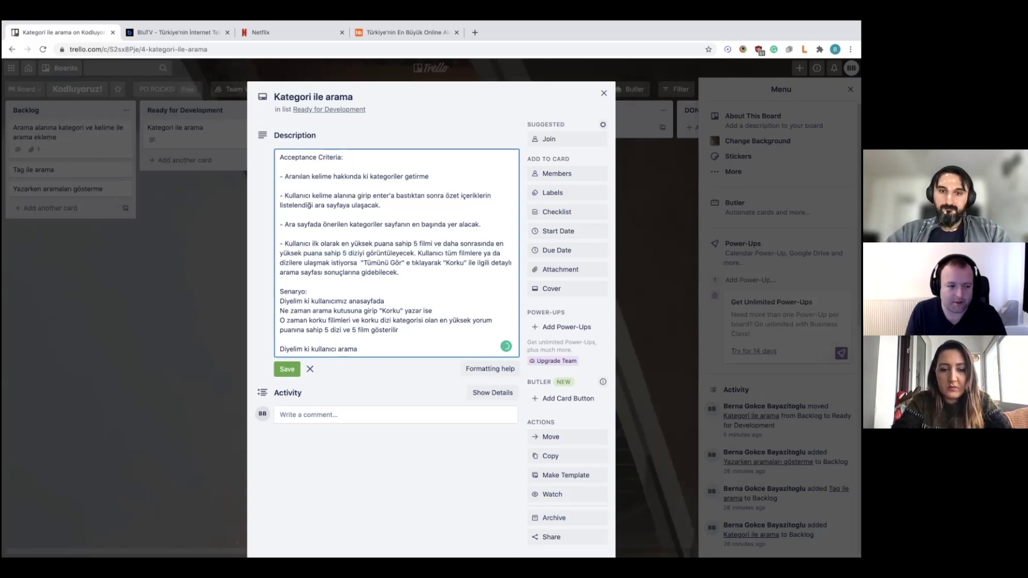
{"action": "key", "text": "BackSpace"}
{"action": "key", "text": "BackSpace"}
{"action": "key", "text": "BackSpace"}
{"action": "key", "text": "BackSpace"}
{"action": "key", "text": "BackSpace"}
{"action": "key", "text": "BackSpace"}
{"action": "type", "text": "kısa sonuç sayfasında"}
{"action": "key", "text": "Return"}
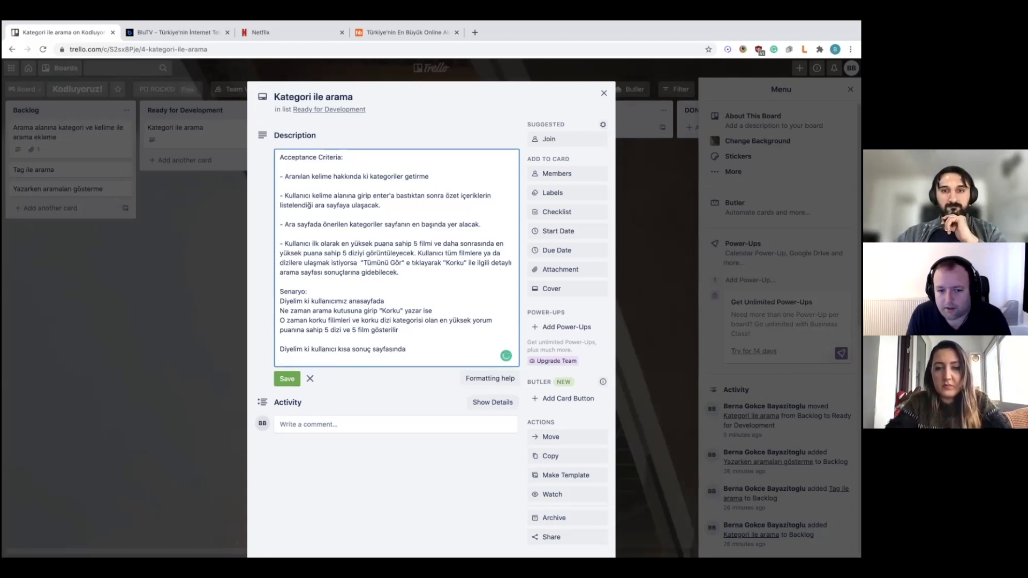
{"action": "type", "text": "Ne zaman "}
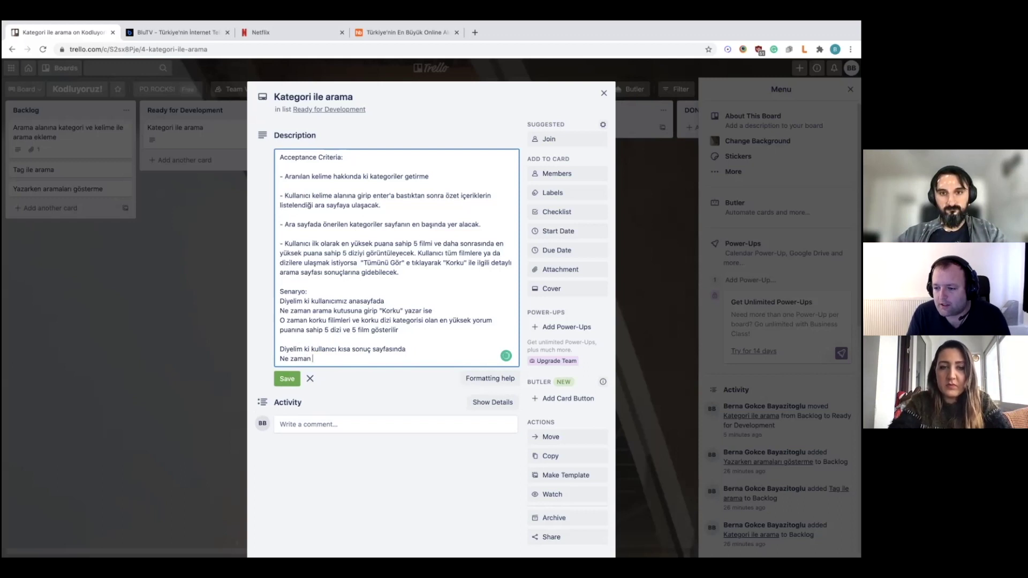
{"action": "type", "text": "ki tümünü göster butonuna basar ise"}
{"action": "key", "text": "Return"}
Complete the second scenario with "O zaman korku kelimesi ile ilgili tüm sonuçların gösterildiği detaylı sonuç sayfasına gider"
{"action": "type", "text": "O zaman "}
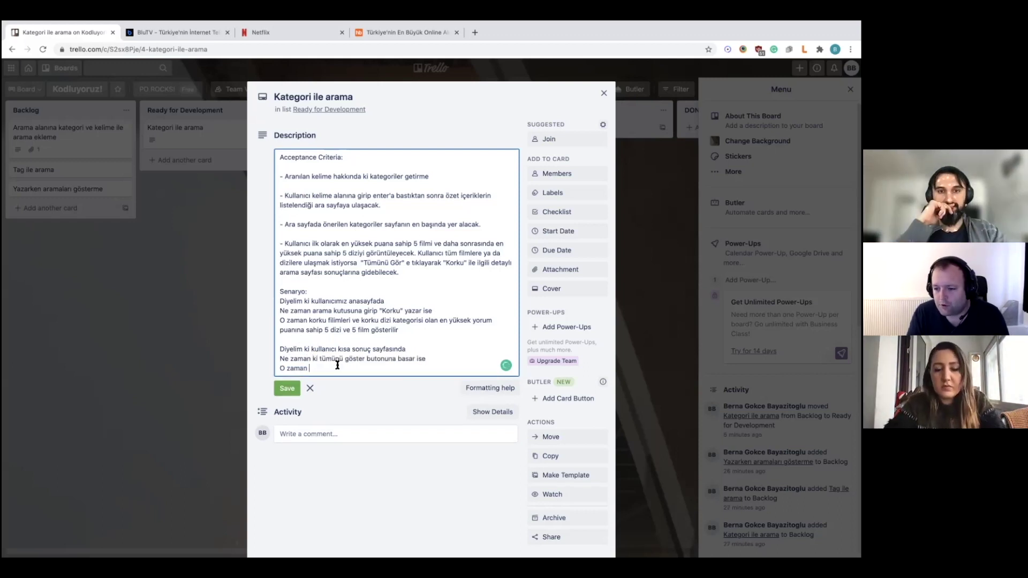
{"action": "type", "text": "k"}
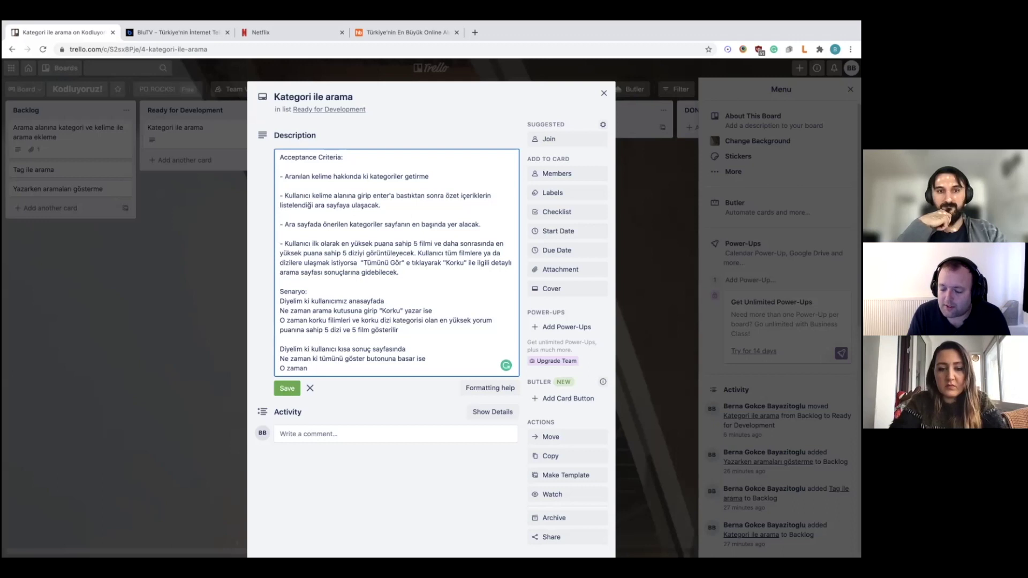
{"action": "type", "text": "orku kelime"}
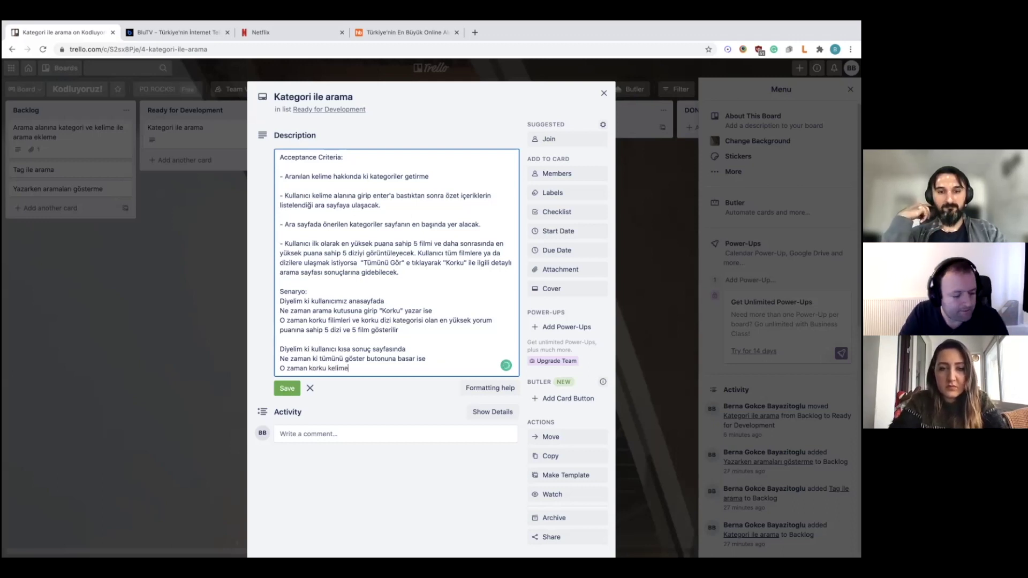
{"action": "type", "text": "si ile ilgili tüm sonuçların gösterildiği detaylı sonuç sayfasına gider"}
{"action": "key", "text": "Return"}
{"action": "key", "text": "Return"}
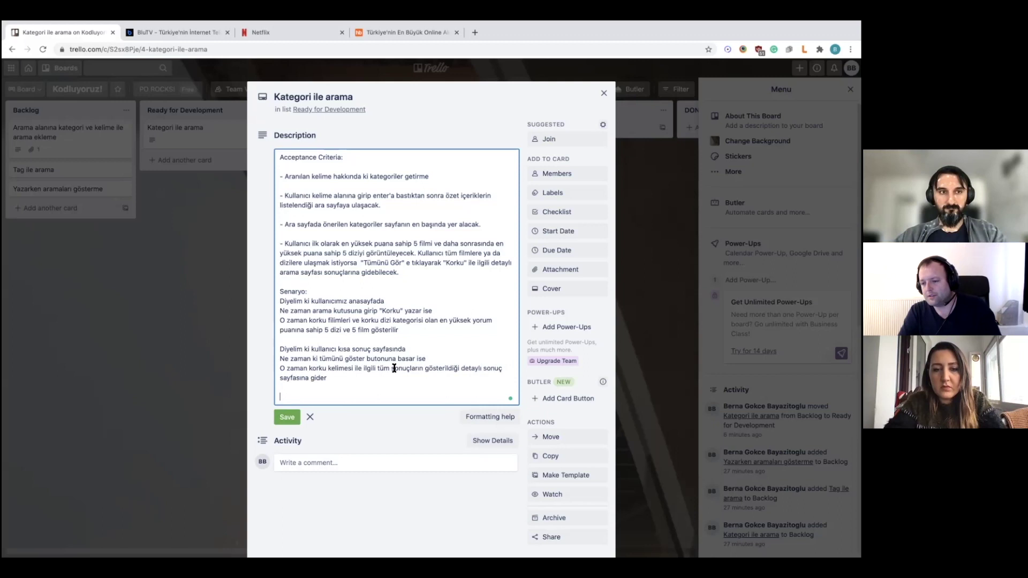
Add the line "Out of scope: Detayı sonuç sayfasının içeriği başka story'de yapılacaktır." below the scenarios and save the description
{"action": "type", "text": "No"}
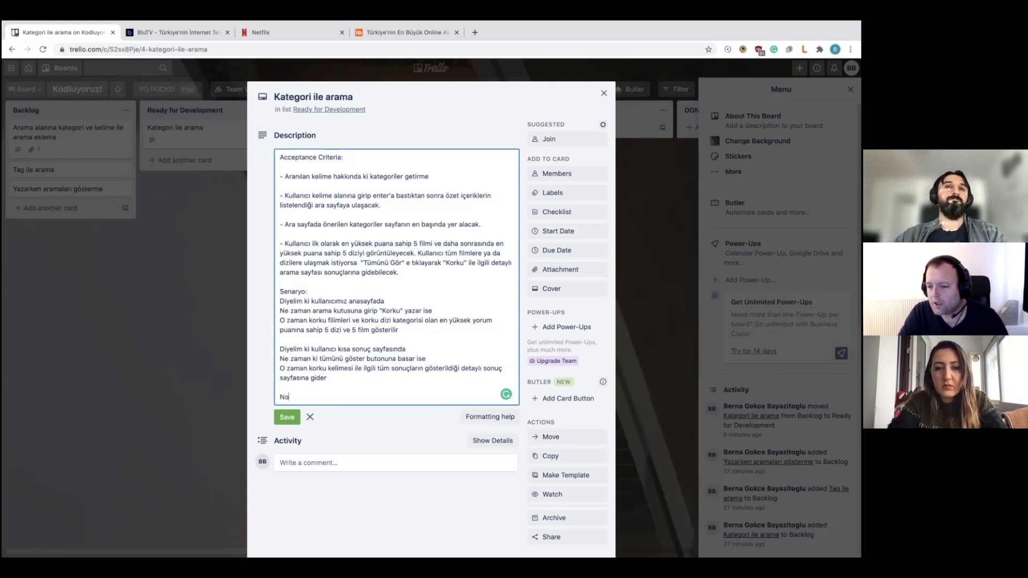
{"action": "type", "text": "t: Detayı sonuç sayfasının içeriği başka story'de yapılacaktır"}
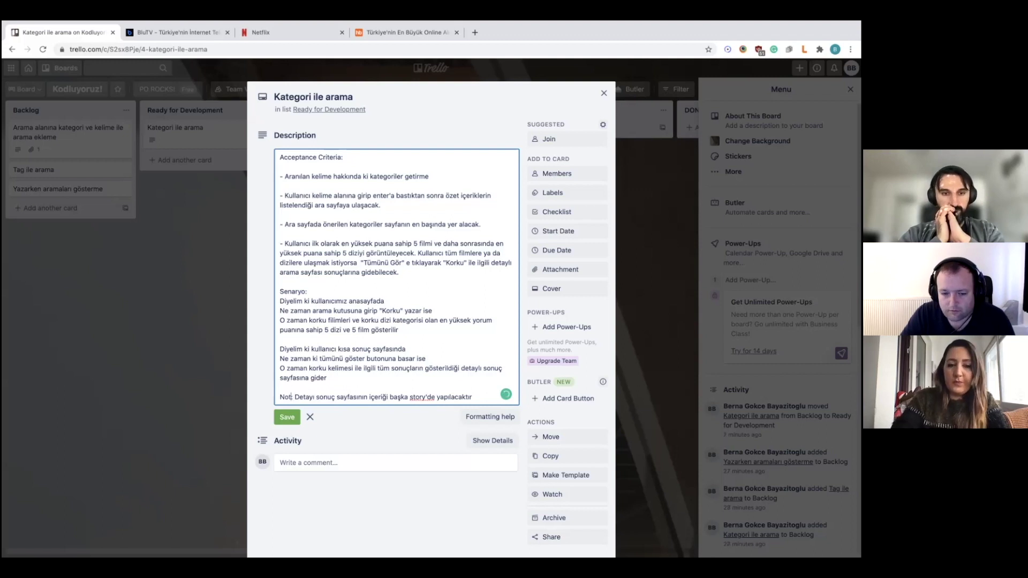
{"action": "key", "text": "BackSpace"}
{"action": "key", "text": "BackSpace"}
{"action": "key", "text": "BackSpace"}
{"action": "type", "text": "Out of scope:"}
{"action": "key", "text": "End"}
{"action": "type", "text": "."}
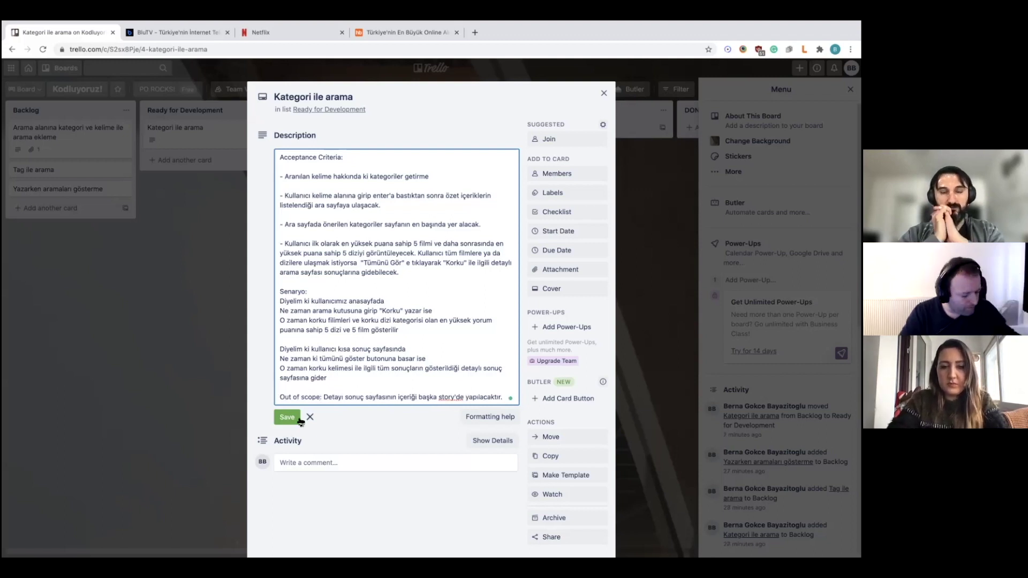
{"action": "left_click", "coordinate": [298, 418]}
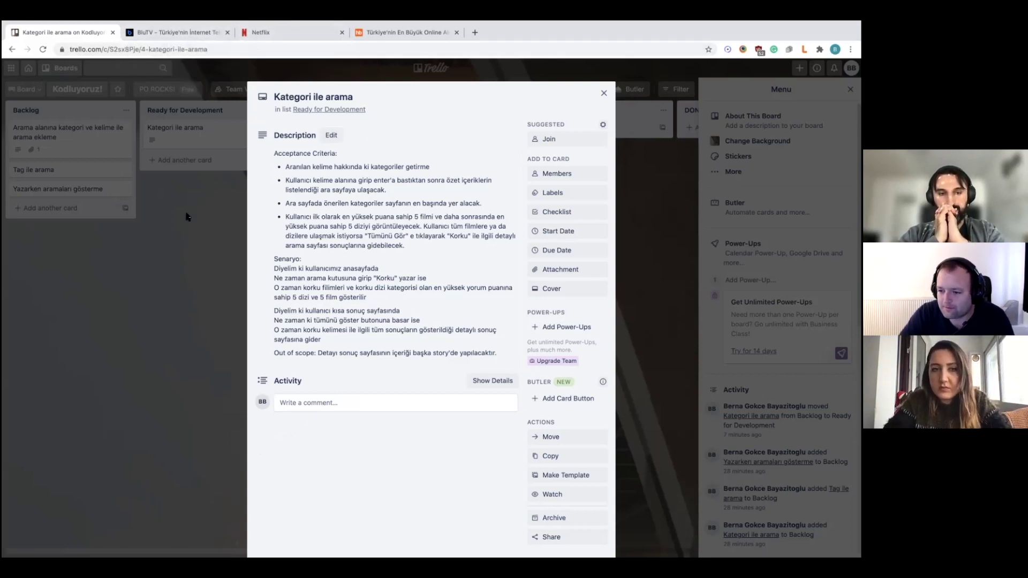
Switch to BluTV and search its catalogue for "deney" and for "korku"
{"action": "left_click", "coordinate": [168, 33]}
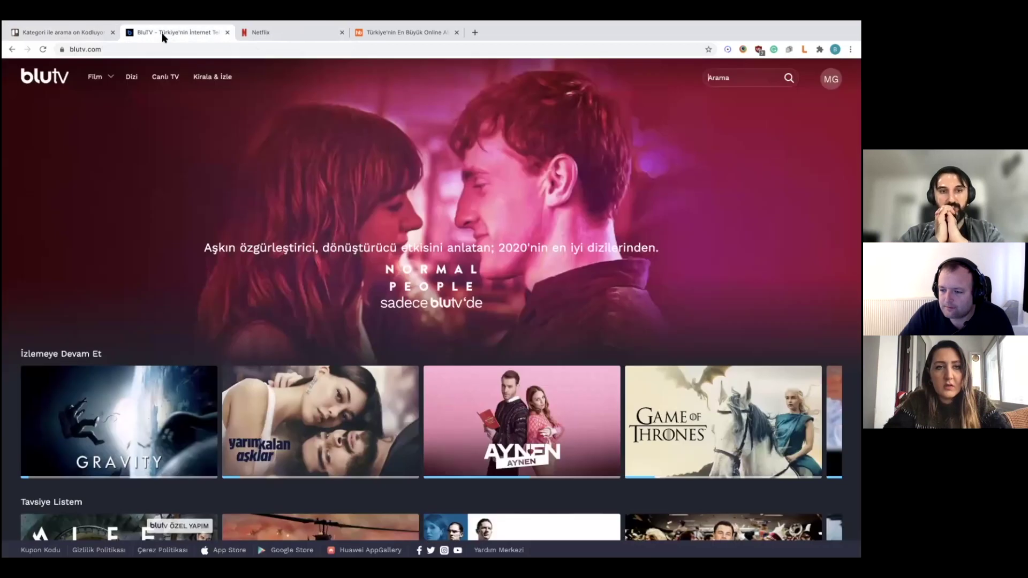
{"action": "key", "text": "ctrl+shift+Tab"}
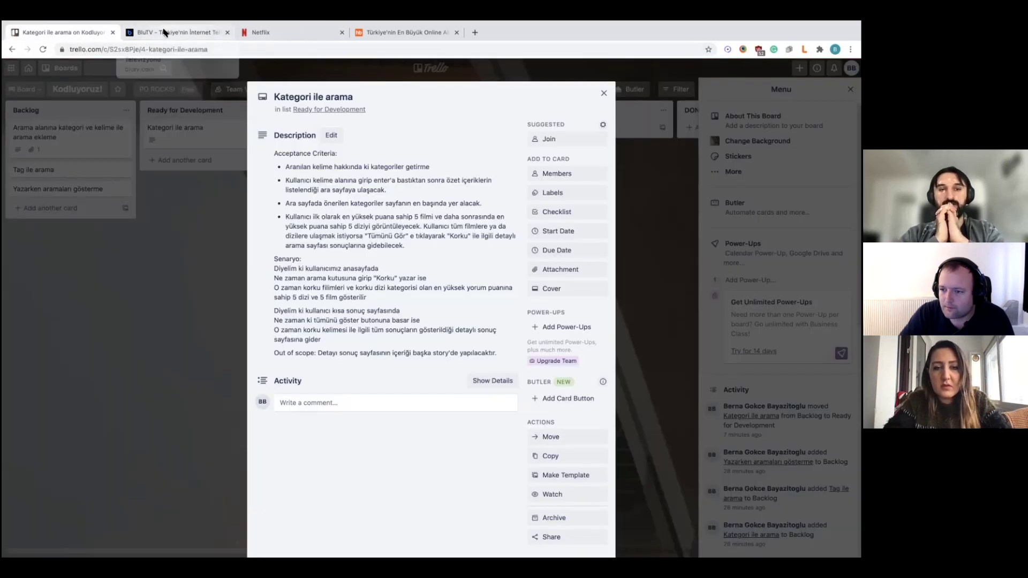
{"action": "left_click", "coordinate": [169, 32]}
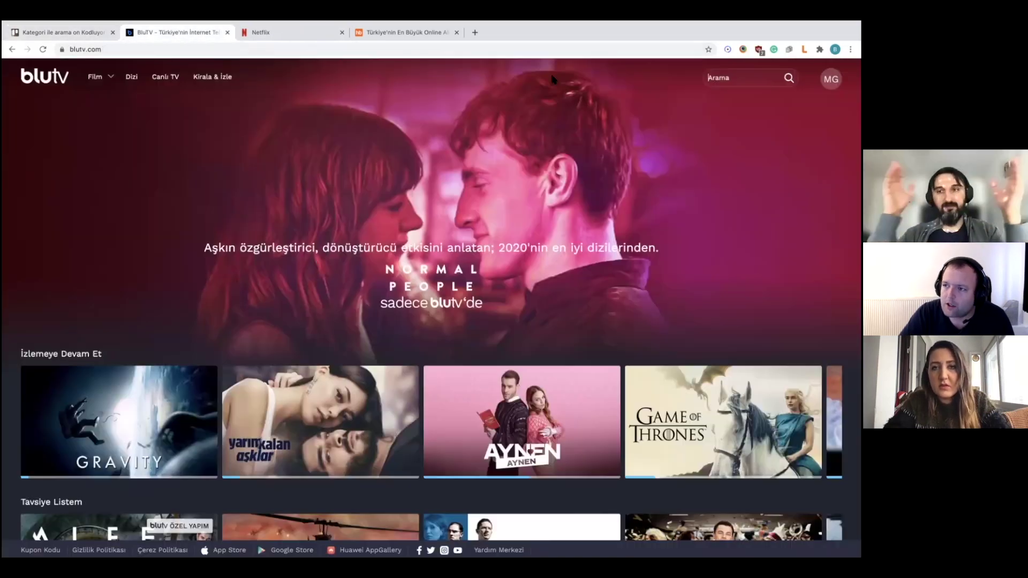
{"action": "left_click", "coordinate": [717, 78]}
{"action": "type", "text": "deney"}
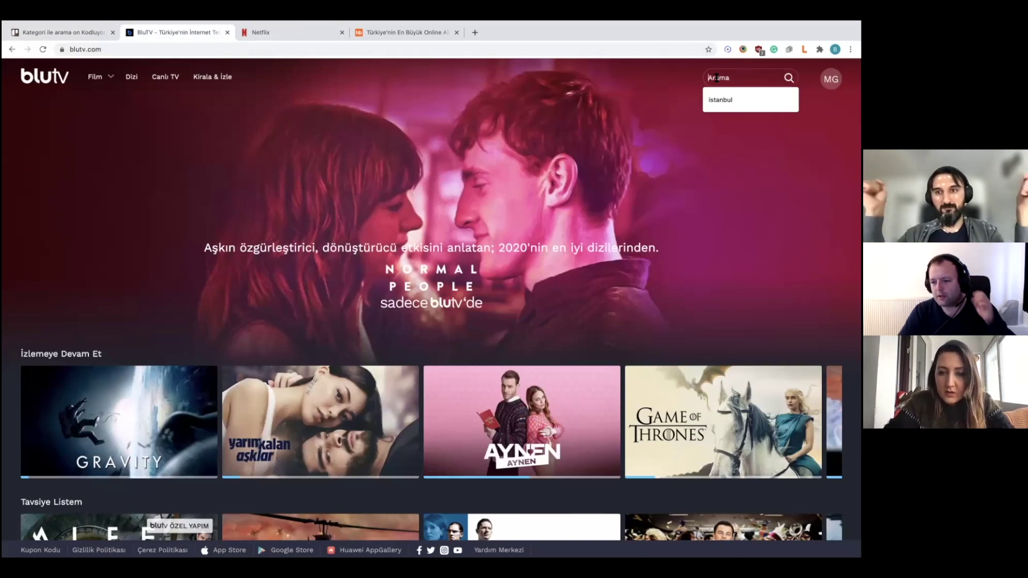
{"action": "key", "text": "Return"}
{"action": "key", "text": "super+a"}
{"action": "key", "text": "BackSpace"}
{"action": "type", "text": "korku"}
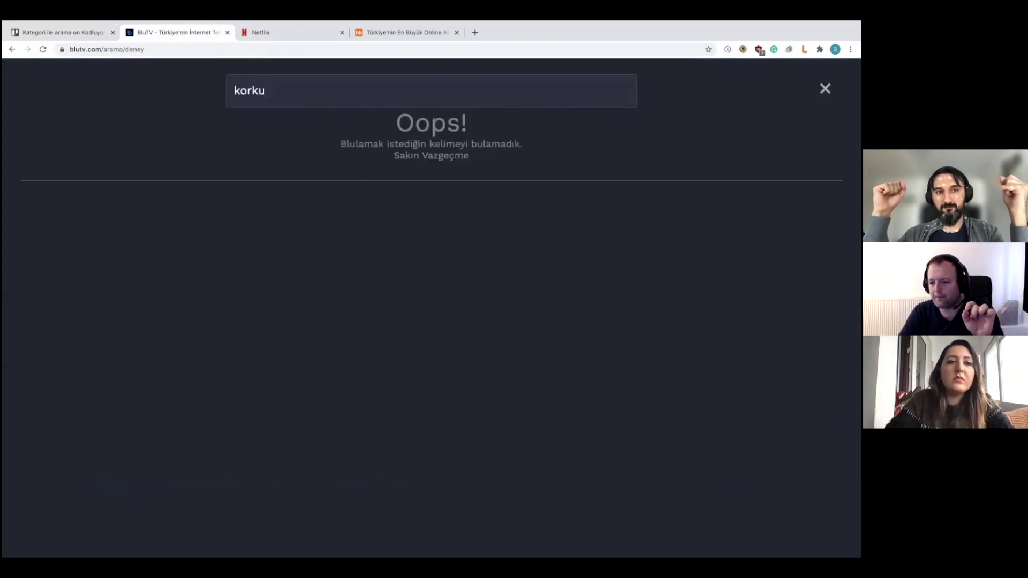
{"action": "key", "text": "Return"}
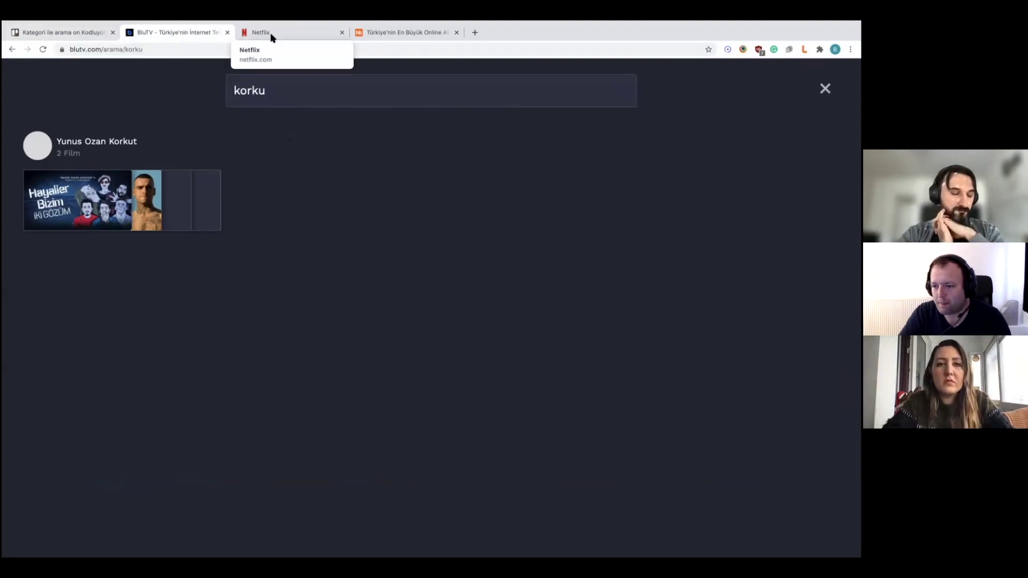
Return to the Trello card and add "Not: Şu anda ki arama sayfasına sonuçlar yönlendirilecek." below the out-of-scope line of its description
{"action": "left_click", "coordinate": [65, 32]}
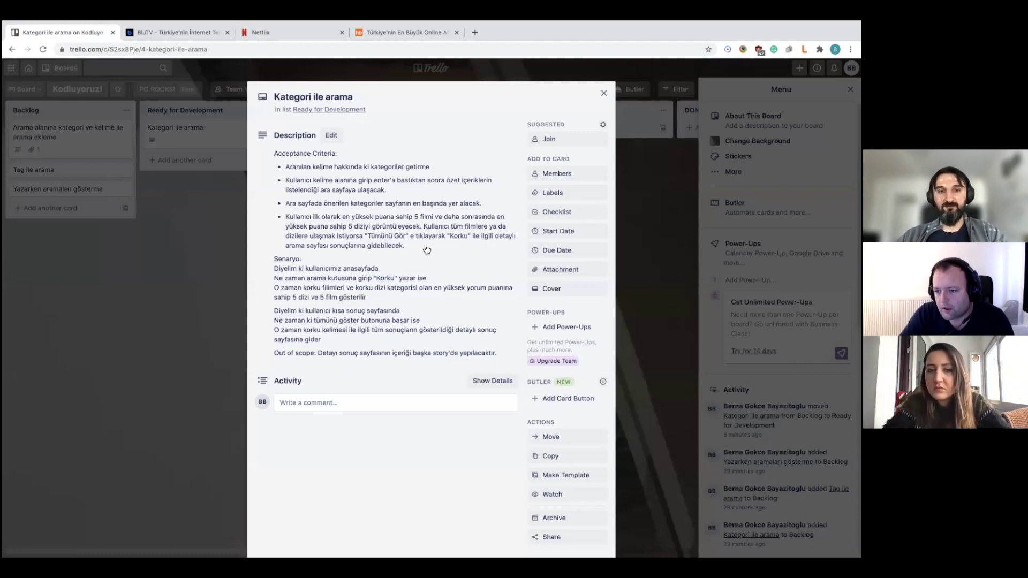
{"action": "left_click", "coordinate": [333, 335]}
{"action": "key", "text": "Return"}
{"action": "type", "text": "Nor"}
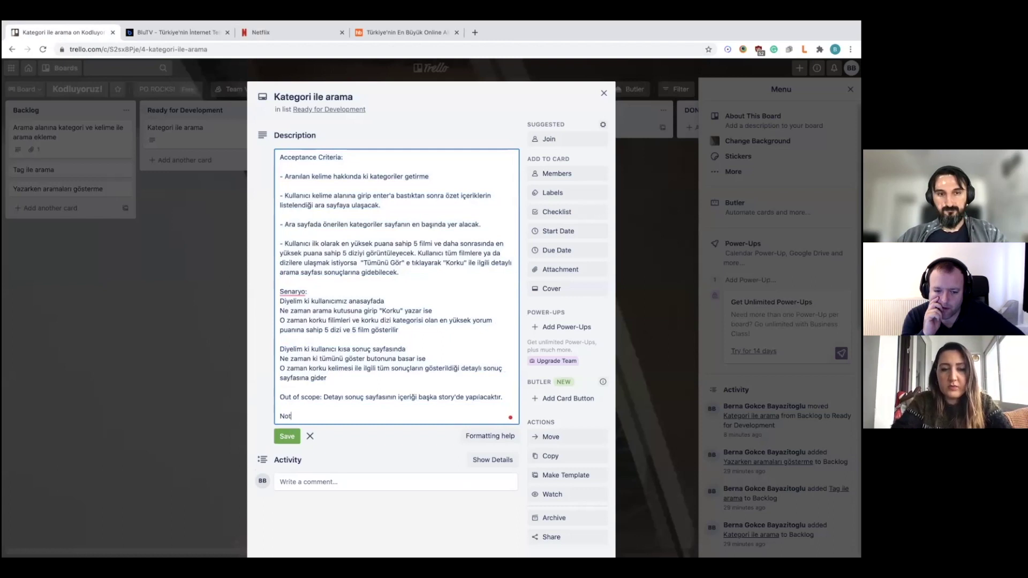
{"action": "type", "text": ": "}
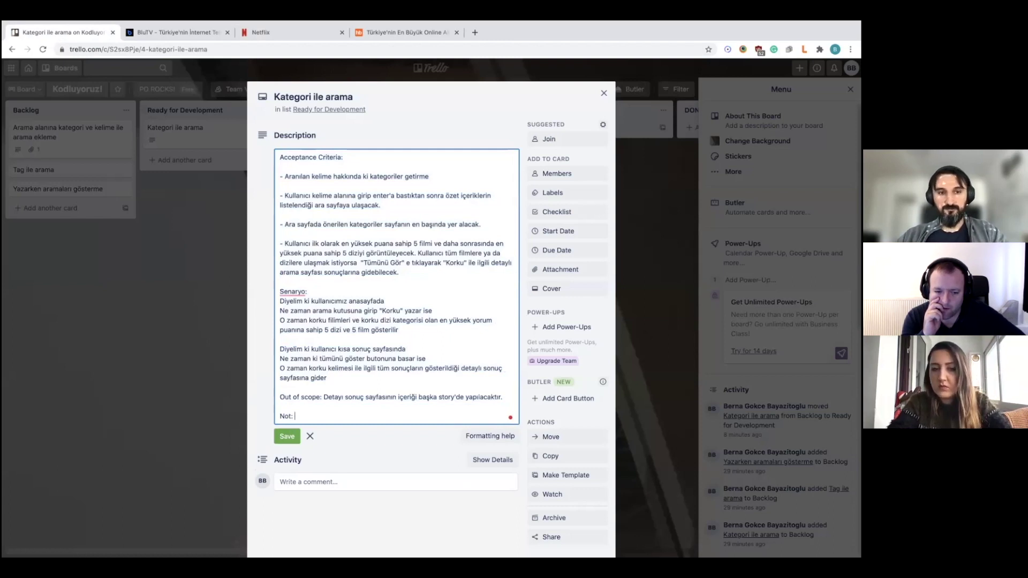
{"action": "type", "text": "Şu anda ki arama sayfasına sonu"}
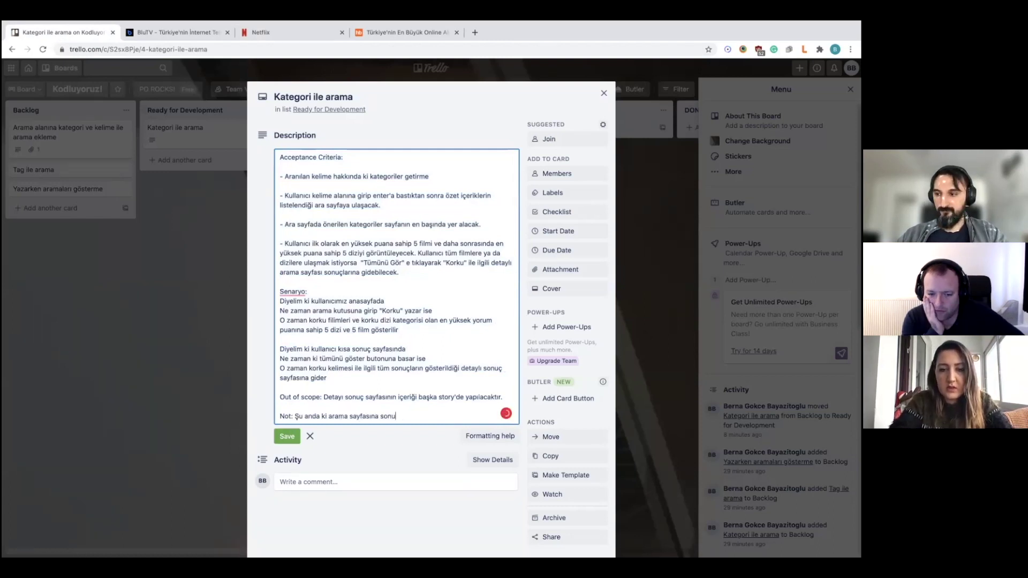
{"action": "type", "text": "çlar t"}
{"action": "type", "text": "önlendirilecek."}
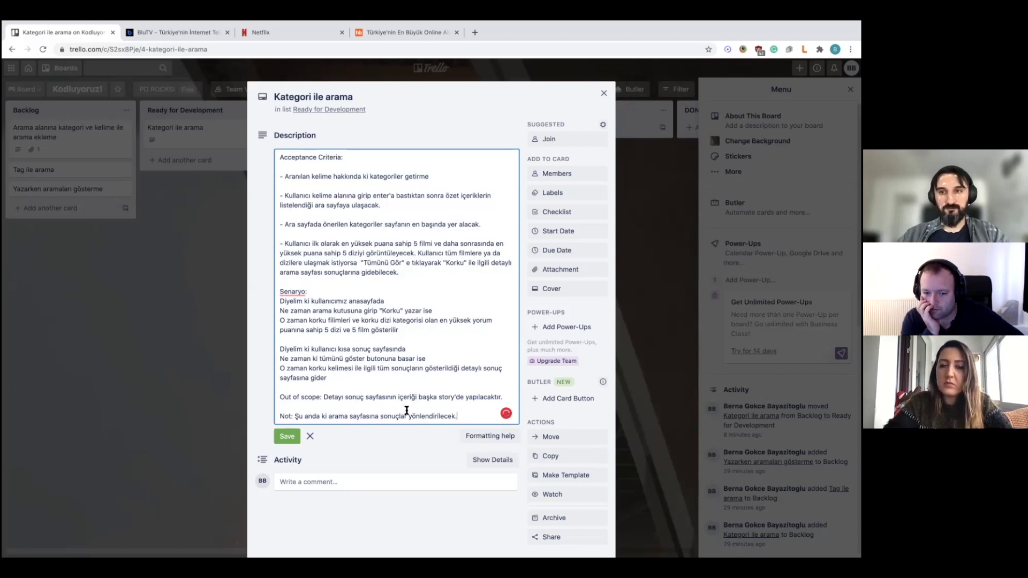
Append "(Feature flag kullanılabilir)" to the note, save the description and close the card
{"action": "type", "text": " (Fe"}
{"action": "type", "text": "ature flag kullanılabilir)"}
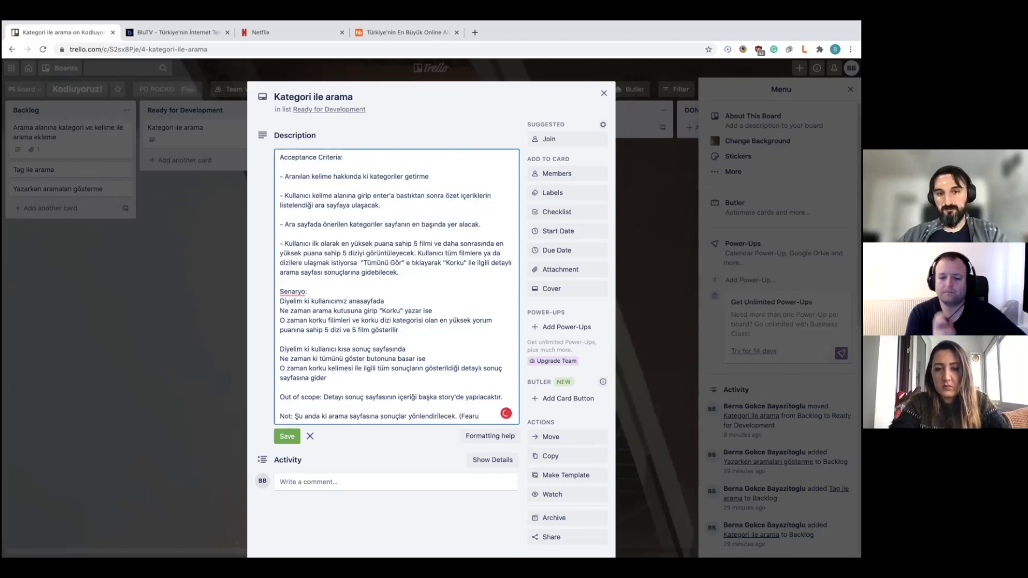
{"action": "left_click", "coordinate": [286, 438]}
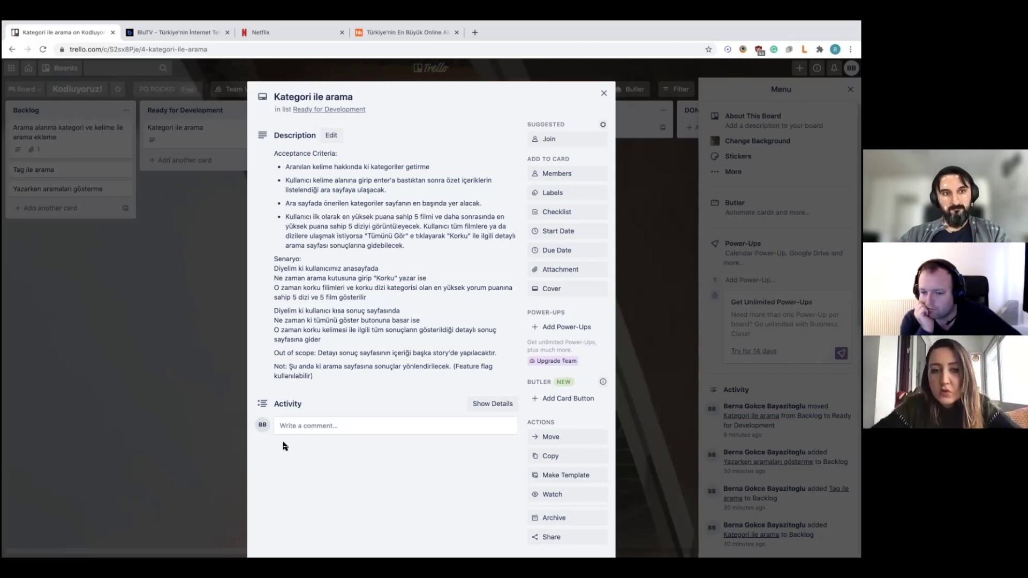
{"action": "key", "text": "Escape"}
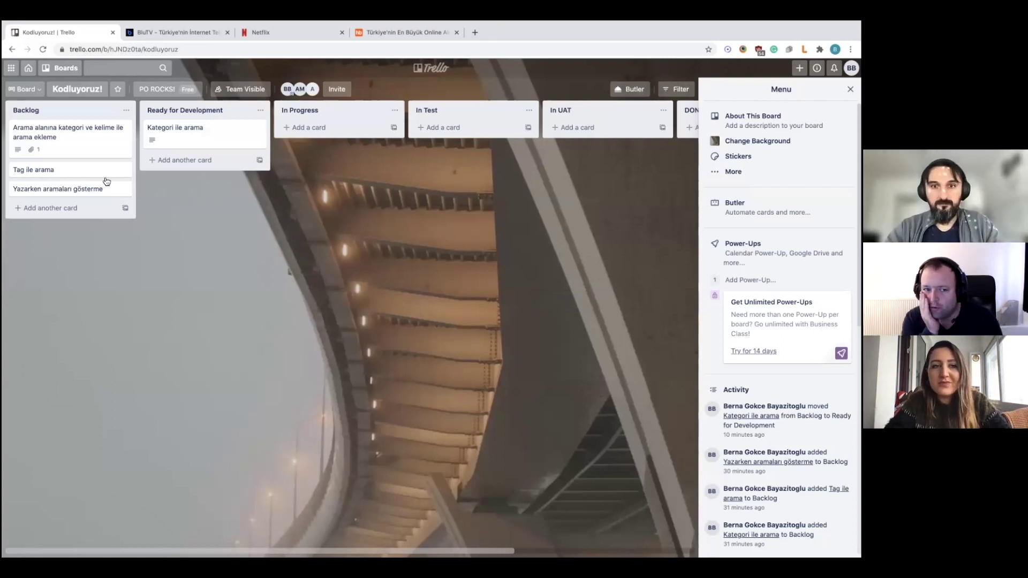
Move the "Kategori ile arama" card from Ready for Development to In Progress and open it
{"action": "left_click", "coordinate": [164, 133]}
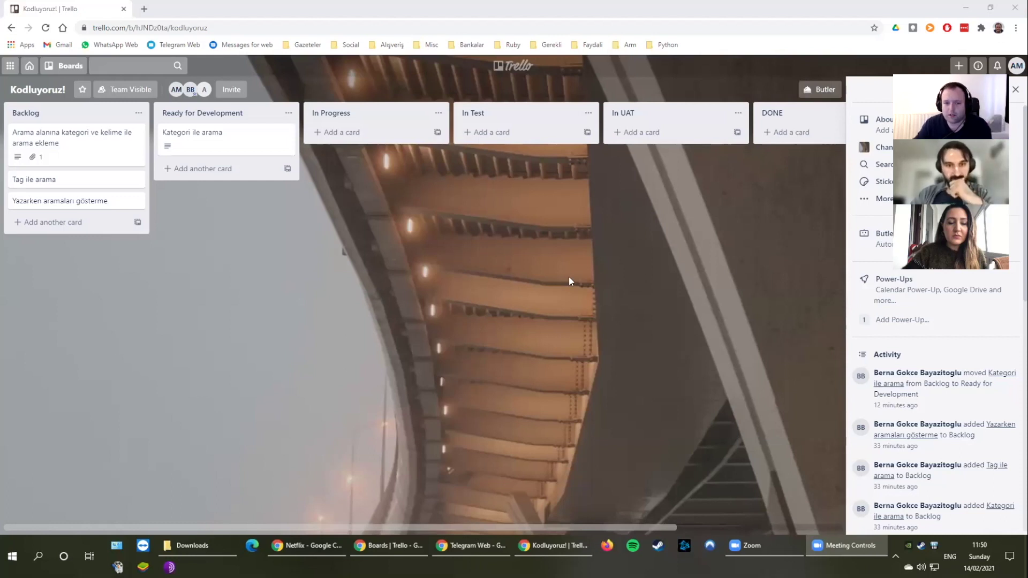
{"action": "left_click_drag", "start_coordinate": [212, 145], "coordinate": [360, 143]}
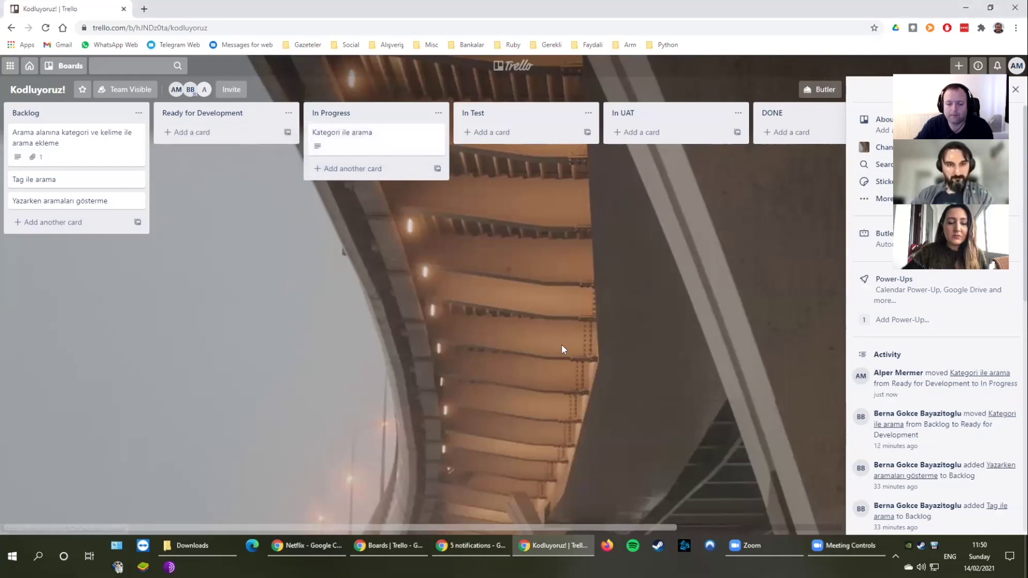
{"action": "left_click", "coordinate": [382, 141]}
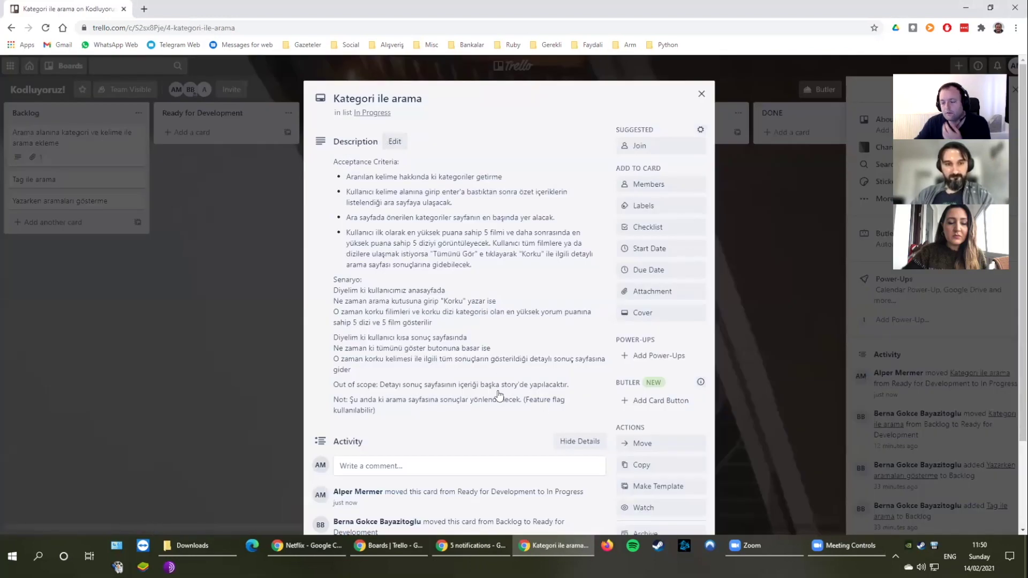
Add "Tech Notes:", "Unit test icerigi:" and the item "Arama kutusunda kabul edilen veya edilmeyen karakterler test edilecek" at the end of the description
{"action": "left_click", "coordinate": [561, 309]}
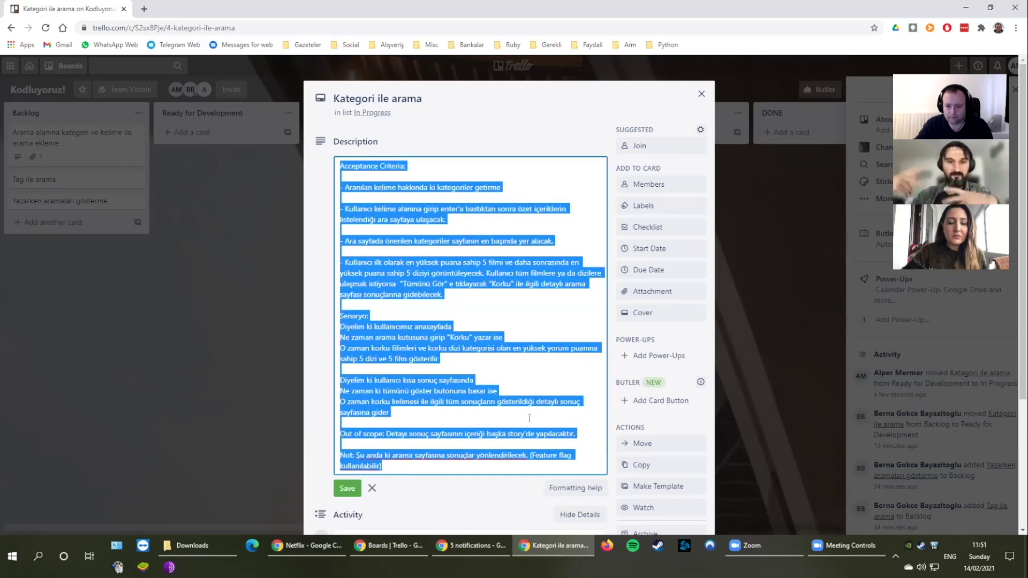
{"action": "scroll", "coordinate": [444, 375], "scroll_direction": "down", "scroll_amount": 3}
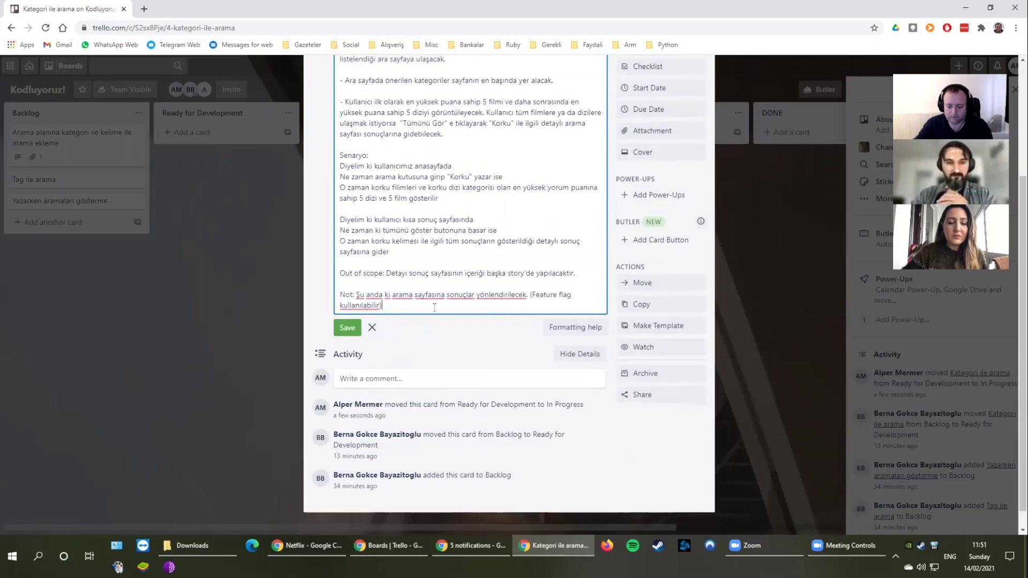
{"action": "key", "text": "Return"}
{"action": "key", "text": "Return"}
{"action": "type", "text": "Unit test icerigi:"}
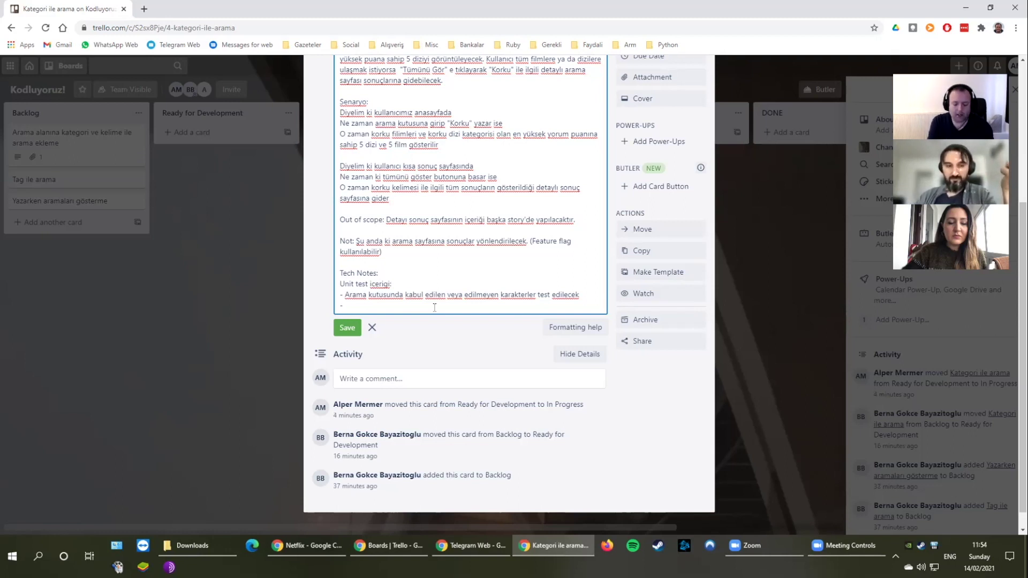
Begin a second unit test item with "Guvenlik oge"
{"action": "type", "text": "Gu"}
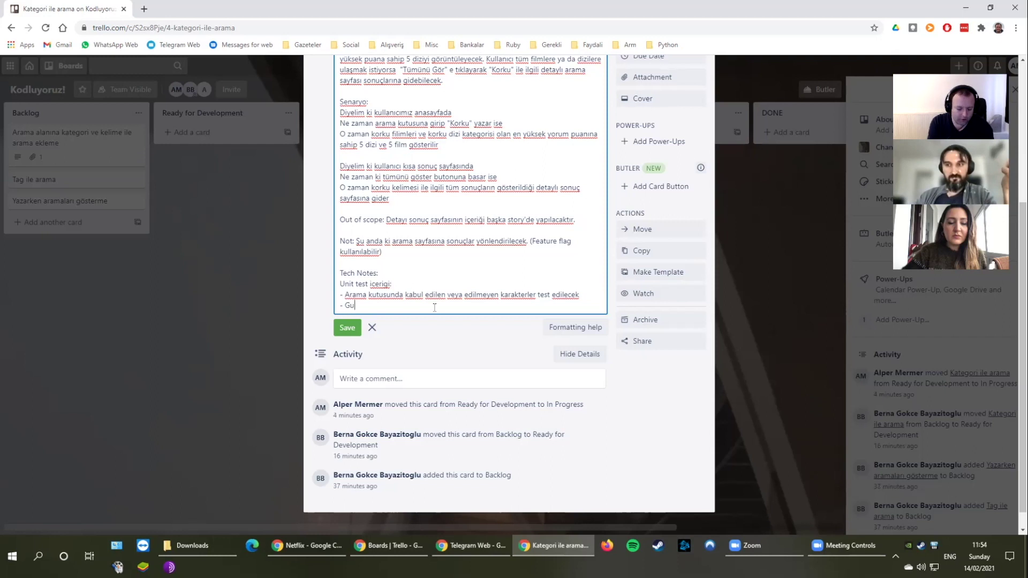
{"action": "type", "text": "venlik ogeer"}
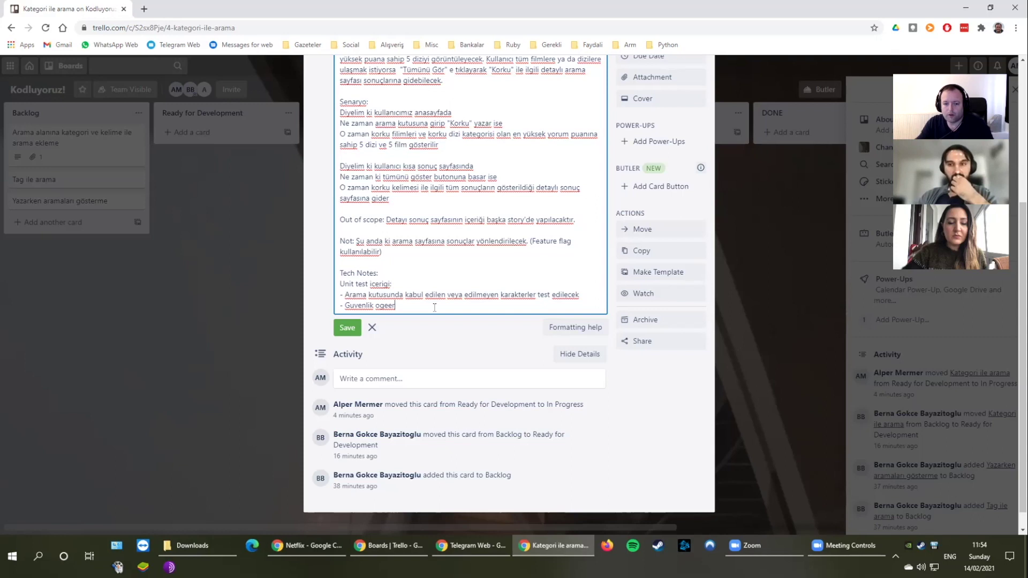
{"action": "key", "text": "BackSpace"}
{"action": "key", "text": "BackSpace"}
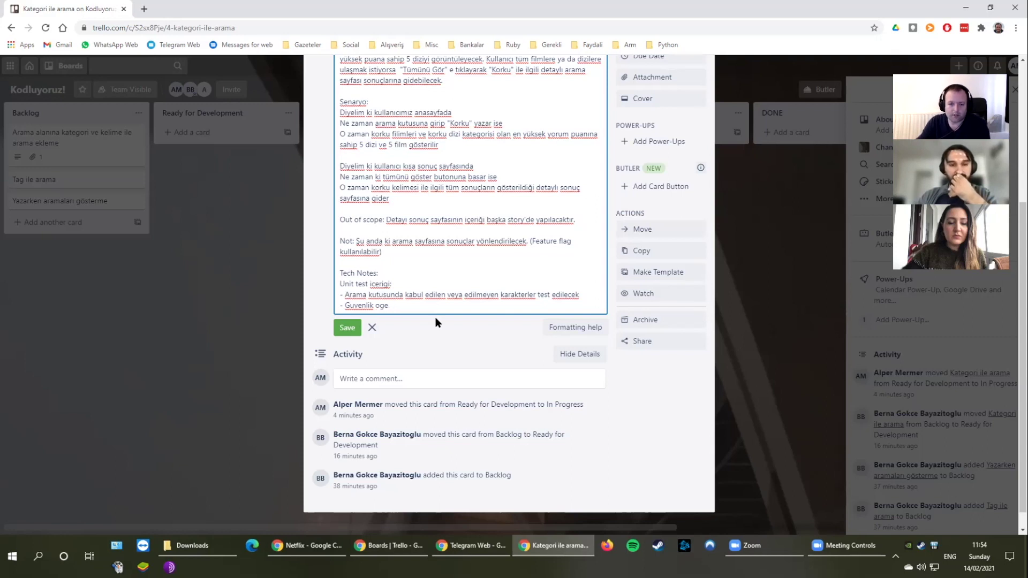
Open a parenthesis at the end of the second acceptance criterion, after "ara sayfaya ulaşacak."
{"action": "scroll", "coordinate": [500, 203], "scroll_direction": "up", "scroll_amount": 4}
{"action": "left_click", "coordinate": [500, 203]}
{"action": "type", "text": "("}
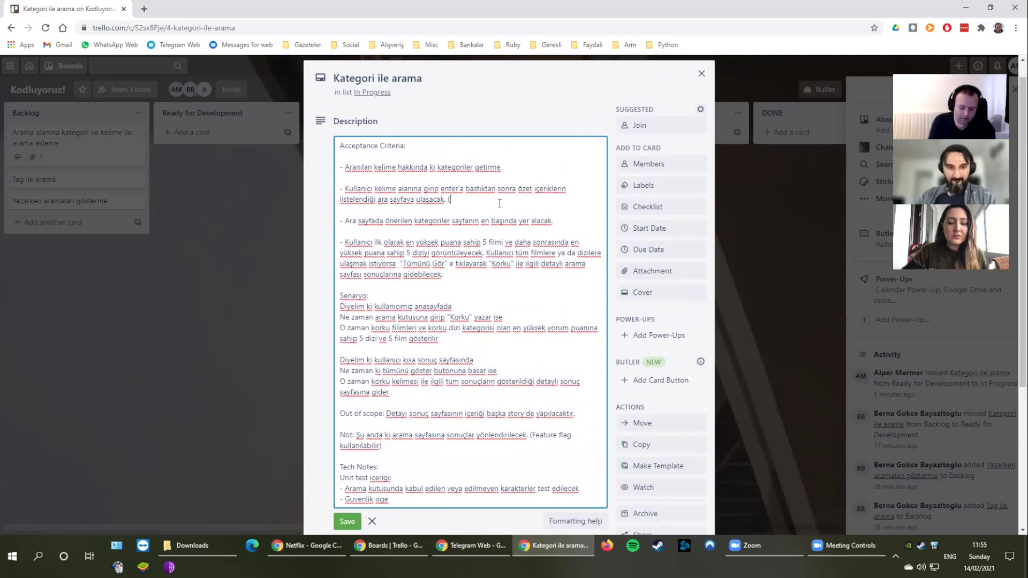
{"action": "type", "text": "<>"}
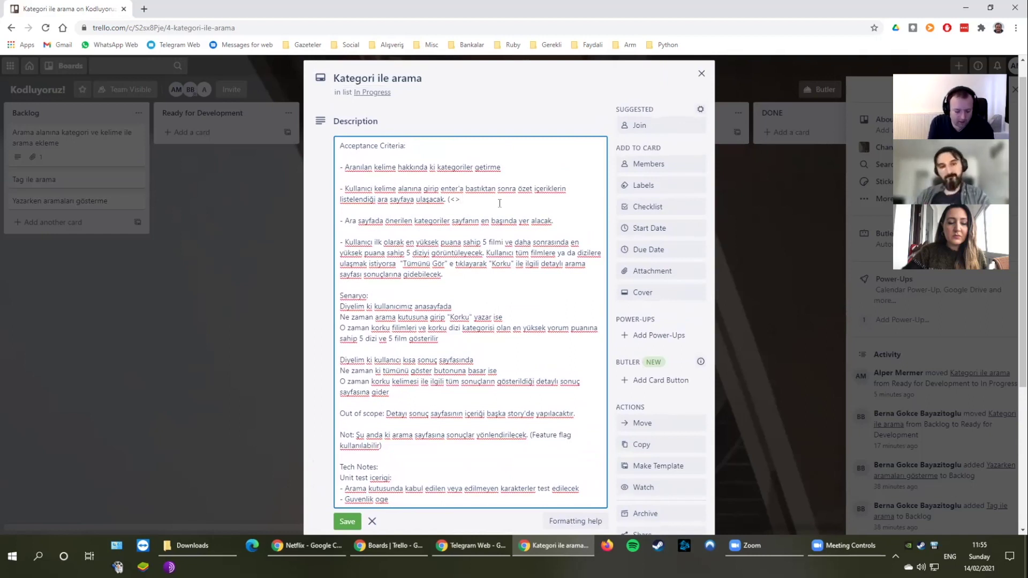
{"action": "type", "text": "$"}
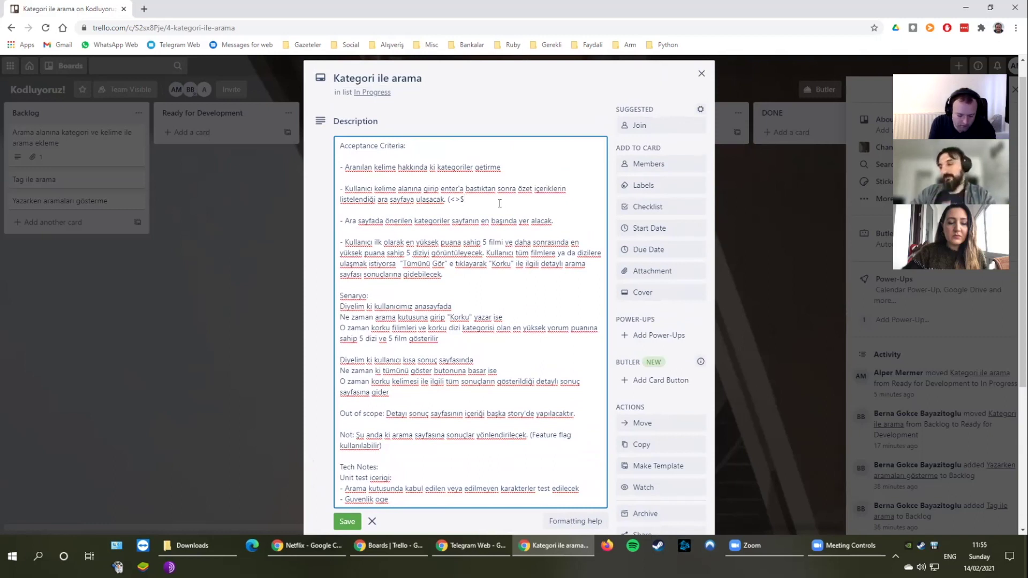
{"action": "type", "text": "^"}
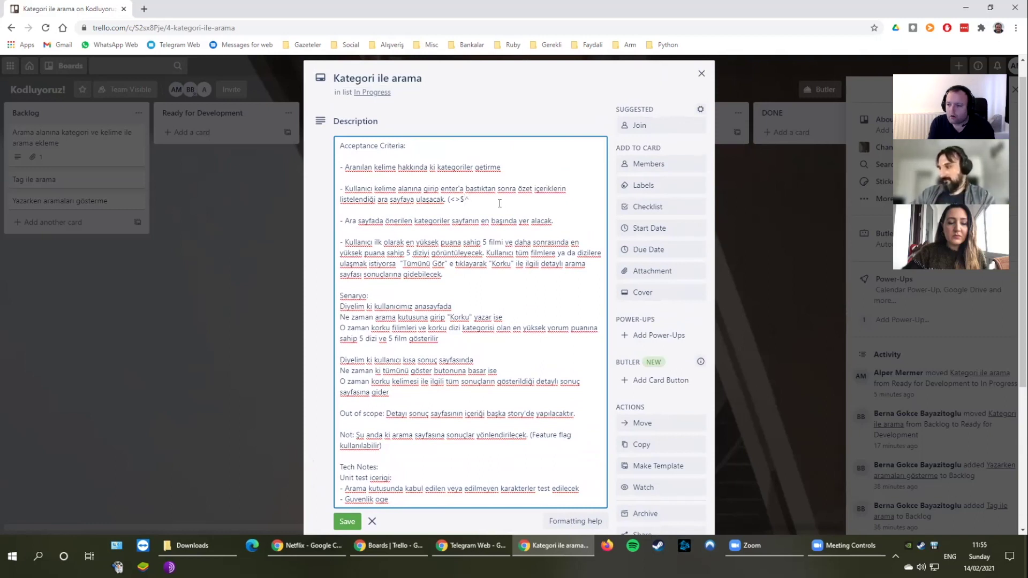
{"action": "key", "text": "BackSpace"}
{"action": "key", "text": "BackSpace"}
{"action": "key", "text": "BackSpace"}
{"action": "key", "text": "BackSpace"}
Complete the remark on the second acceptance criterion as "(alfa numerik karakterler haricinde giris yapilamayacak)"
{"action": "type", "text": "(alt kategoriler ve içerikler de listelenecek)"}
{"action": "scroll", "coordinate": [500, 204], "scroll_direction": "down", "scroll_amount": 3}
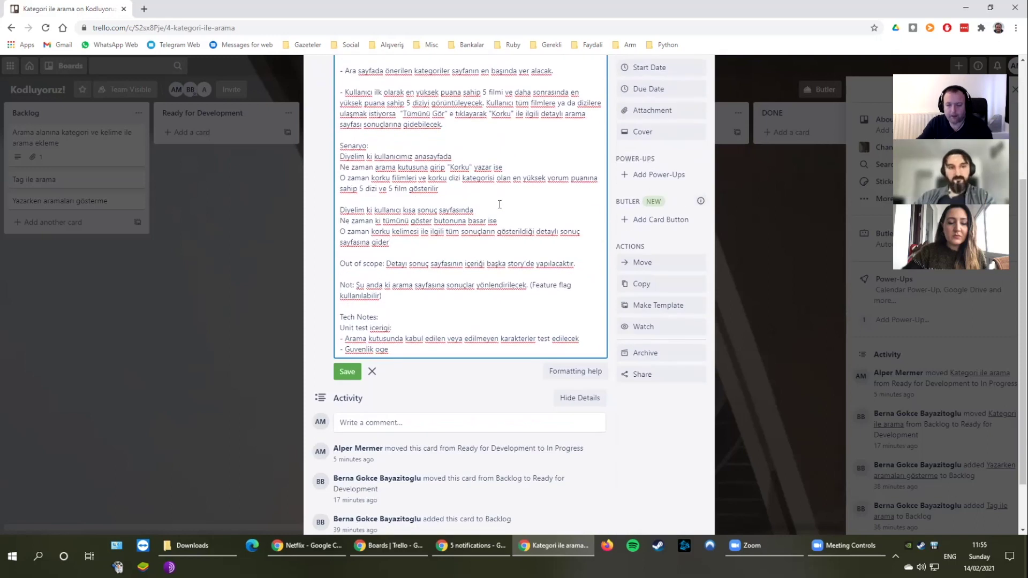
{"action": "scroll", "coordinate": [500, 204], "scroll_direction": "up", "scroll_amount": 2}
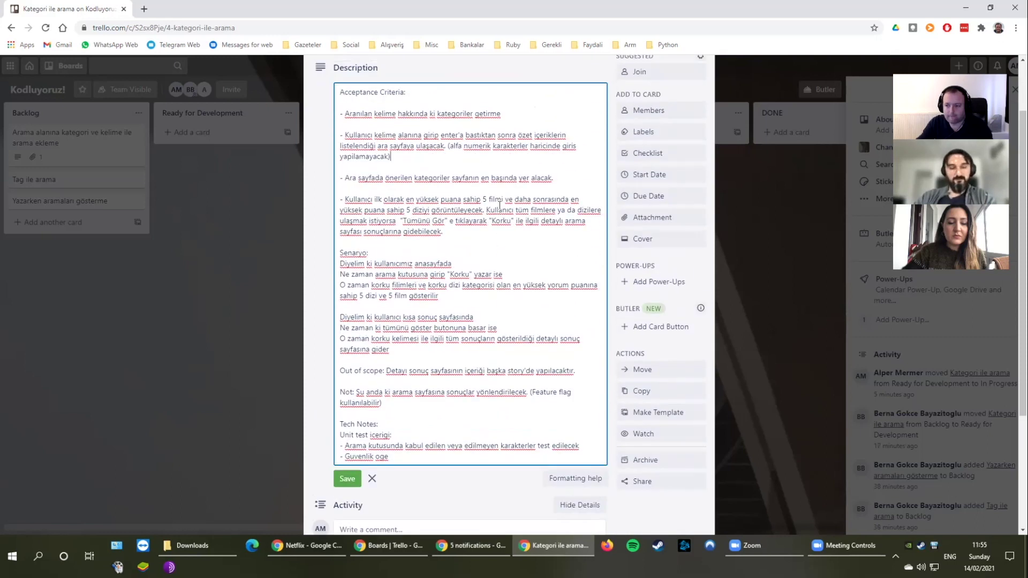
Insert "ve noktalama isaretleri" after "karakterler" in the parenthesized remark of the second acceptance criterion
{"action": "left_click", "coordinate": [527, 146]}
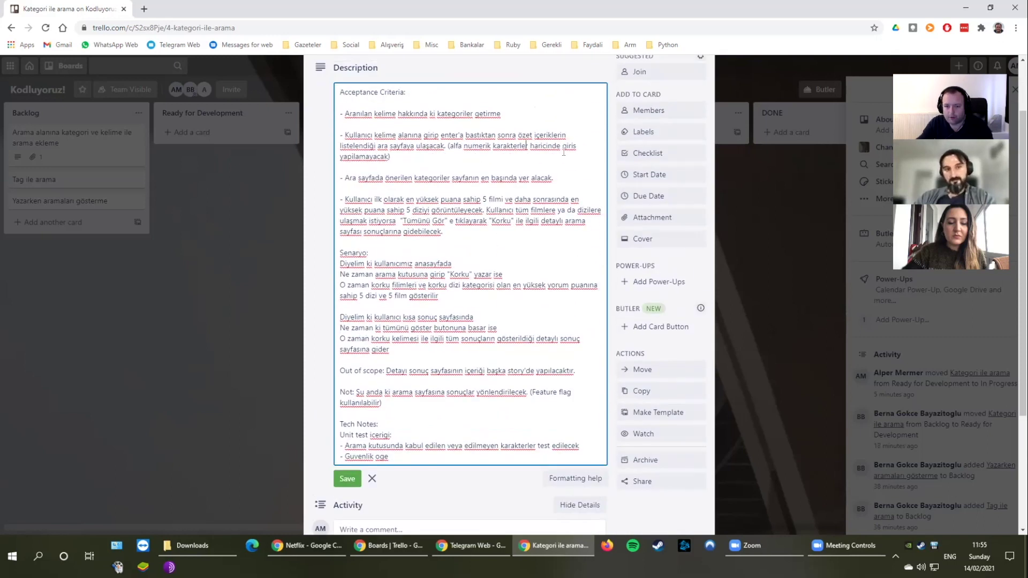
{"action": "type", "text": "ve nokt"}
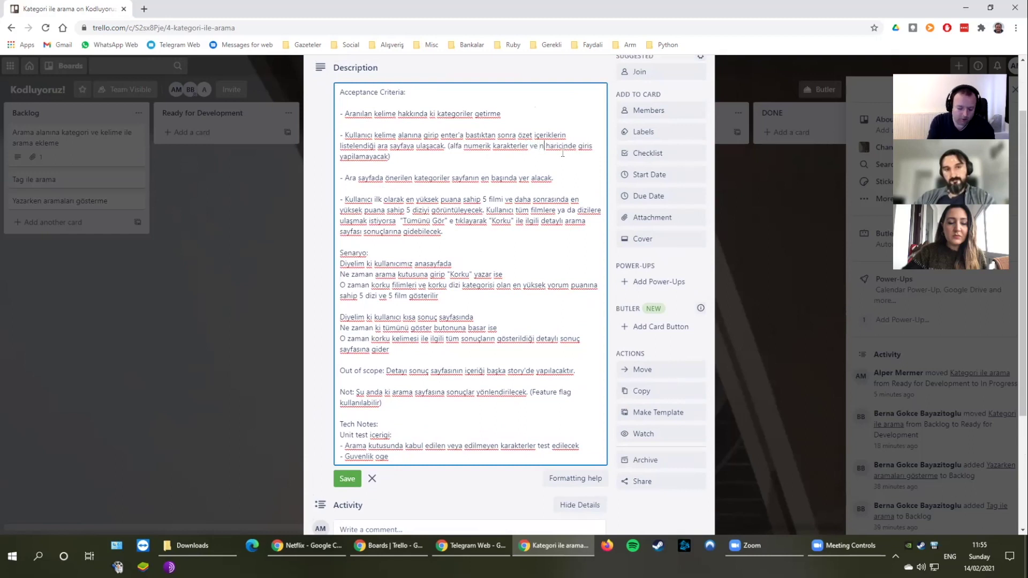
{"action": "type", "text": "alama "}
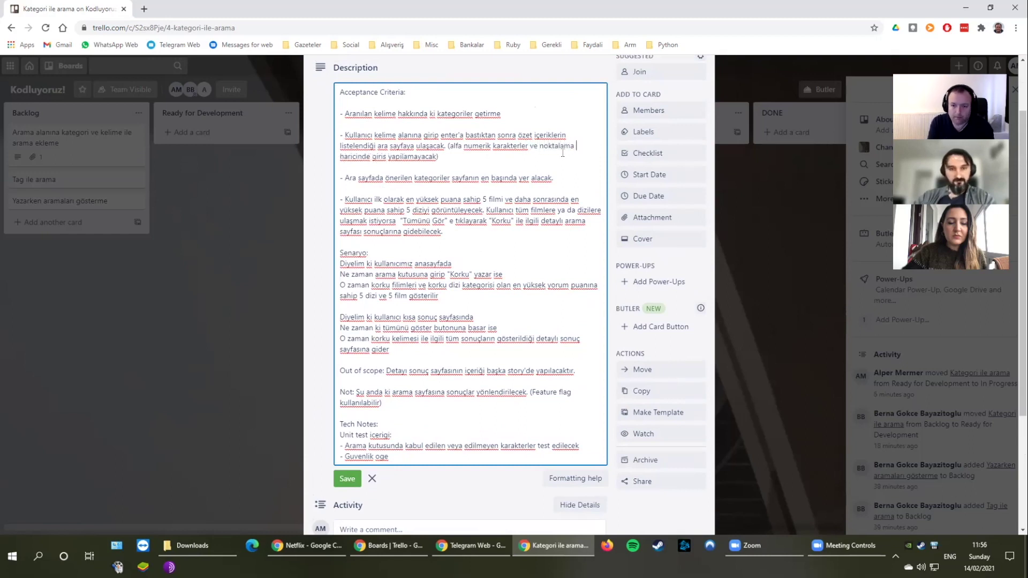
{"action": "type", "text": "isaretleri"}
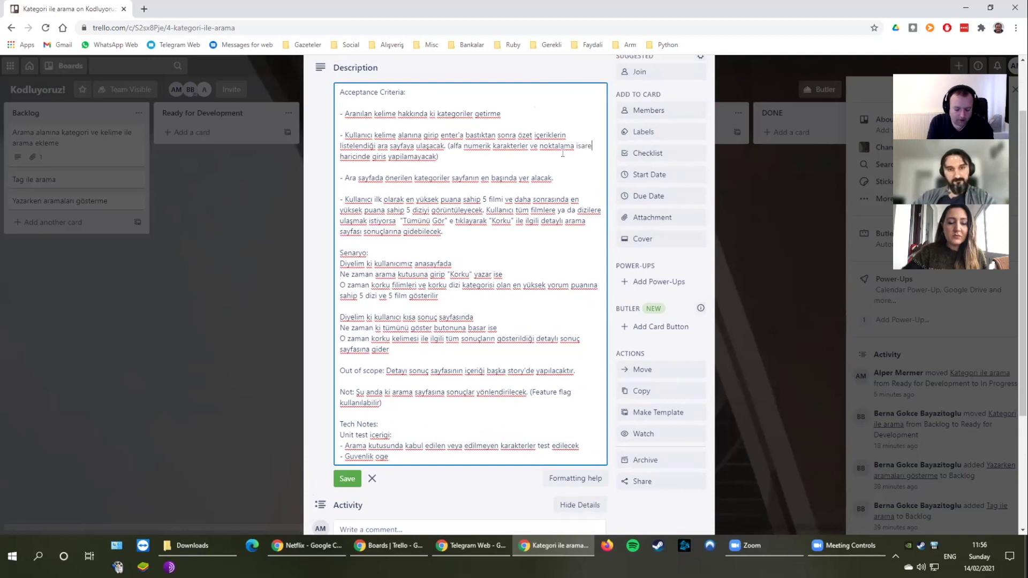
Extend the second unit test item under Tech Notes to read "Guvenlik ogeleri "SQL Injection' a karsi arama"
{"action": "scroll", "coordinate": [438, 344], "scroll_direction": "down", "scroll_amount": 2}
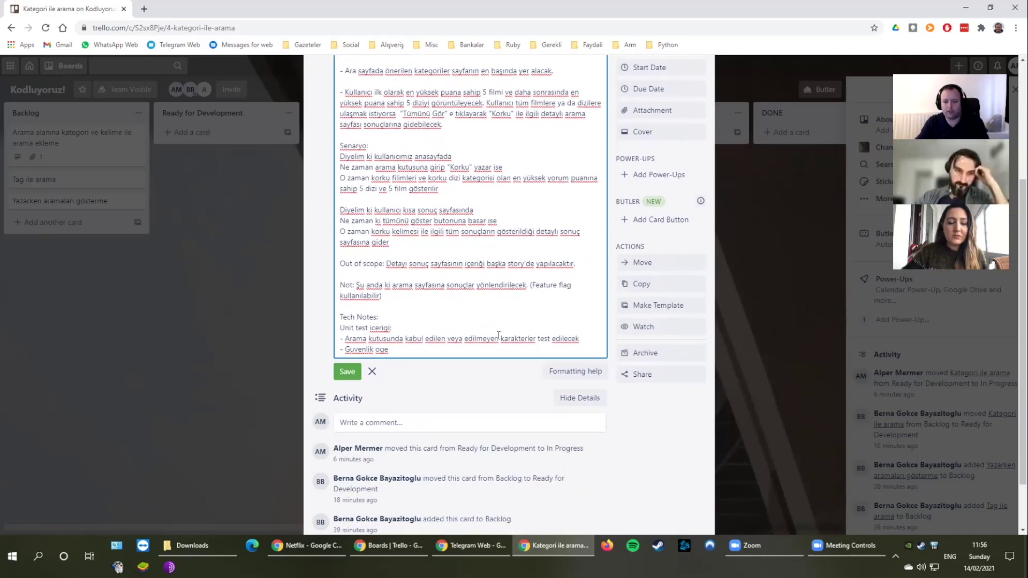
{"action": "scroll", "coordinate": [571, 334], "scroll_direction": "up", "scroll_amount": 1}
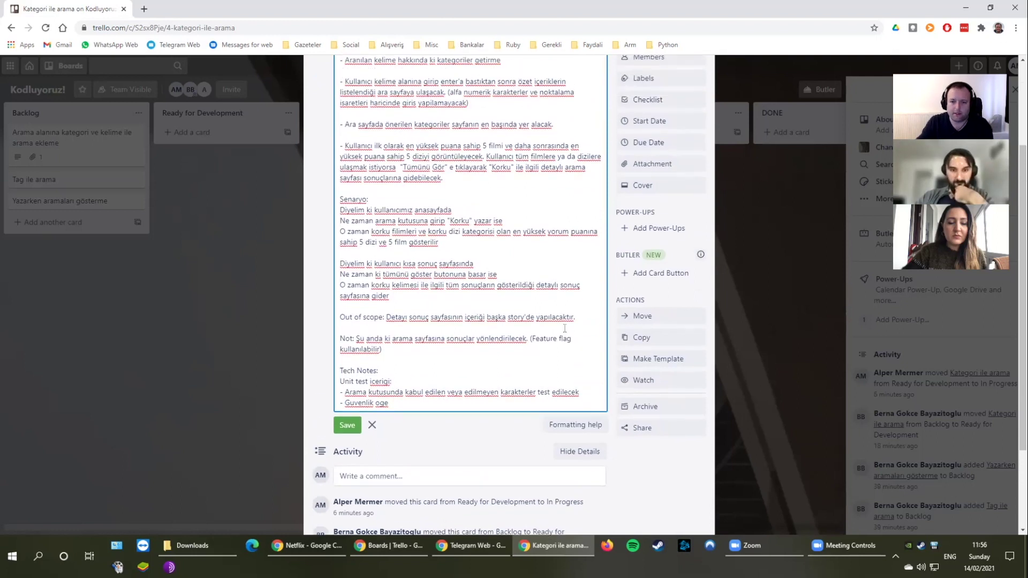
{"action": "scroll", "coordinate": [495, 362], "scroll_direction": "down", "scroll_amount": 1}
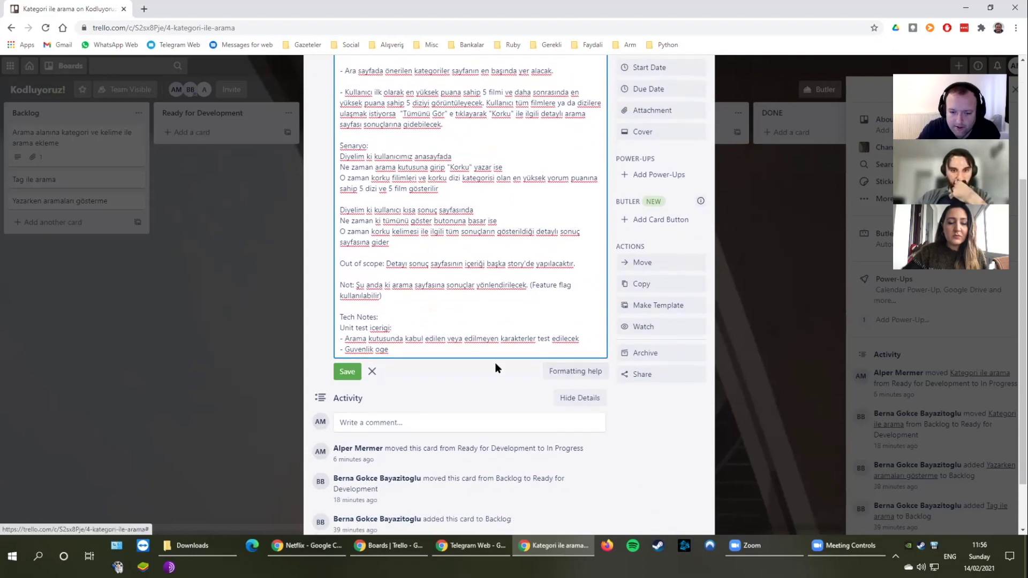
{"action": "type", "text": "leri "}
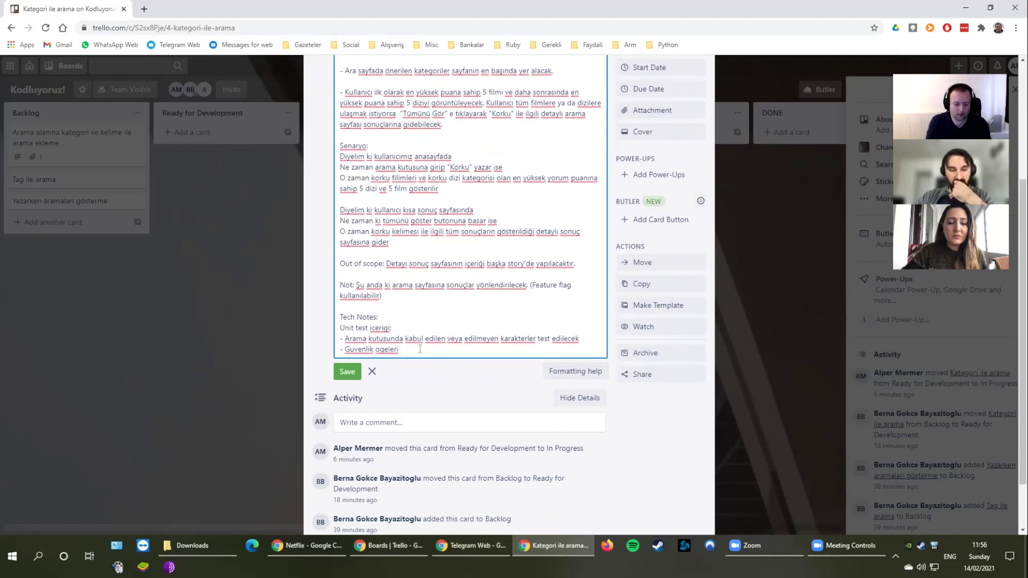
{"action": "type", "text": "\"SQL Injection"}
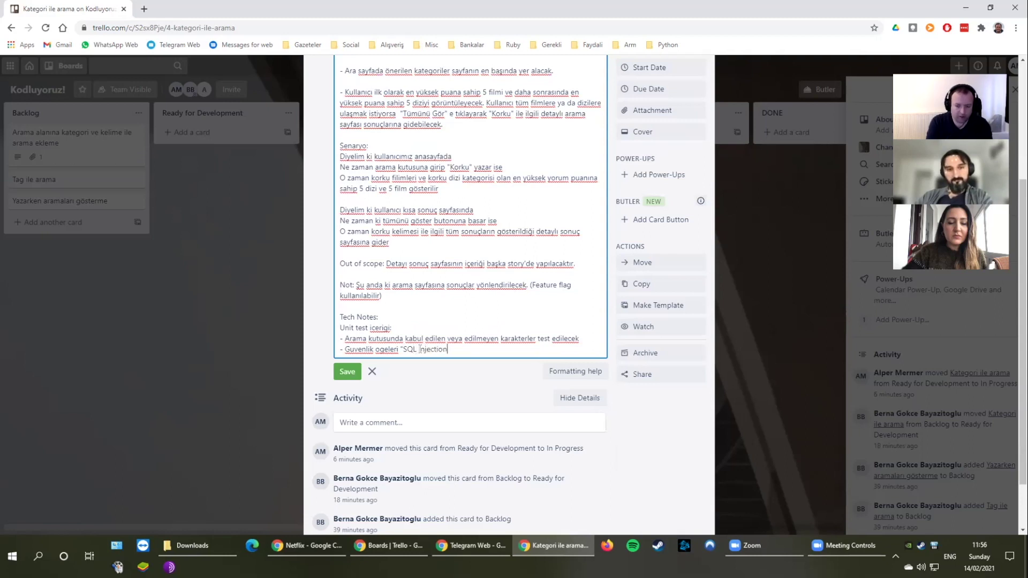
{"action": "type", "text": " a karsi arama"}
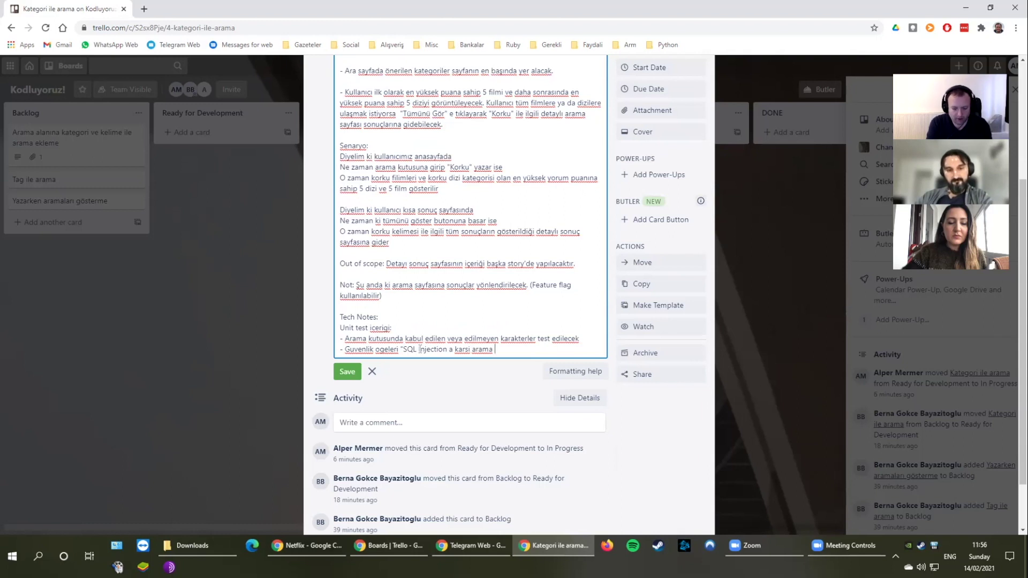
{"action": "left_click", "coordinate": [446, 350]}
{"action": "type", "text": "terimleri"}
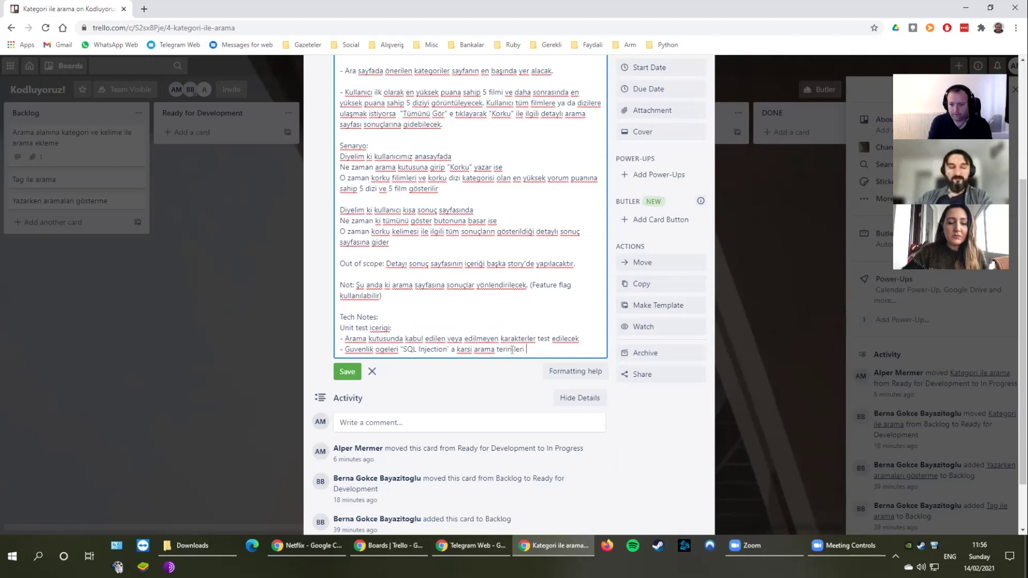
{"action": "key", "text": "BackSpace"}
{"action": "key", "text": "BackSpace"}
{"action": "key", "text": "BackSpace"}
{"action": "key", "text": "BackSpace"}
{"action": "key", "text": "BackSpace"}
{"action": "key", "text": "BackSpace"}
{"action": "key", "text": "BackSpace"}
{"action": "key", "text": "BackSpace"}
{"action": "key", "text": "BackSpace"}
{"action": "key", "text": "BackSpace"}
{"action": "key", "text": "BackSpace"}
{"action": "key", "text": "BackSpace"}
{"action": "key", "text": "BackSpace"}
{"action": "key", "text": "BackSpace"}
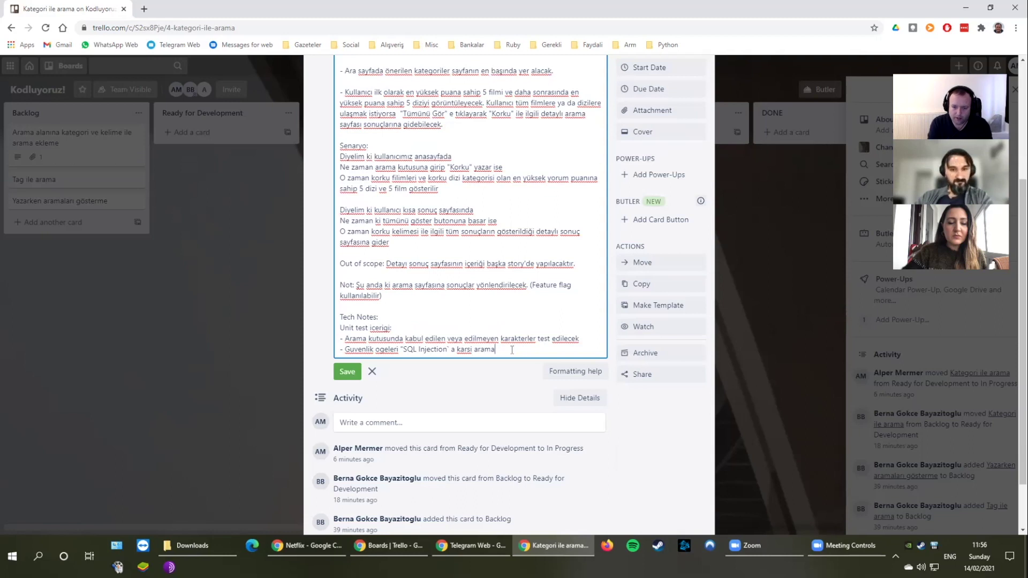
Complete the second unit test item under Tech Notes as "Guvenlik ogeleri "SQL Injection' a karsi onlem alinacak."
{"action": "type", "text": "onl"}
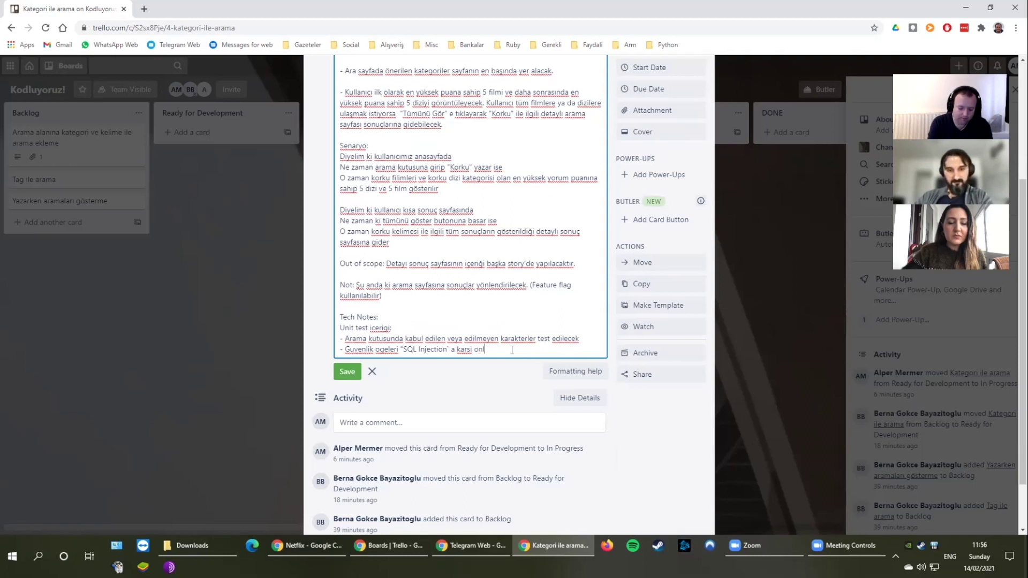
{"action": "type", "text": "em alinacak."}
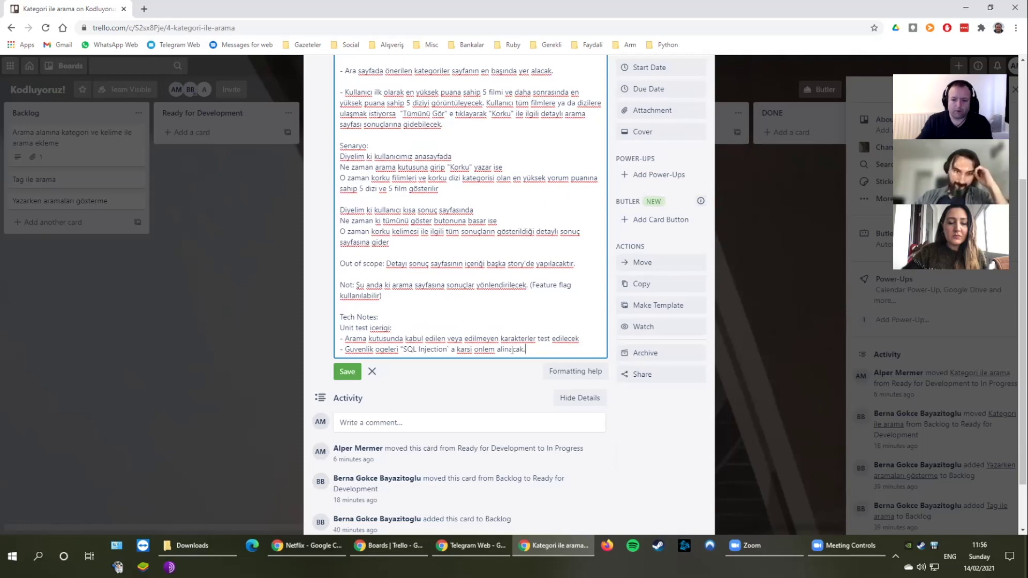
{"action": "key", "text": "Return"}
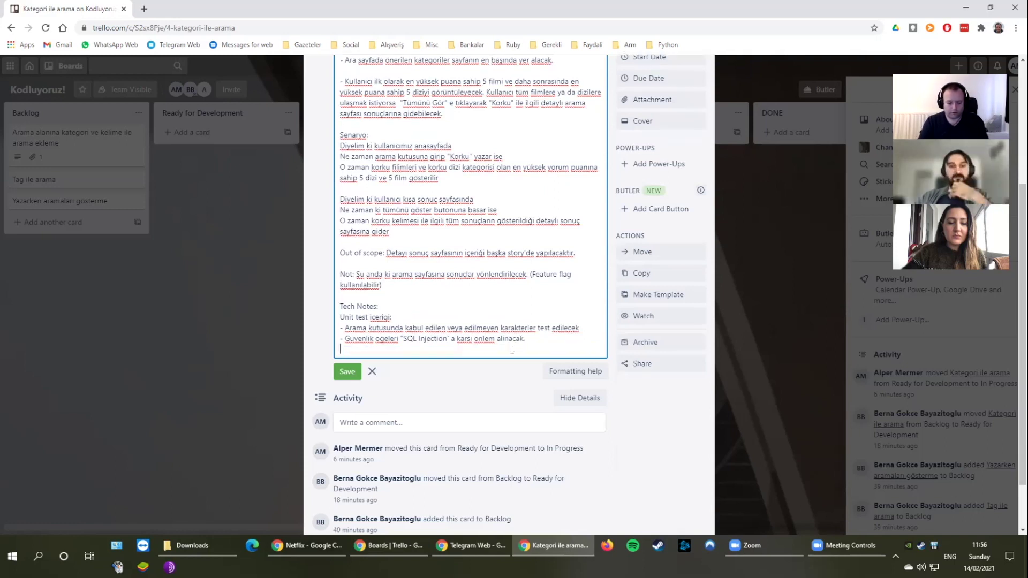
Add the item "- Ara sonuc sayfasinda aranailan kelimenin kategorilerde ve sonuclarda oldugu denetlenecek." at the end of the Tech Notes
{"action": "type", "text": "-"}
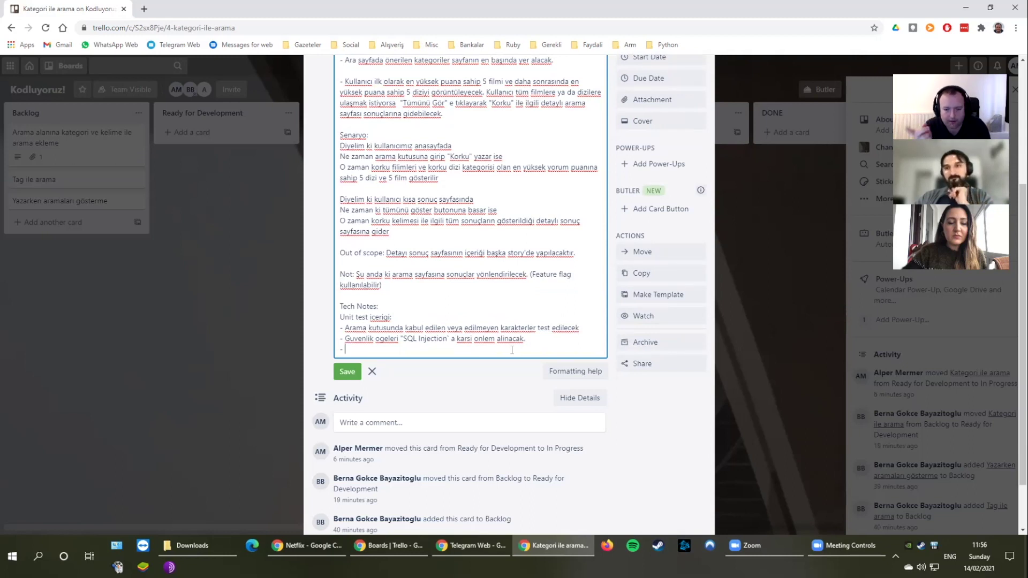
{"action": "type", "text": "A"}
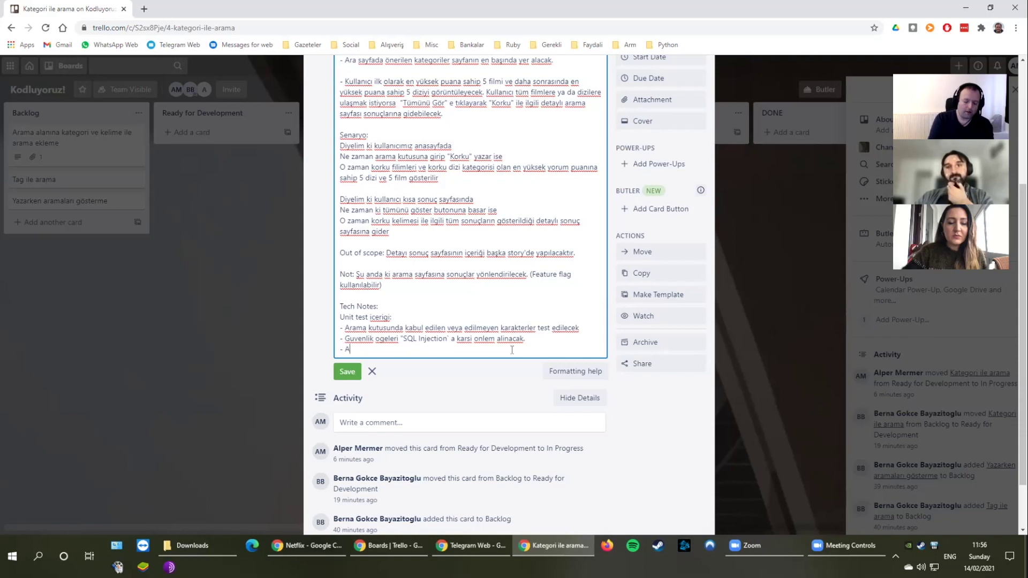
{"action": "type", "text": "ra sonuc s"}
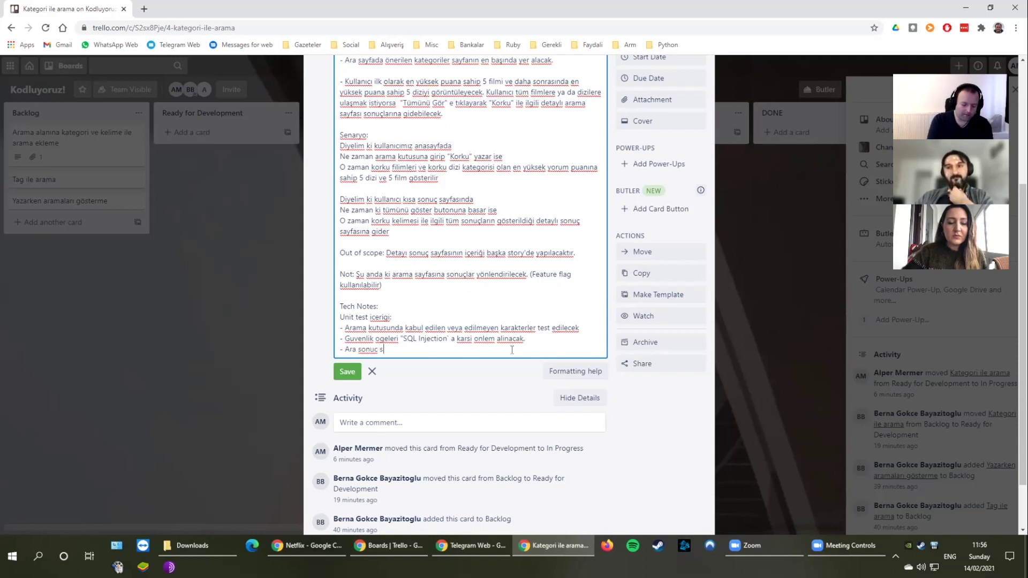
{"action": "type", "text": "ayfasinda"}
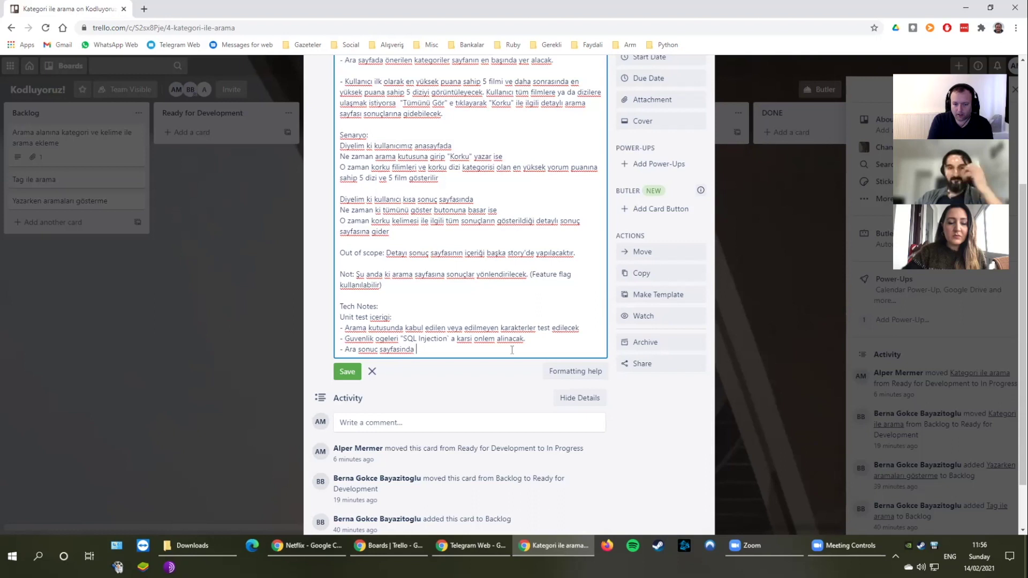
{"action": "type", "text": " aranailan kelimenin kategorilerde ve sonuclar"}
{"action": "key", "text": "BackSpace"}
{"action": "type", "text": "da oldugu denetlenecek."}
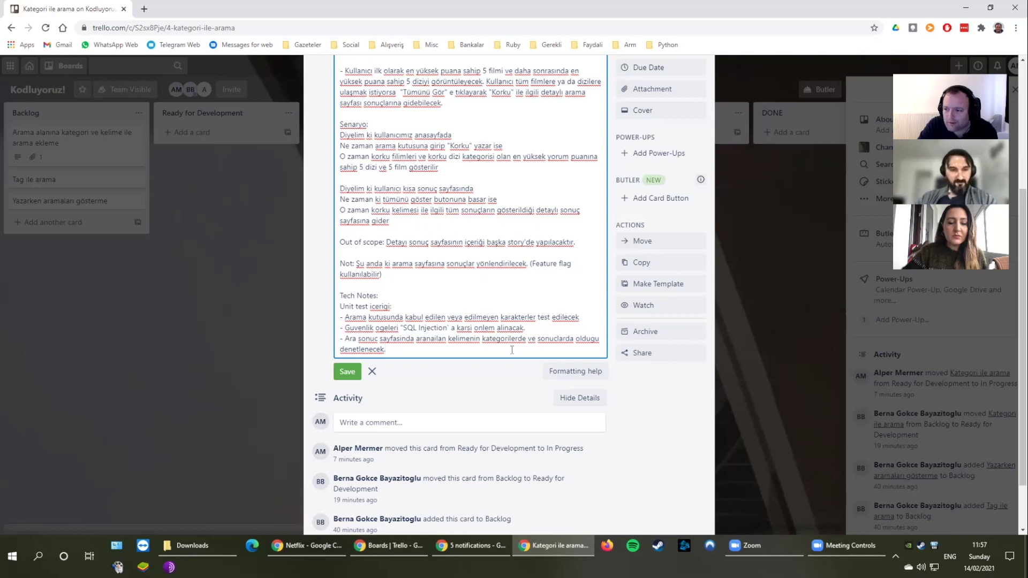
Insert the heading "Entegrasyon icerigi:" above the "Ara sonuc sayfasinda" item, with a blank line before the heading
{"action": "left_click", "coordinate": [554, 328]}
{"action": "key", "text": "Return"}
{"action": "type", "text": "Entegrasyon icerigi:"}
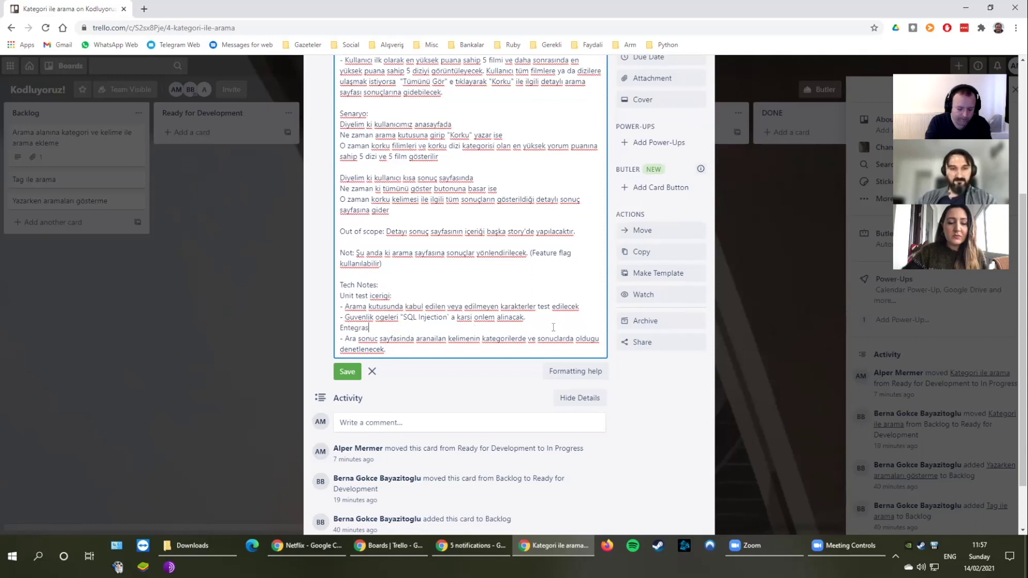
{"action": "left_click", "coordinate": [554, 318]}
{"action": "key", "text": "Return"}
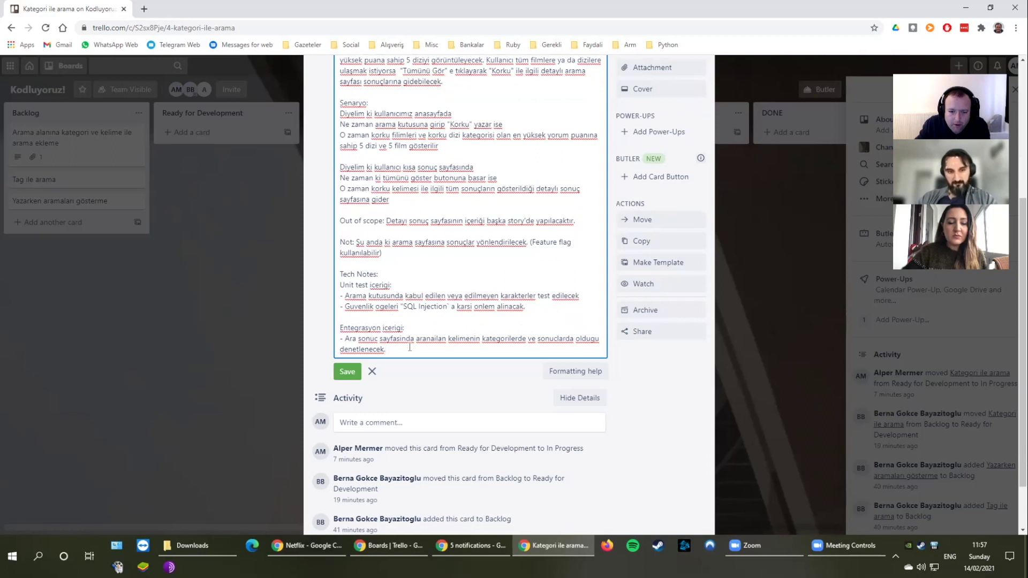
Add the heading "API Degisikligi:" at the end of the description, separated from the integration item by a blank line
{"action": "key", "text": "Return"}
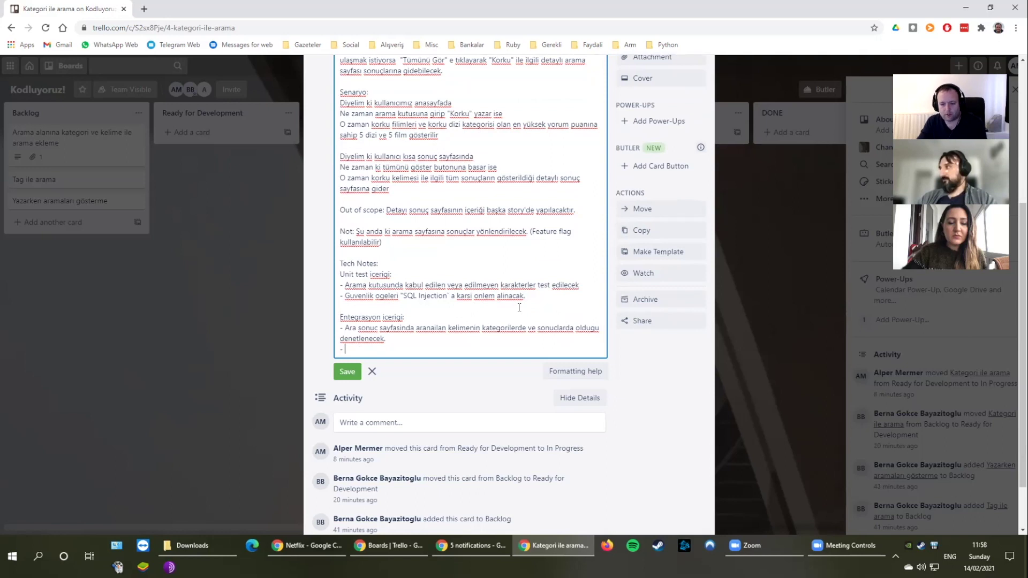
{"action": "key", "text": "BackSpace"}
{"action": "key", "text": "BackSpace"}
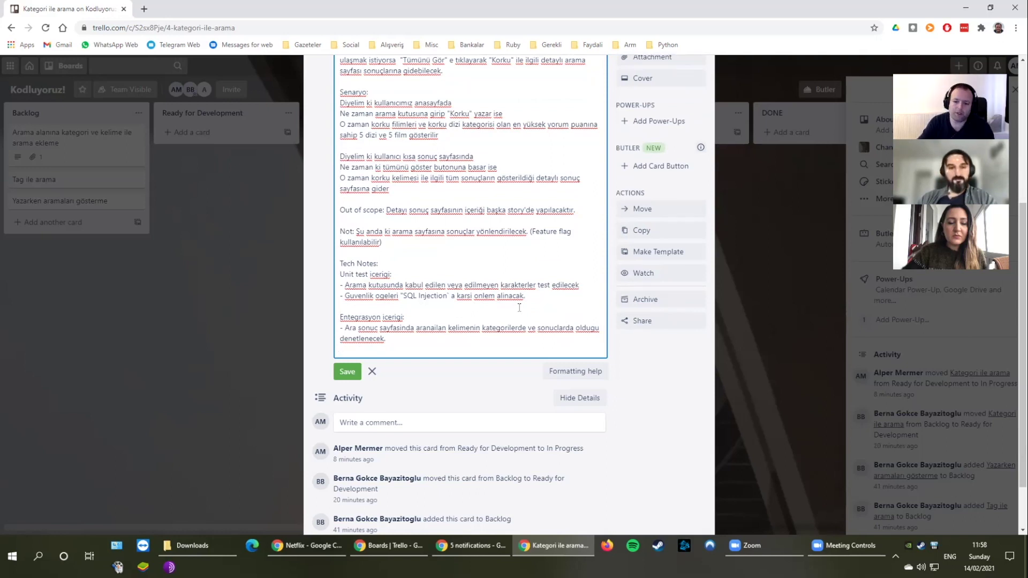
{"action": "key", "text": "Return"}
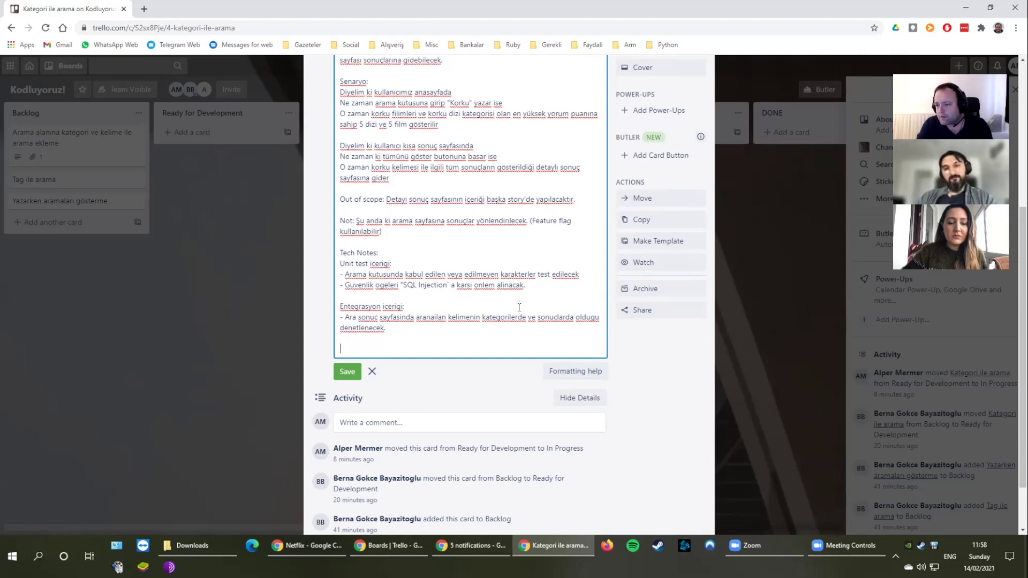
{"action": "type", "text": "API D"}
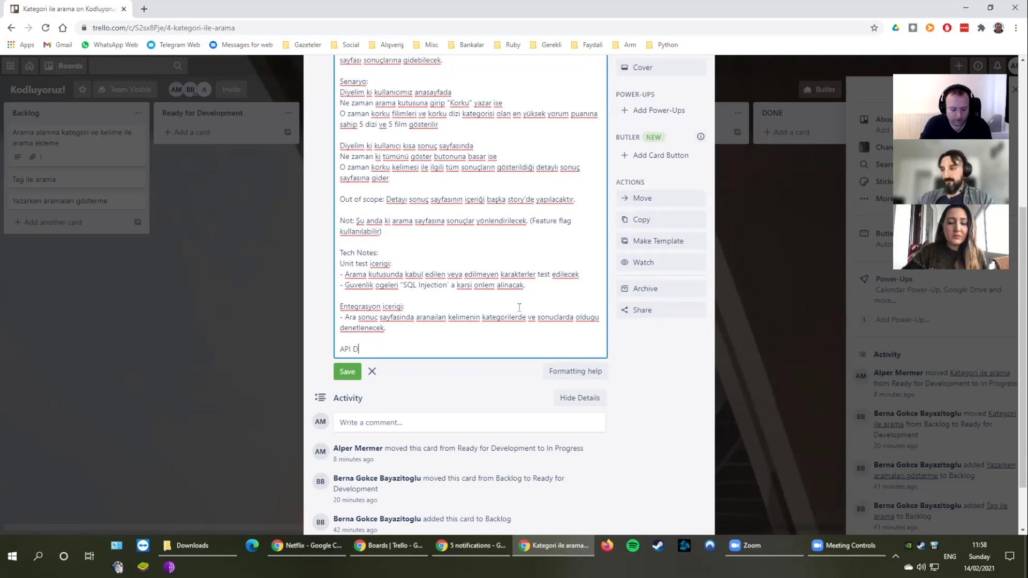
{"action": "type", "text": "egisikligi"}
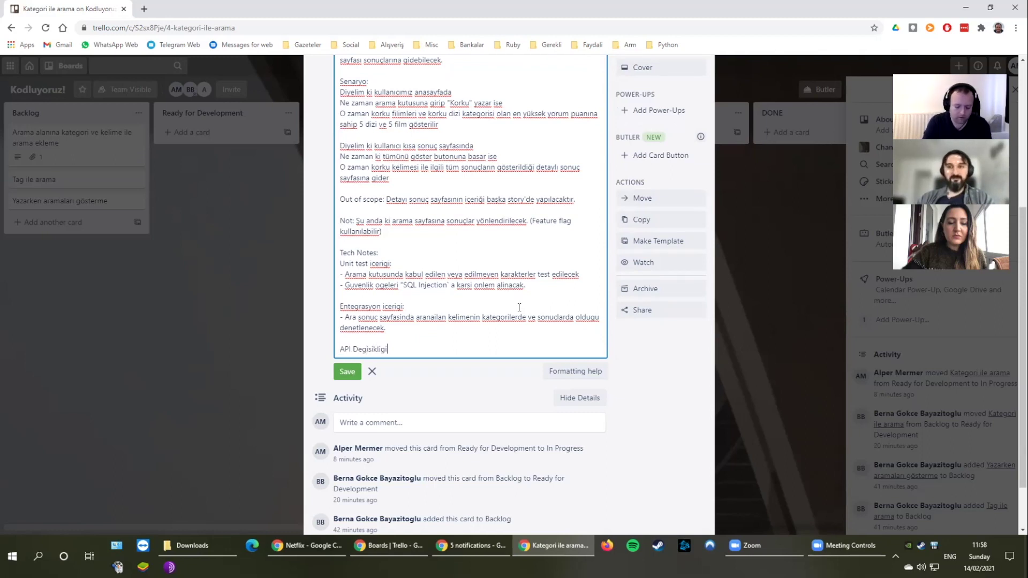
{"action": "type", "text": ":"}
{"action": "key", "text": "Return"}
Add the item "- Aramada sadece kelime bazli sonuclar geliyor, iki opsiyon ekleyebiliriz:" under API Degisikligi
{"action": "type", "text": "A"}
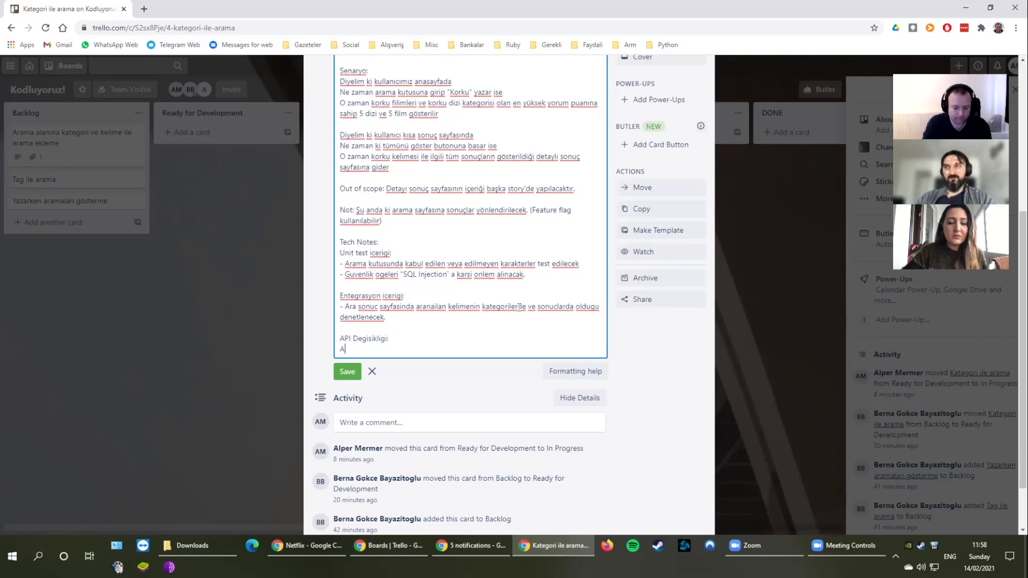
{"action": "key", "text": "BackSpace"}
{"action": "key", "text": "BackSpace"}
{"action": "type", "text": "- Aramada sadece kelime bazli sonuclar geliyor,"}
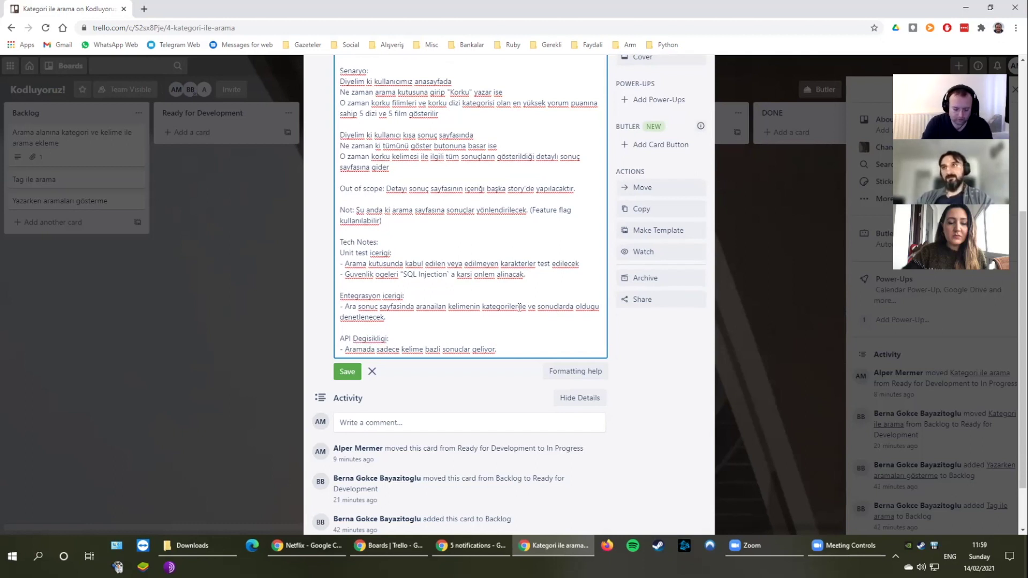
{"action": "type", "text": "iki opsiyon ekleyebiliriz:"}
{"action": "key", "text": "Return"}
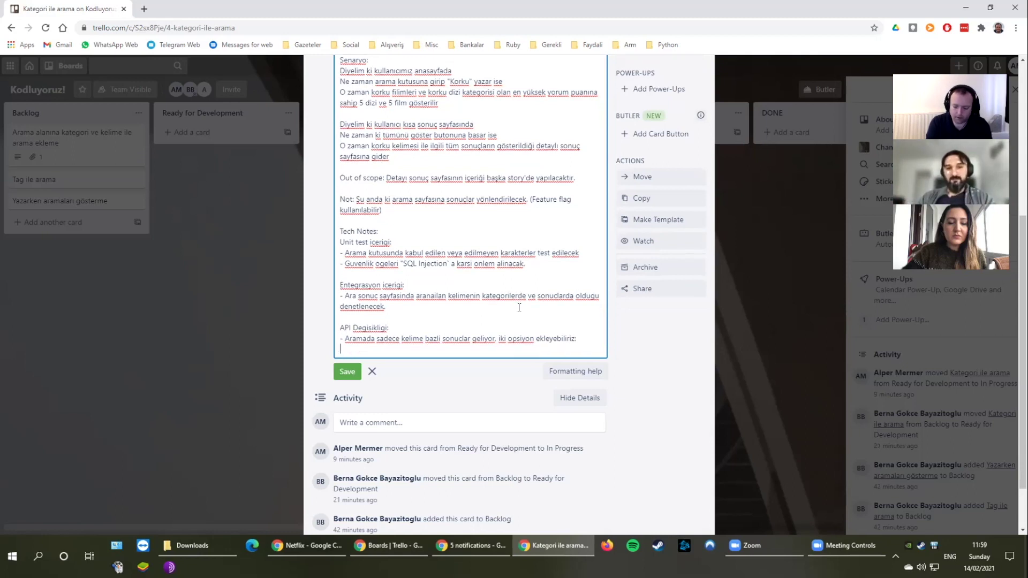
Add the first option "Ayni formatta json sonuc donup, sonuclara bu kategoridir, bu film ya da dizidir seklinde ek alan koyabiliriz. Arayuzde de buna gore gruplama yapariz."
{"action": "type", "text": "* "}
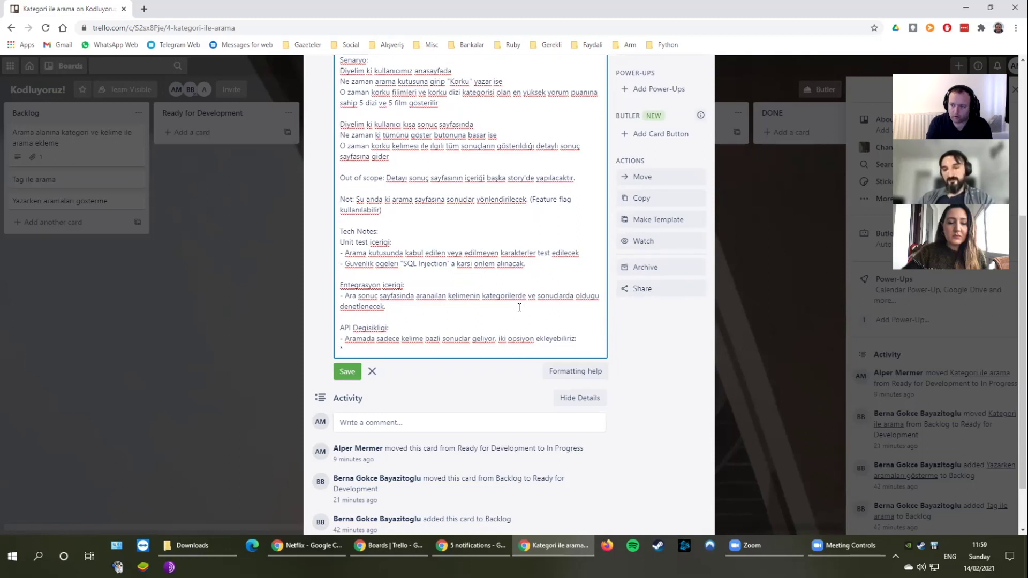
{"action": "type", "text": "Ayni formatta json sonuc donup, sonuclara bu kategoridir, bu film ya da dizidir seklinde ek"}
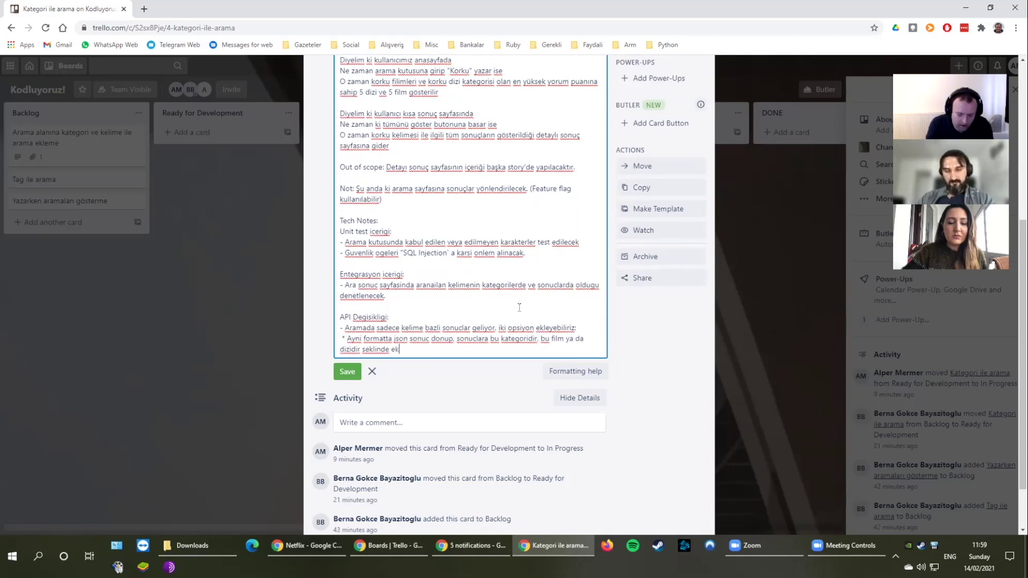
{"action": "type", "text": " alan koyabiliriz."}
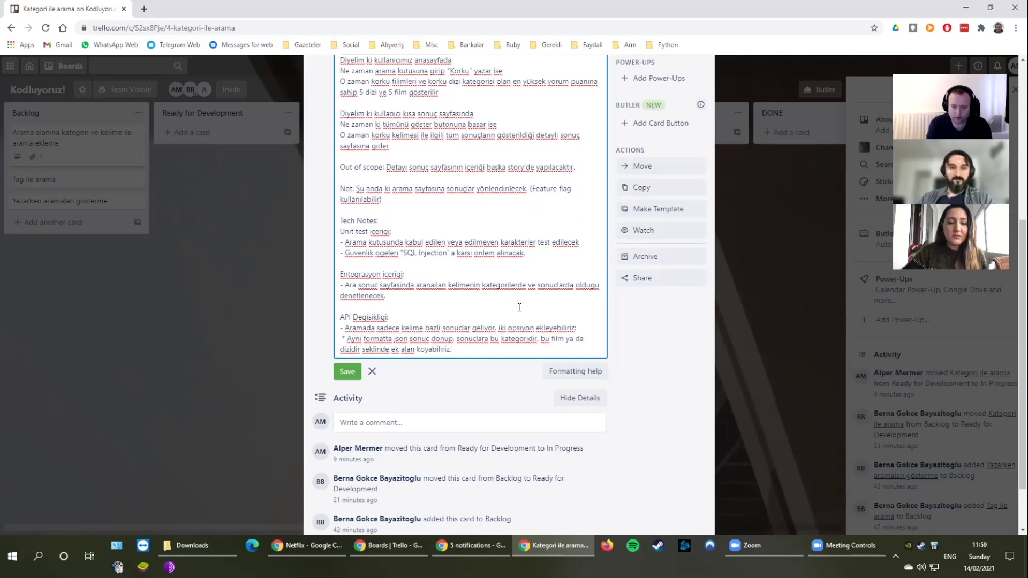
{"action": "type", "text": " Ara"}
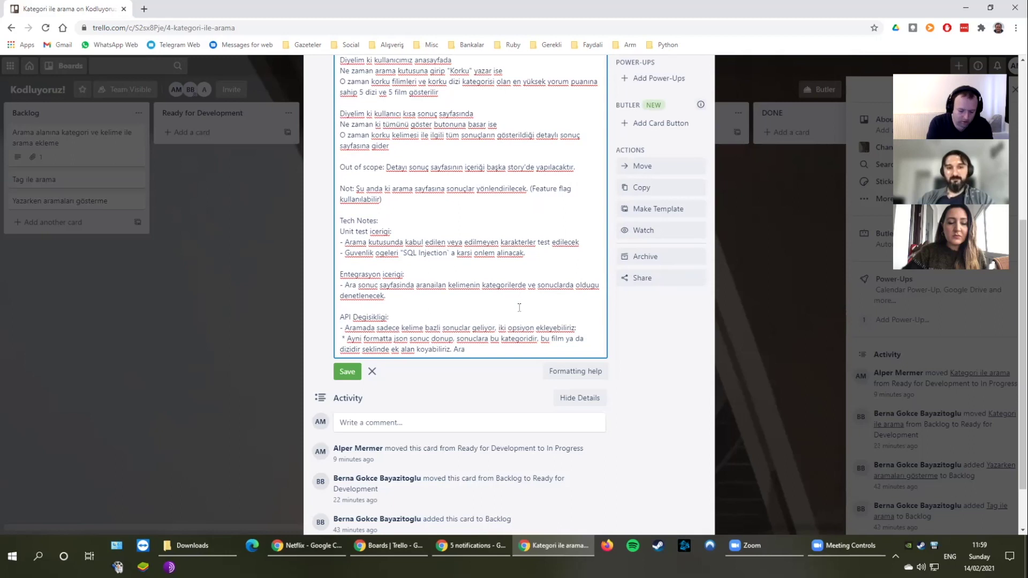
{"action": "type", "text": "yuzde de buna gore gruplama yapariz."}
{"action": "key", "text": "Return"}
Add the second starred option "Veri yapisini degistirip iki farkli alanda sonuclari listeleyebiliriz ve arayuzde direk bu gruplara erisim saglar."
{"action": "type", "text": "*"}
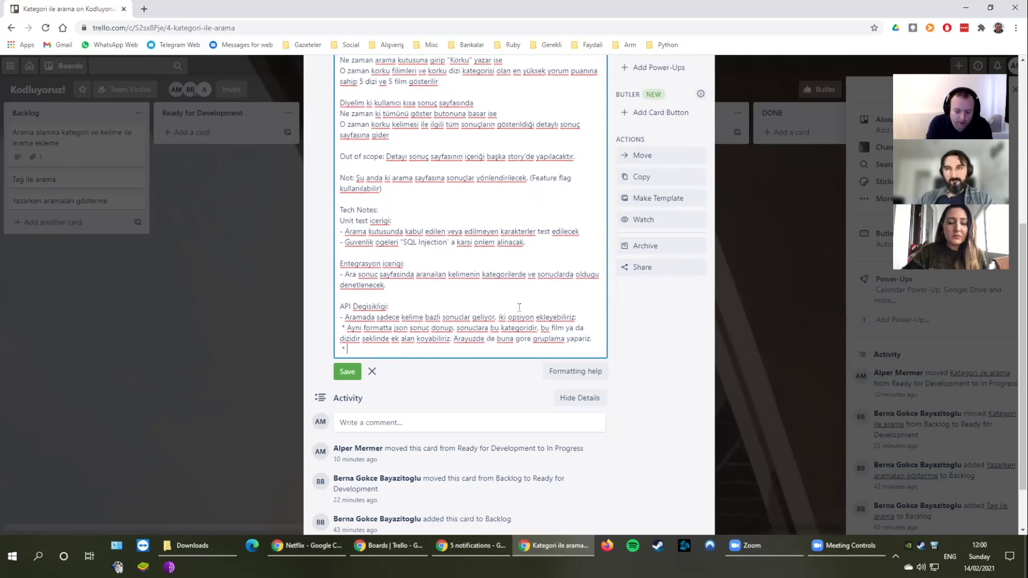
{"action": "type", "text": " Iki farkli sonuc"}
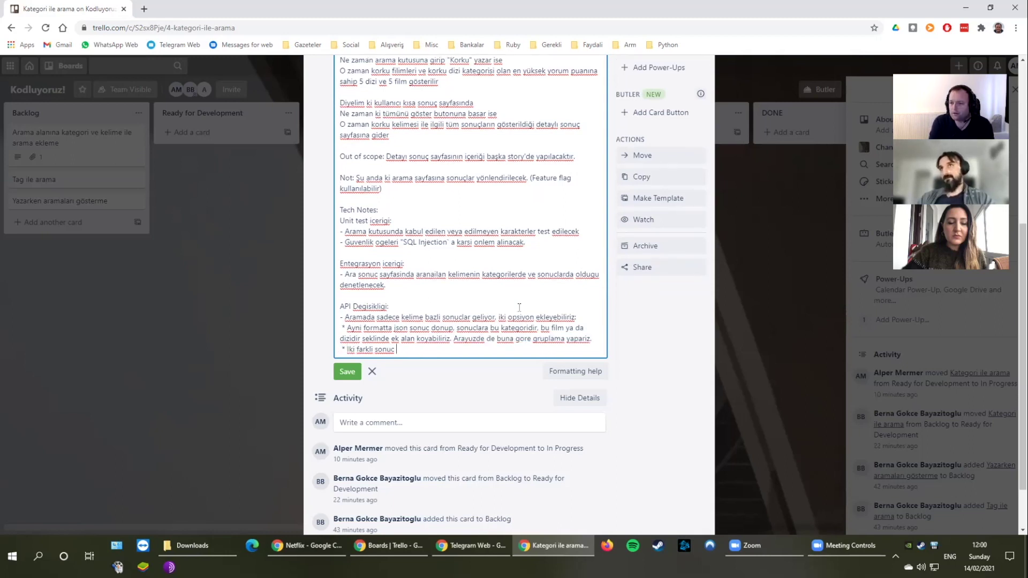
{"action": "key", "text": "BackSpace"}
{"action": "key", "text": "BackSpace"}
{"action": "key", "text": "BackSpace"}
{"action": "key", "text": "BackSpace"}
{"action": "key", "text": "BackSpace"}
{"action": "key", "text": "BackSpace"}
{"action": "key", "text": "BackSpace"}
{"action": "key", "text": "BackSpace"}
{"action": "key", "text": "BackSpace"}
{"action": "key", "text": "Left"}
{"action": "key", "text": "Left"}
{"action": "key", "text": "Left"}
{"action": "key", "text": "Left"}
{"action": "key", "text": "BackSpace"}
{"action": "type", "text": "Veri yapisini degistirip i"}
{"action": "key", "text": "End"}
{"action": "type", "text": "i alanda sonuclari "}
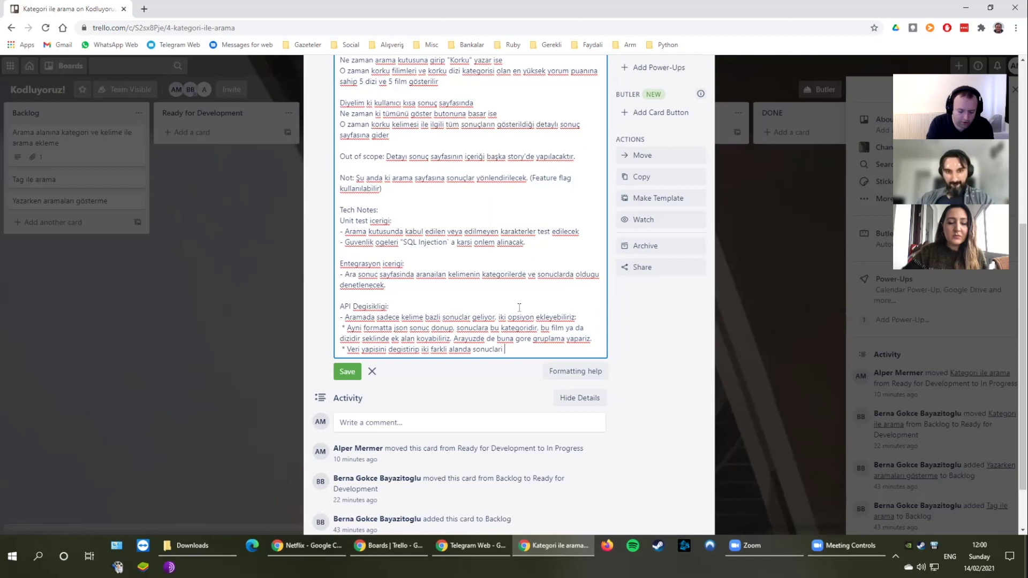
{"action": "type", "text": "listeleyebiliriz ve arayuzde direk bu gruplara erisim saglar."}
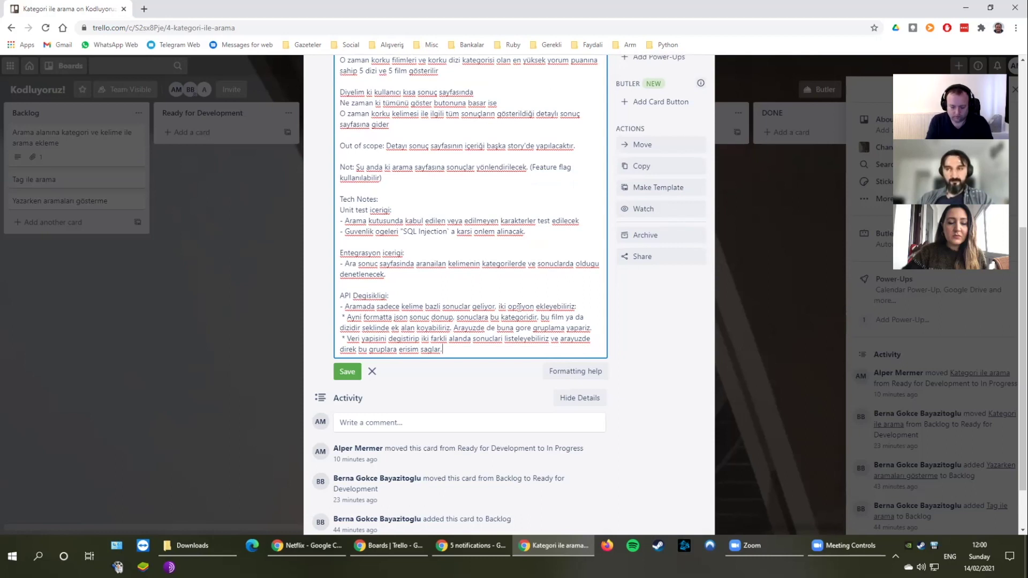
Add the third starred item ""Tum sonuclari goster" butonuna bir feature flag ekleyerek eski sonuc sayfasina ya da yeni detayli sonuc sayfasina gitmesini secebilecegiz."
{"action": "key", "text": "Return"}
{"action": "type", "text": "*"}
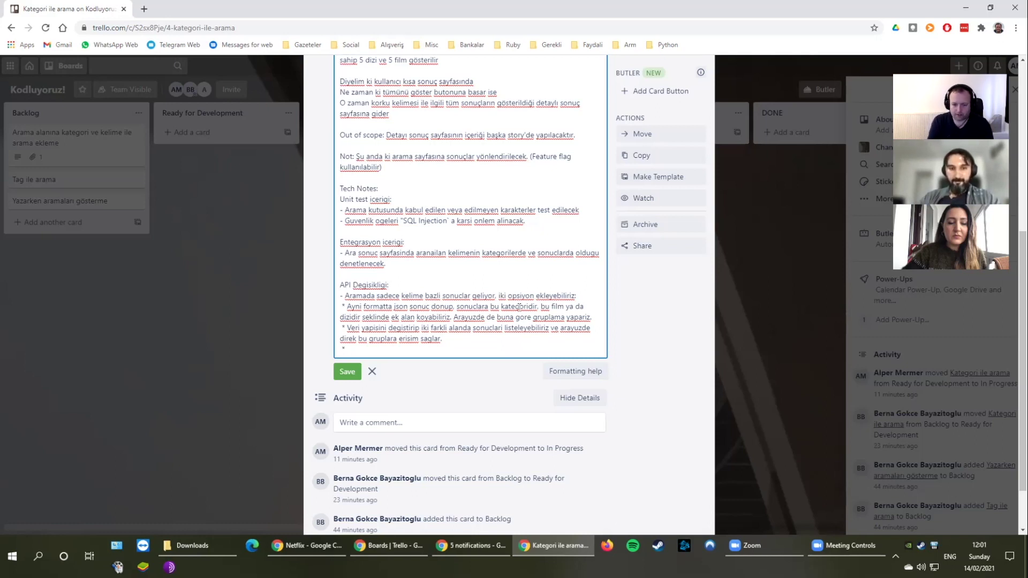
{"action": "type", "text": "\"Tum sonuclari goster\" butonuna bir feature flag "}
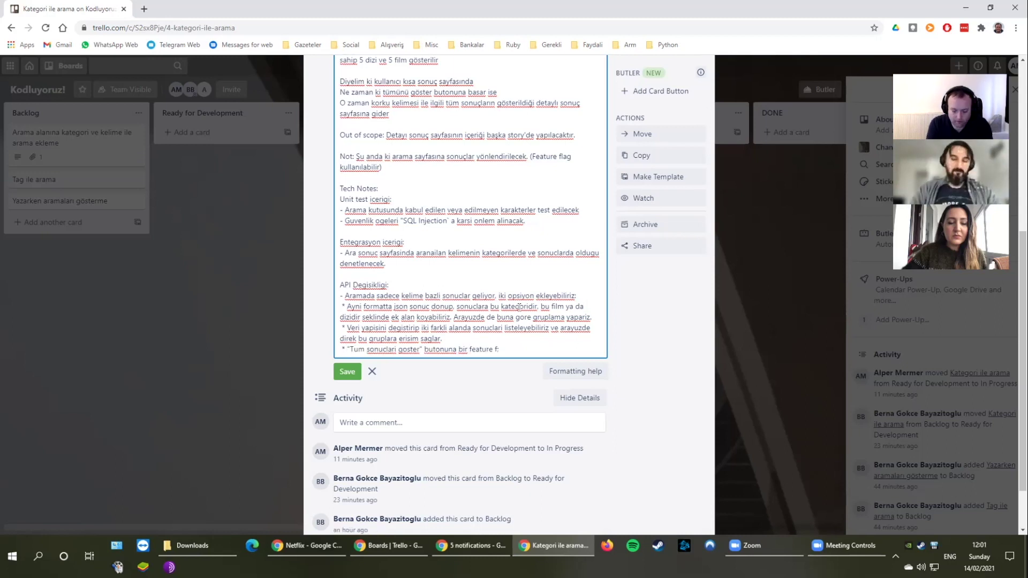
{"action": "type", "text": "ek"}
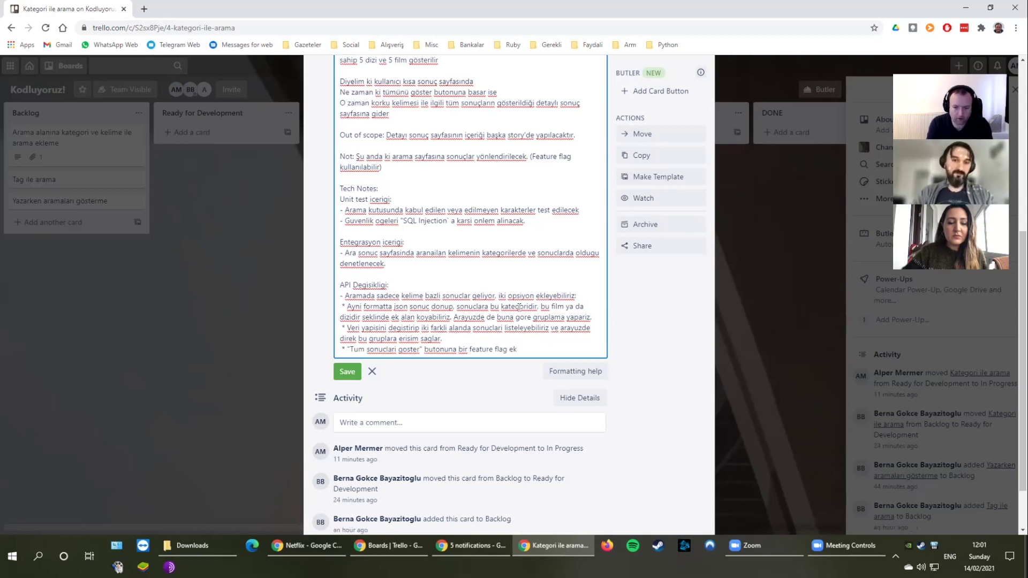
{"action": "type", "text": "leyerek "}
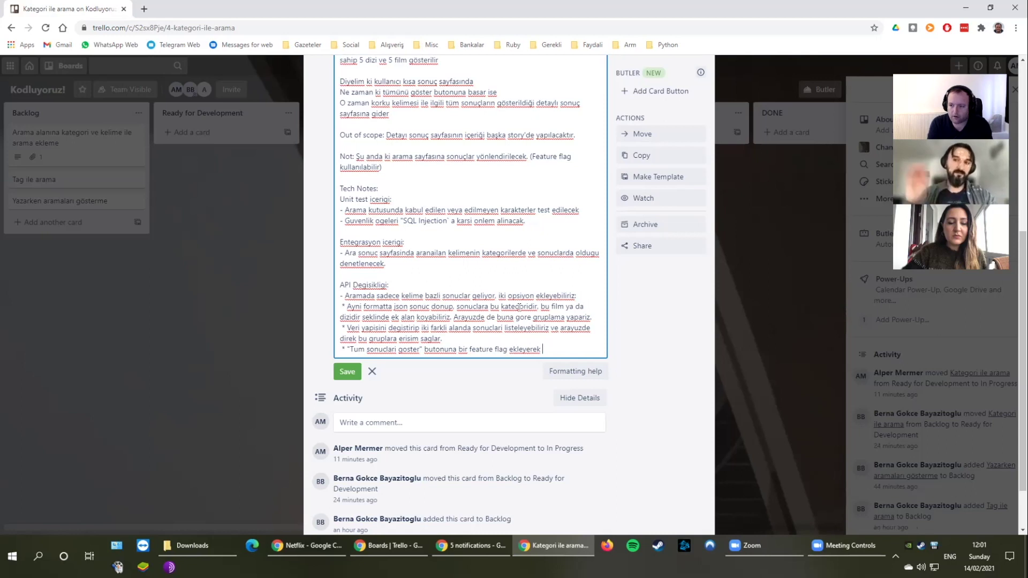
{"action": "type", "text": "eski sonuc sayfasina ya da yeni detayli sonuc sayfasina gitmesini secebilecegiz."}
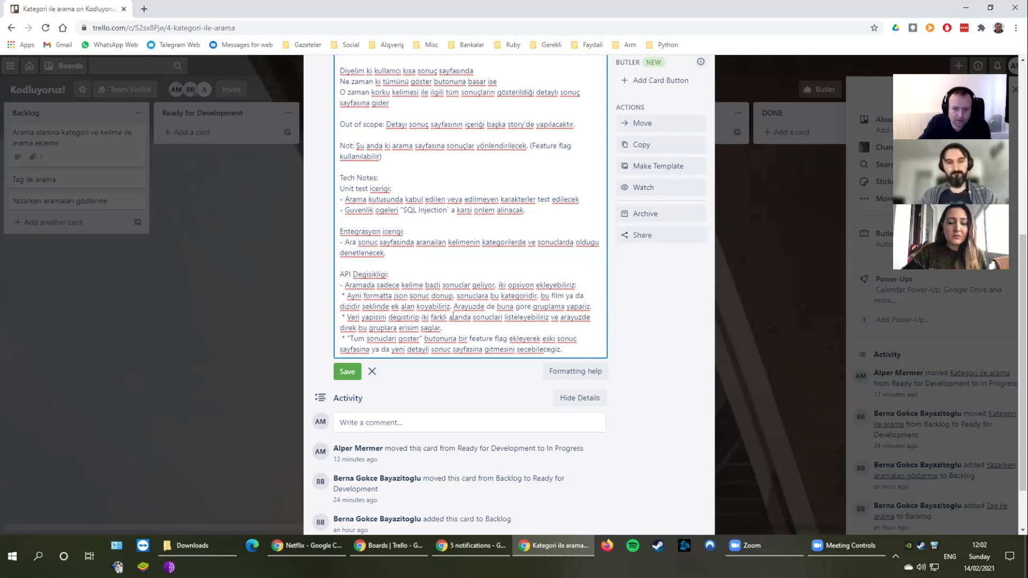
{"action": "key", "text": "Return"}
{"action": "key", "text": "Return"}
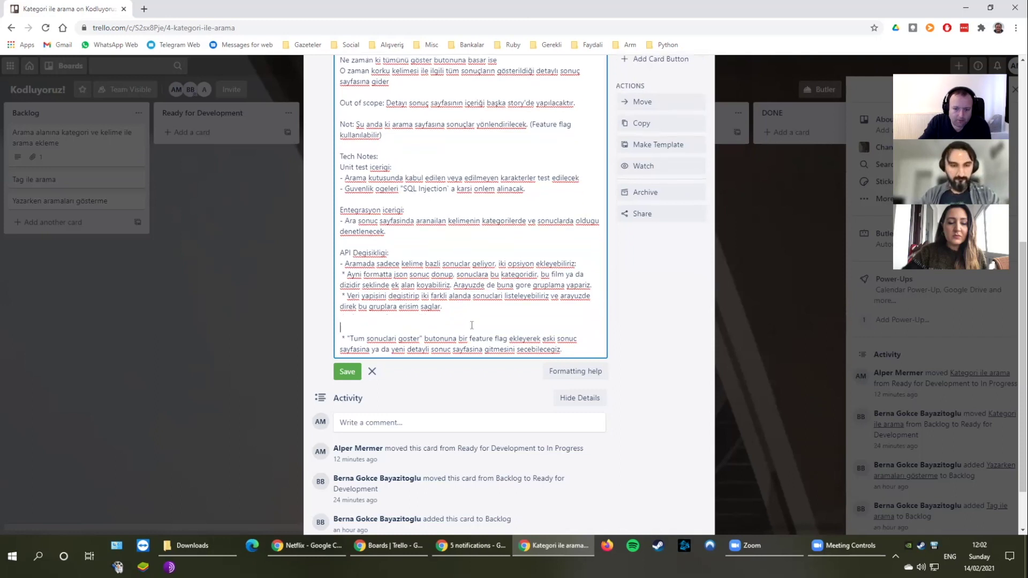
{"action": "type", "text": "Featu"}
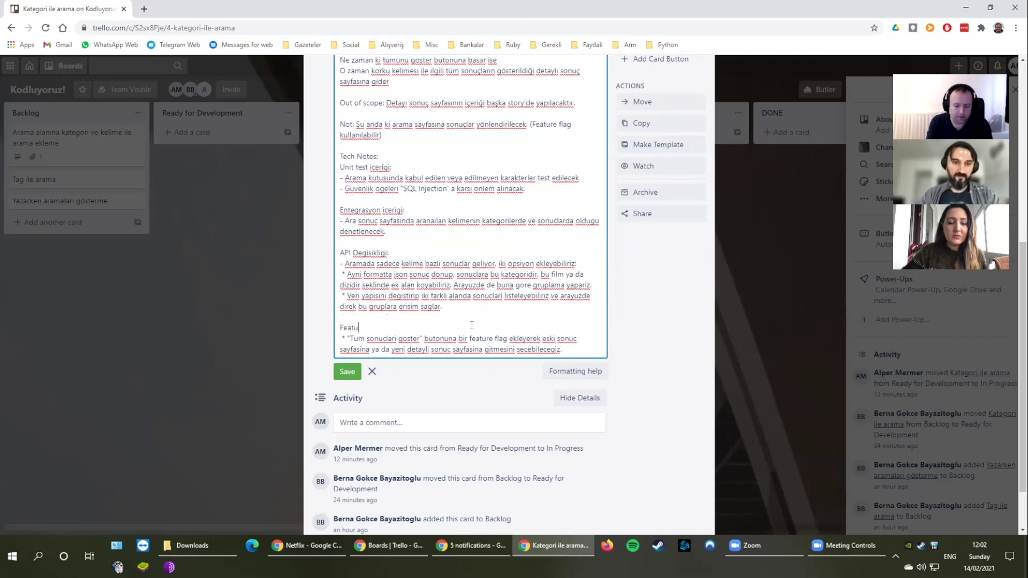
{"action": "key", "text": "BackSpace"}
{"action": "key", "text": "BackSpace"}
{"action": "key", "text": "BackSpace"}
{"action": "key", "text": "BackSpace"}
{"action": "key", "text": "BackSpace"}
{"action": "key", "text": "BackSpace"}
{"action": "key", "text": "BackSpace"}
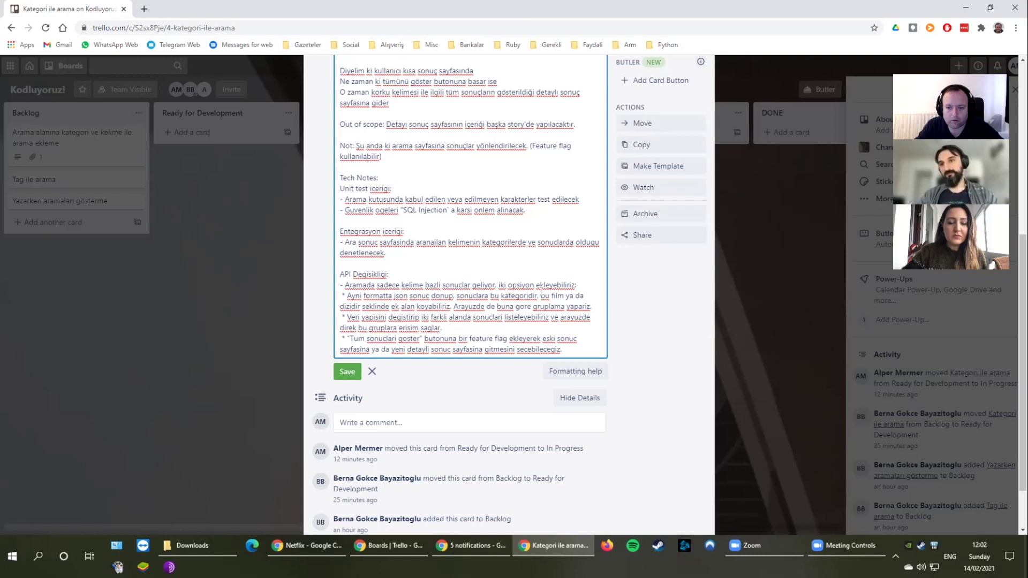
Review the Tech Notes and save the edited card description
{"action": "scroll", "coordinate": [541, 293], "scroll_direction": "up", "scroll_amount": 1}
{"action": "scroll", "coordinate": [589, 322], "scroll_direction": "down", "scroll_amount": 1}
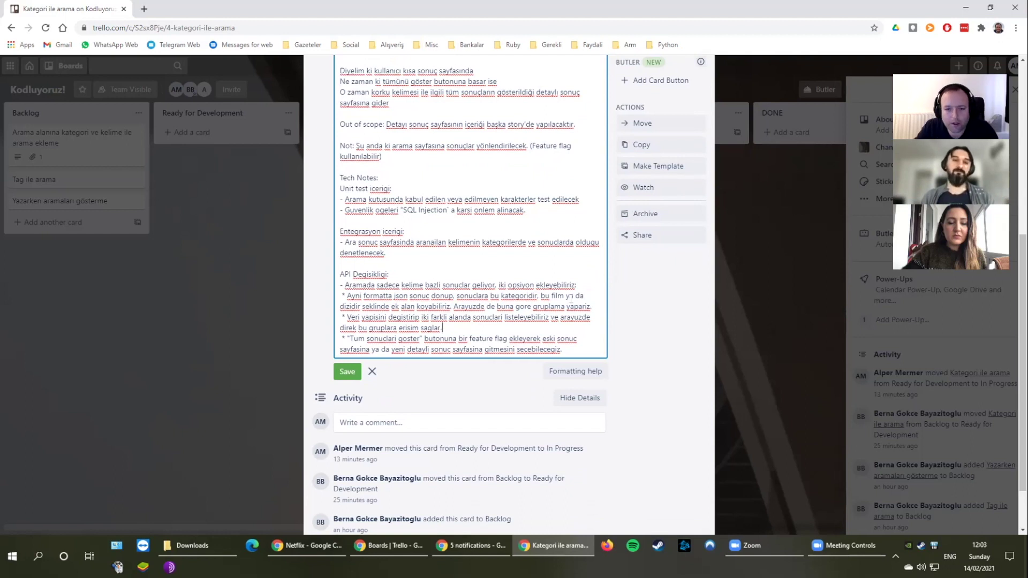
{"action": "scroll", "coordinate": [571, 298], "scroll_direction": "up", "scroll_amount": 1}
{"action": "scroll", "coordinate": [571, 299], "scroll_direction": "up", "scroll_amount": 2}
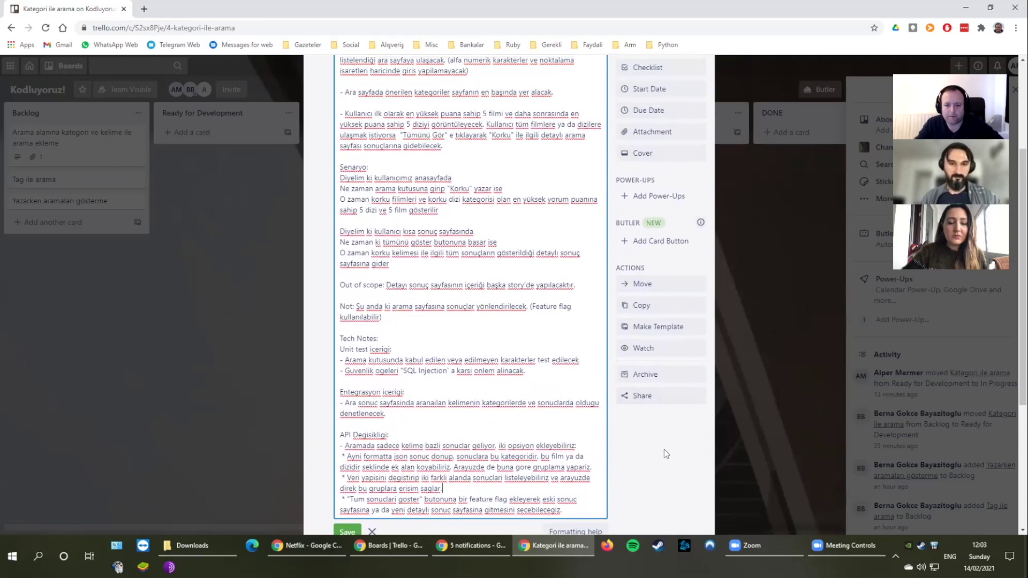
{"action": "scroll", "coordinate": [664, 454], "scroll_direction": "down", "scroll_amount": 1}
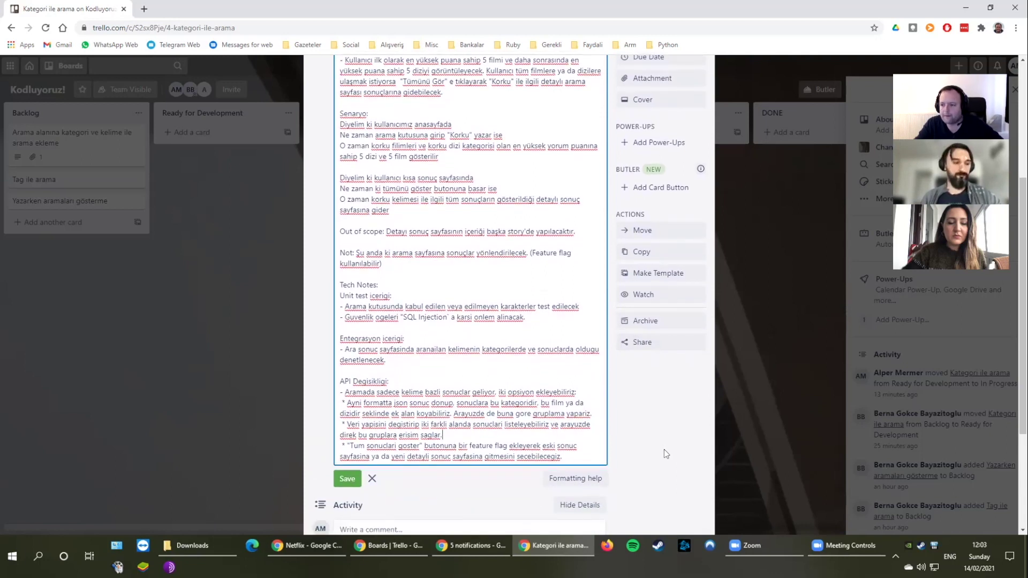
{"action": "left_click", "coordinate": [352, 480]}
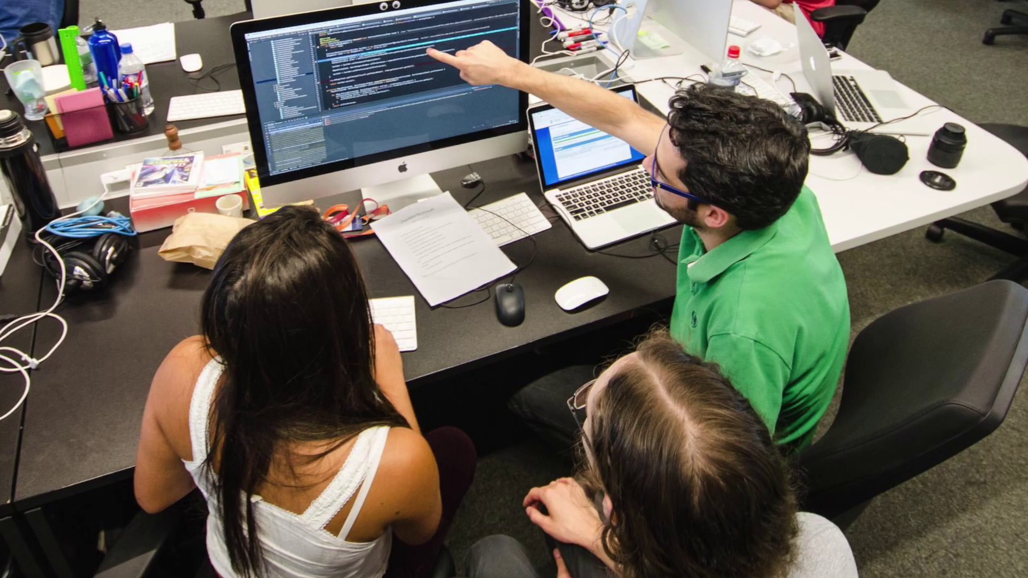